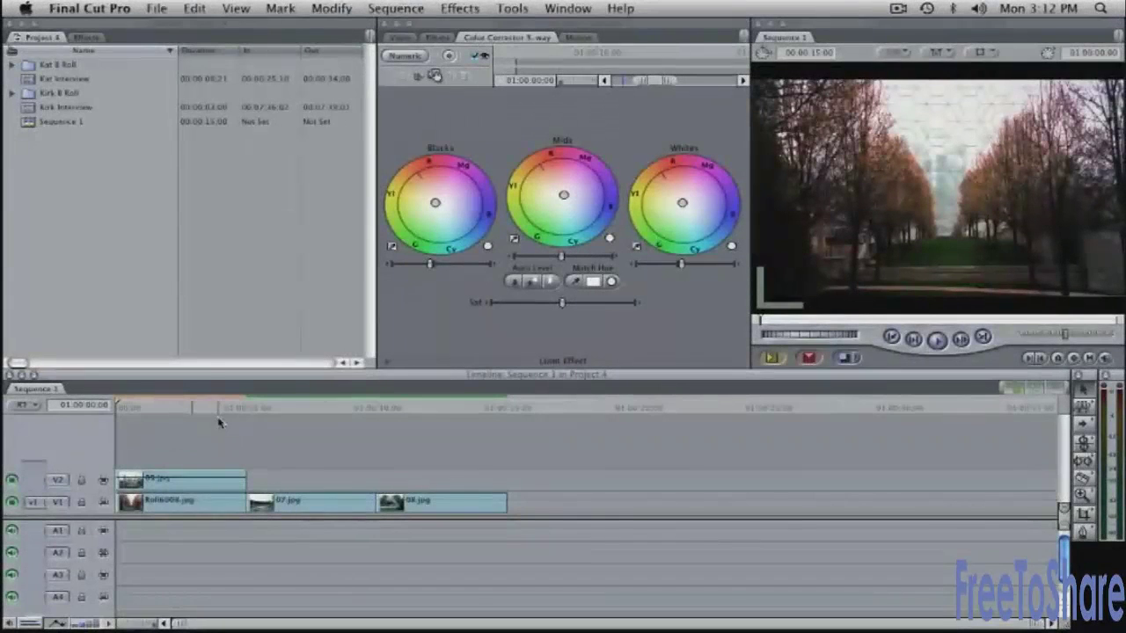
# Step: Move the playhead to 01:00:07:14 on the lake shot and show the 08.jpg garden clip's video in the Viewer
pyautogui.click(309, 410)
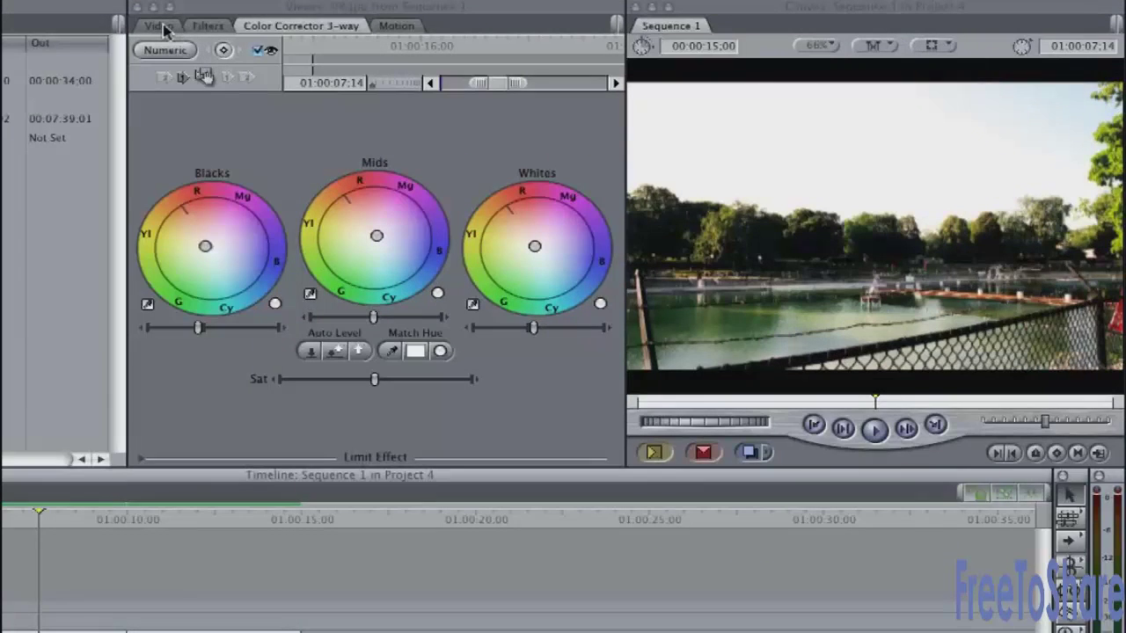
pyautogui.click(158, 26)
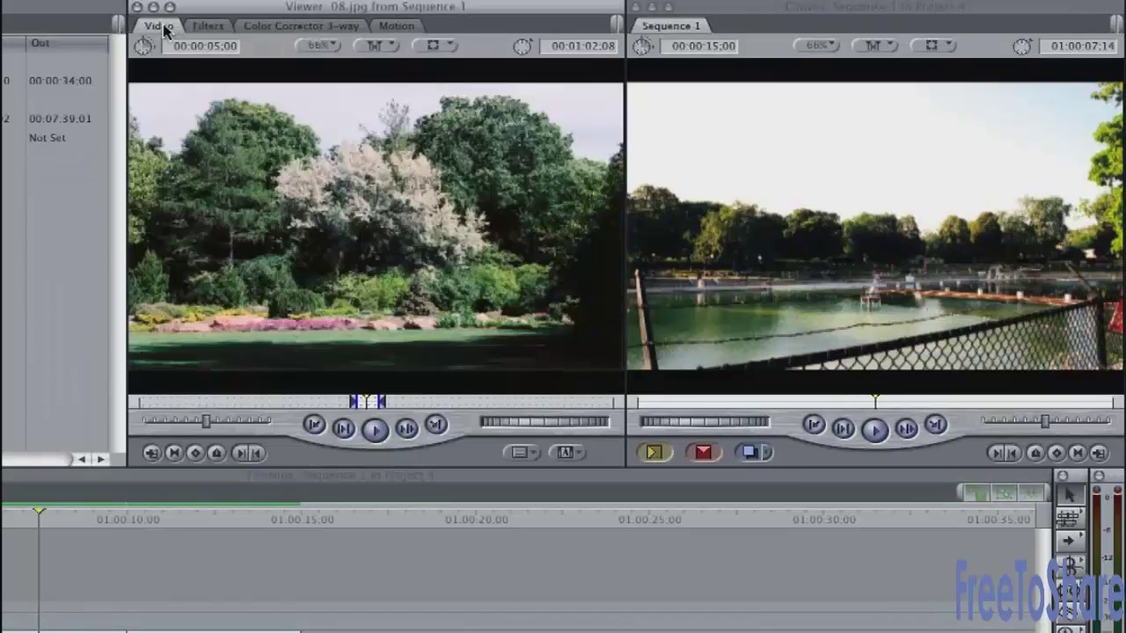
# Step: Load a Text > Text generator showing SAMPLE TEXT into the Viewer
pyautogui.click(566, 453)
pyautogui.moveTo(636, 561)
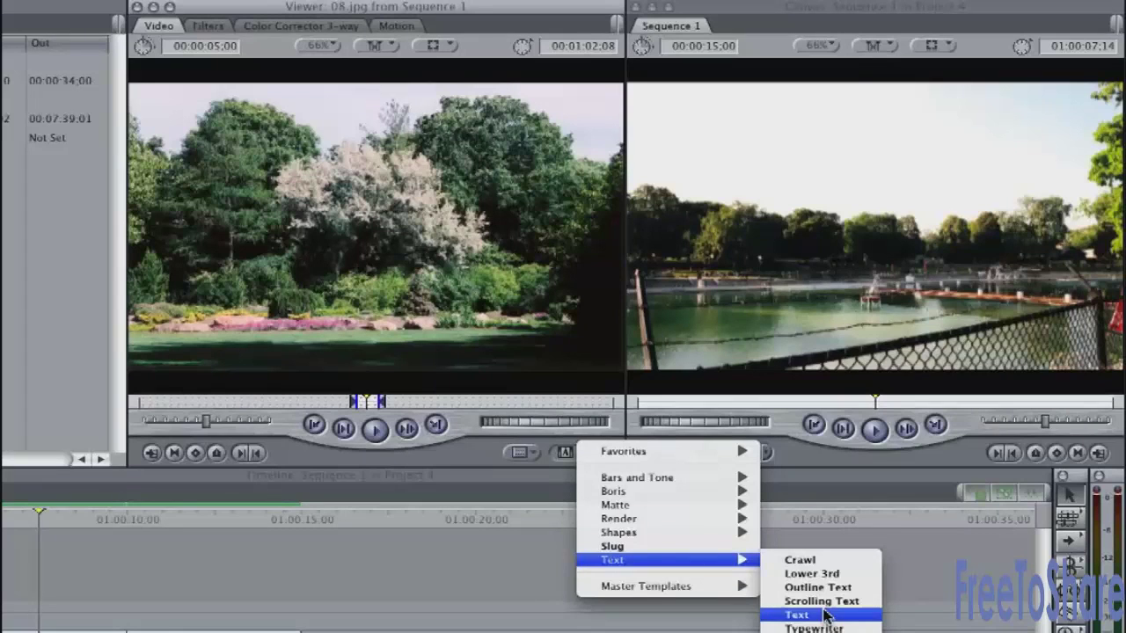
pyautogui.moveTo(698, 491)
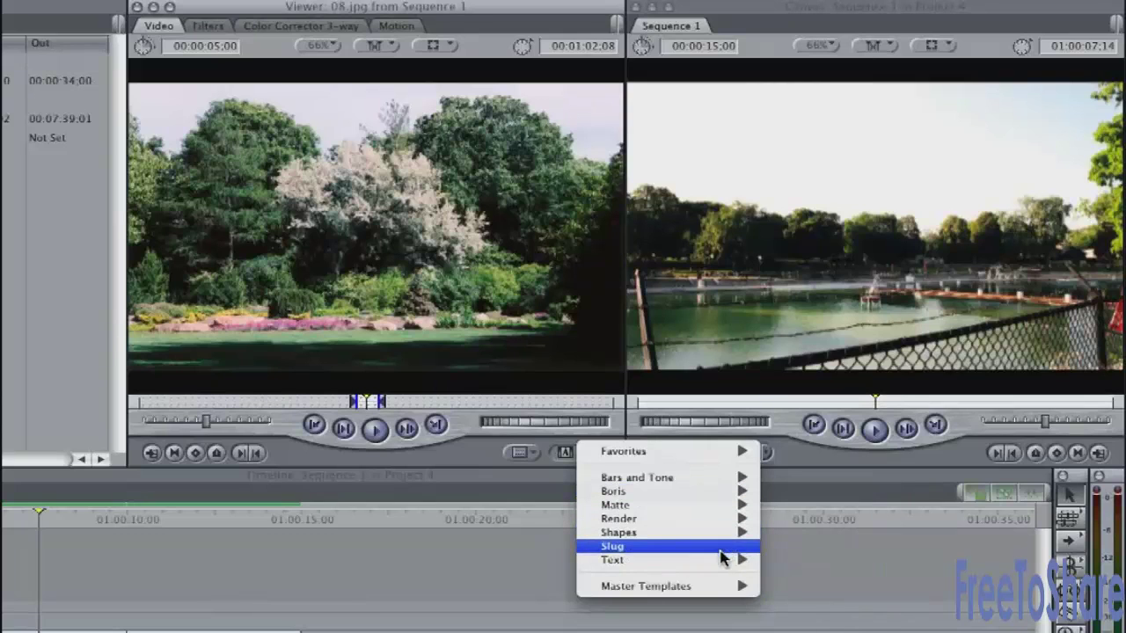
pyautogui.moveTo(719, 560)
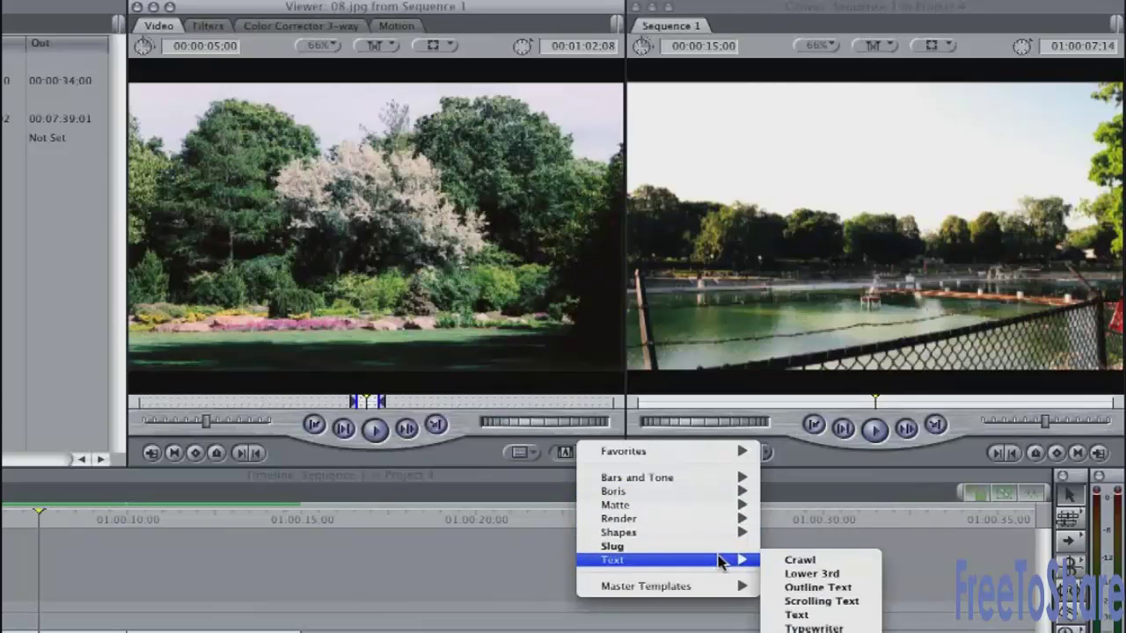
pyautogui.click(796, 614)
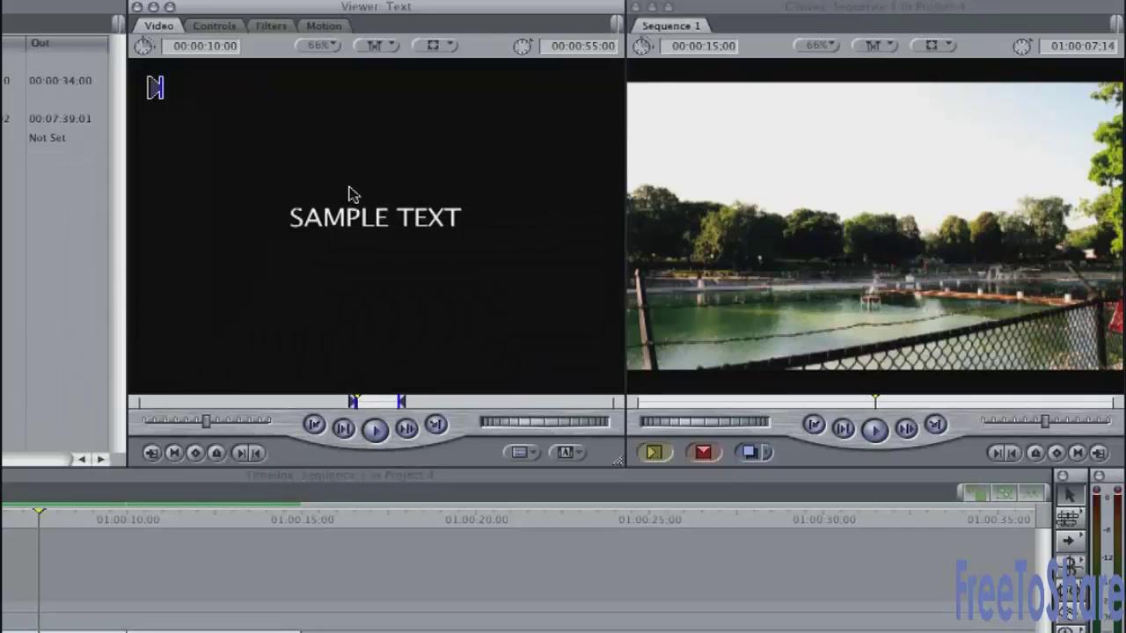
# Step: Superimpose the Text clip onto track V2 above 07.jpg, over the lake shot
pyautogui.moveTo(349, 193); pyautogui.dragTo(914, 376)
pyautogui.press('F12')
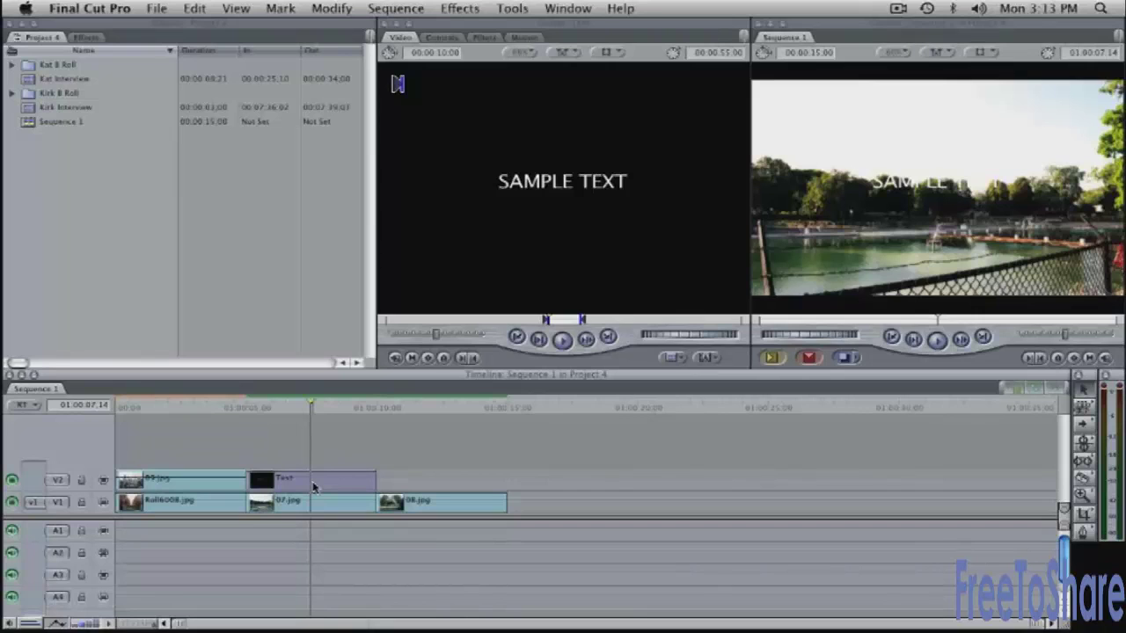
# Step: Open the Text clip's controls and change its text to RIVER
pyautogui.doubleClick(313, 486)
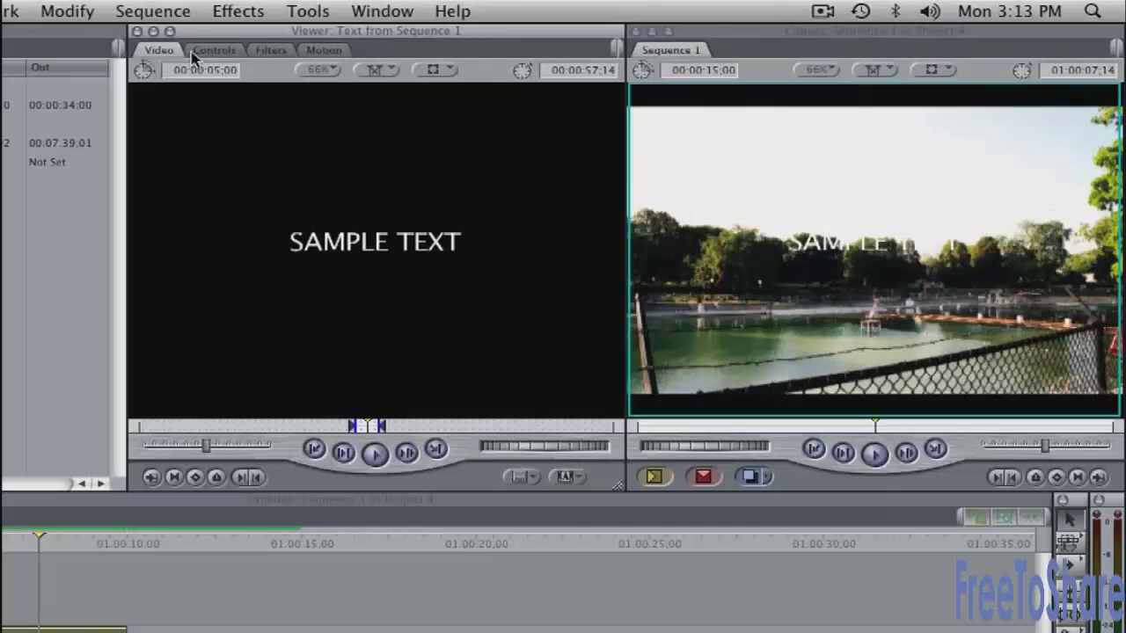
pyautogui.click(438, 40)
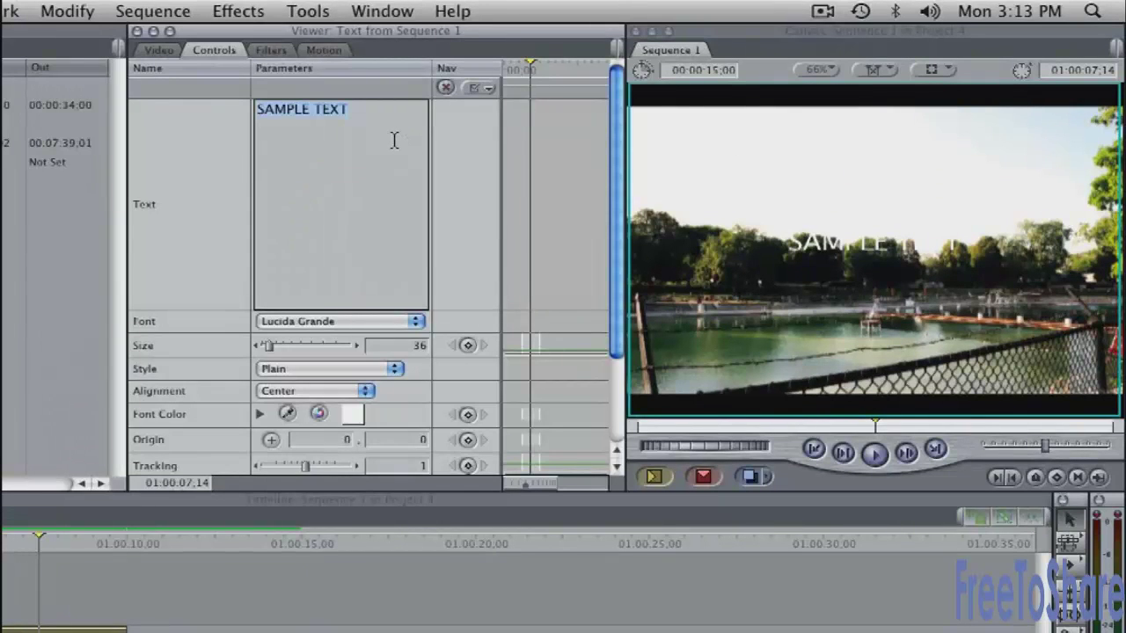
pyautogui.write('RI')
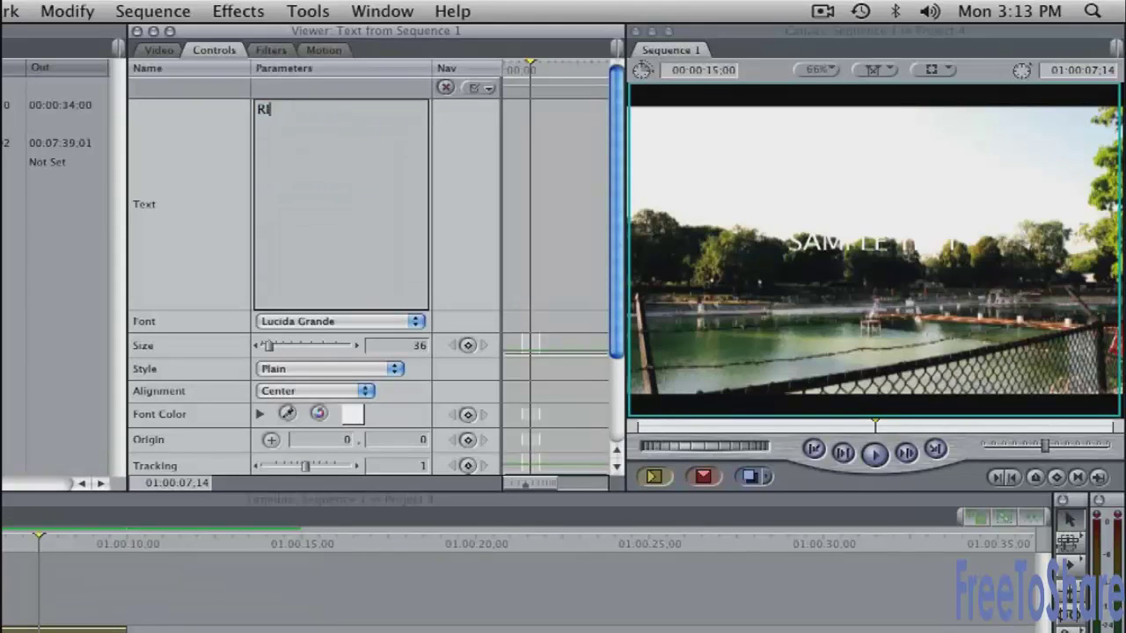
pyautogui.write('VER')
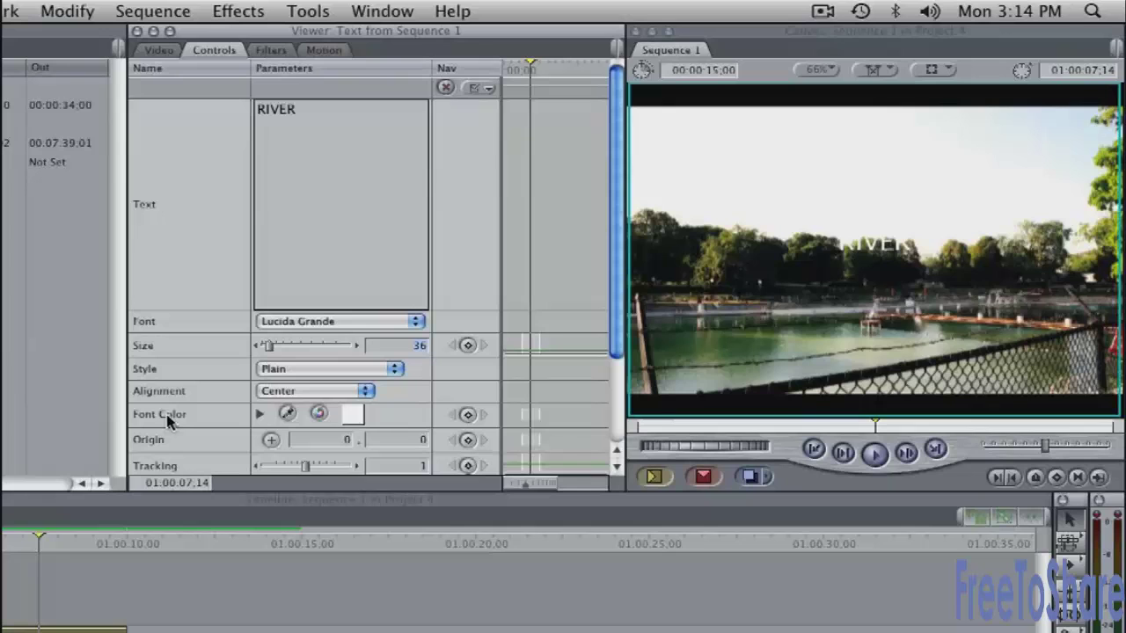
# Step: Set the title's font colour to a dark red
pyautogui.click(351, 414)
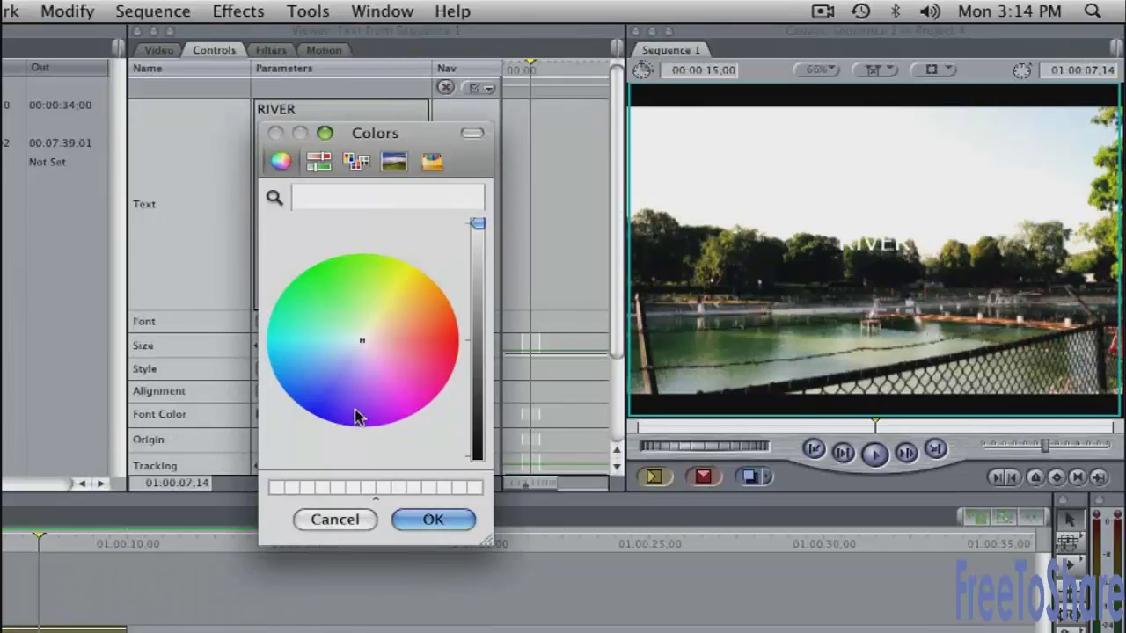
pyautogui.click(445, 355)
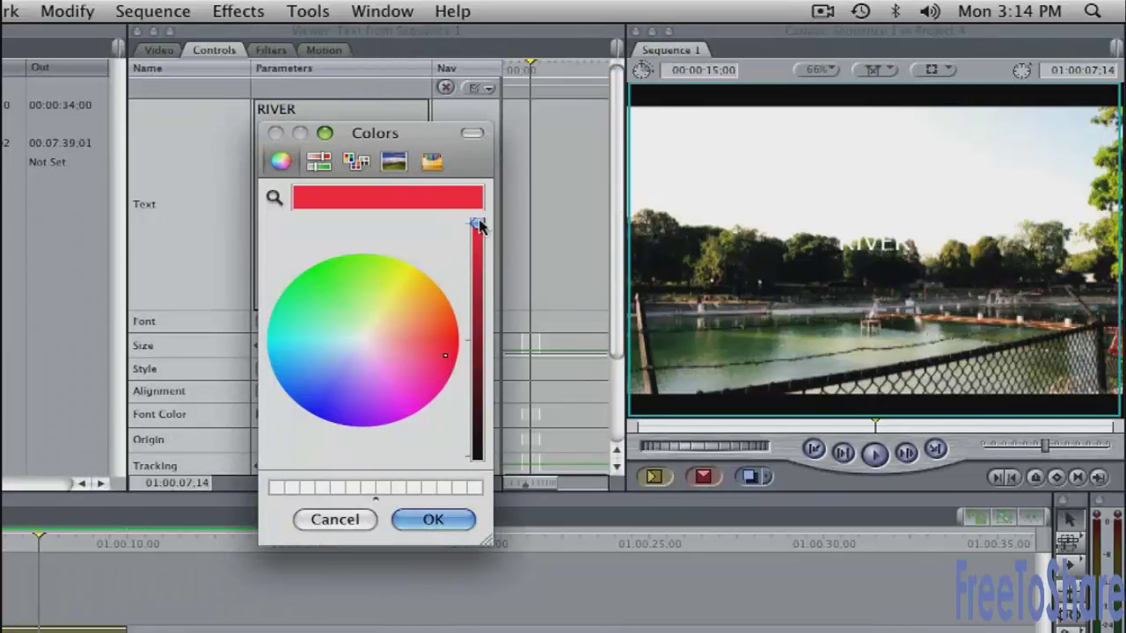
pyautogui.moveTo(478, 221); pyautogui.dragTo(483, 305)
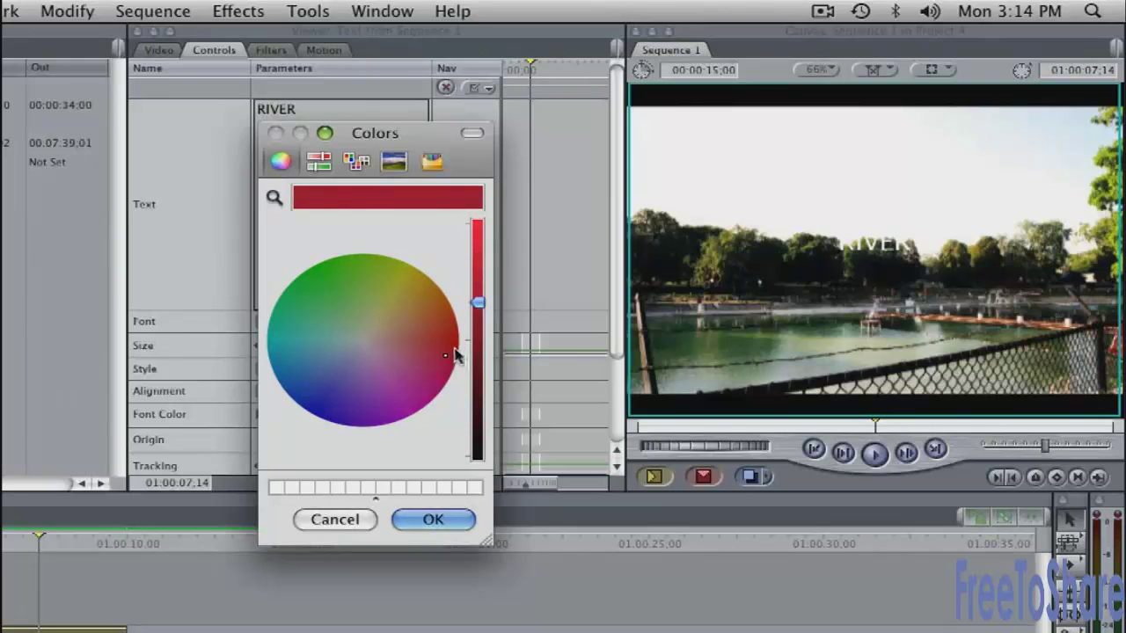
pyautogui.click(452, 339)
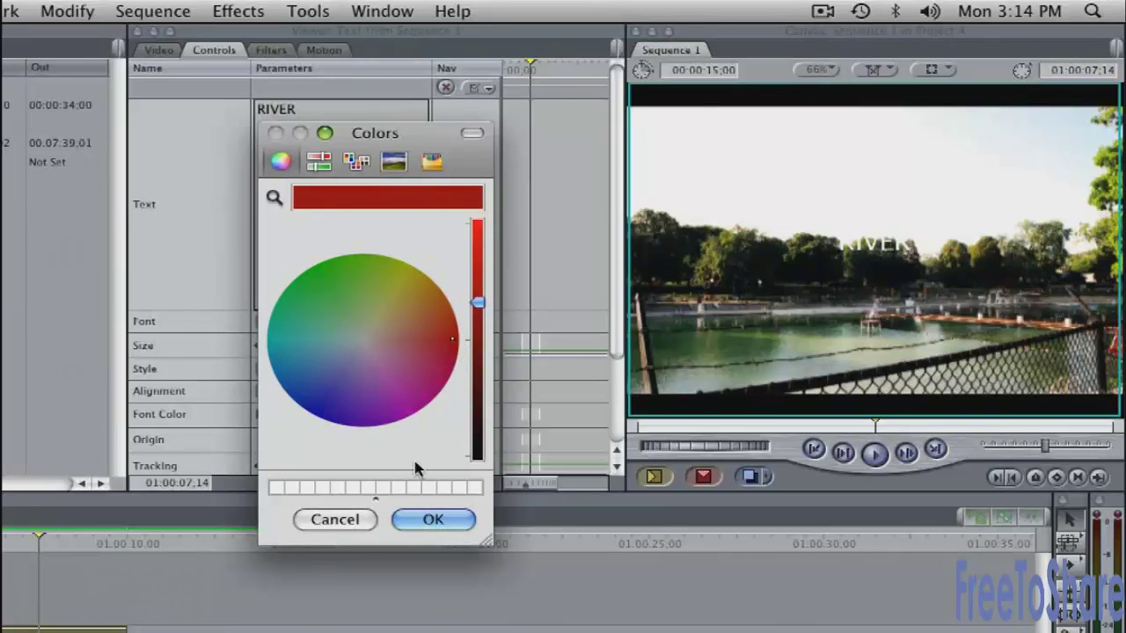
pyautogui.click(433, 518)
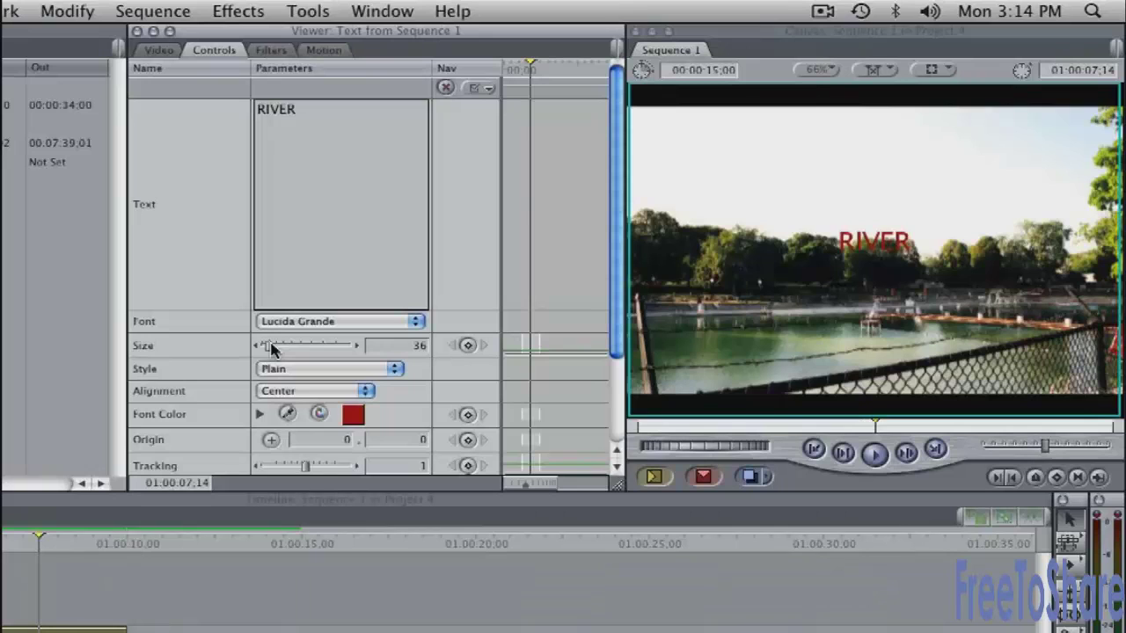
# Step: Enlarge RIVER to size 180 and display the title-safe guides in the Canvas
pyautogui.moveTo(270, 348); pyautogui.dragTo(297, 348)
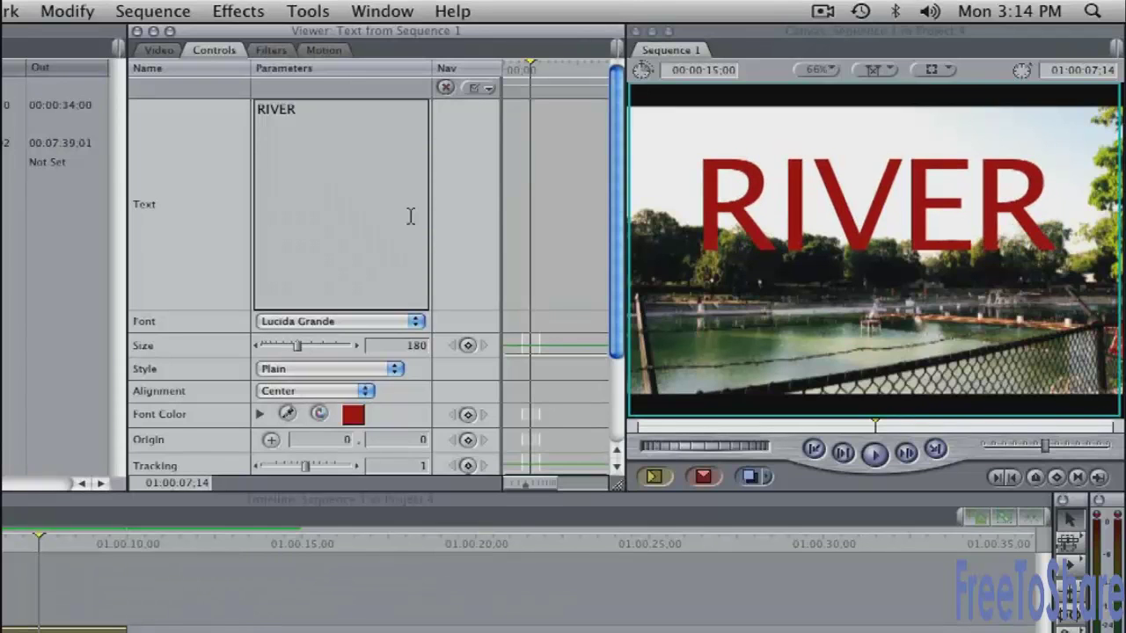
pyautogui.click(934, 71)
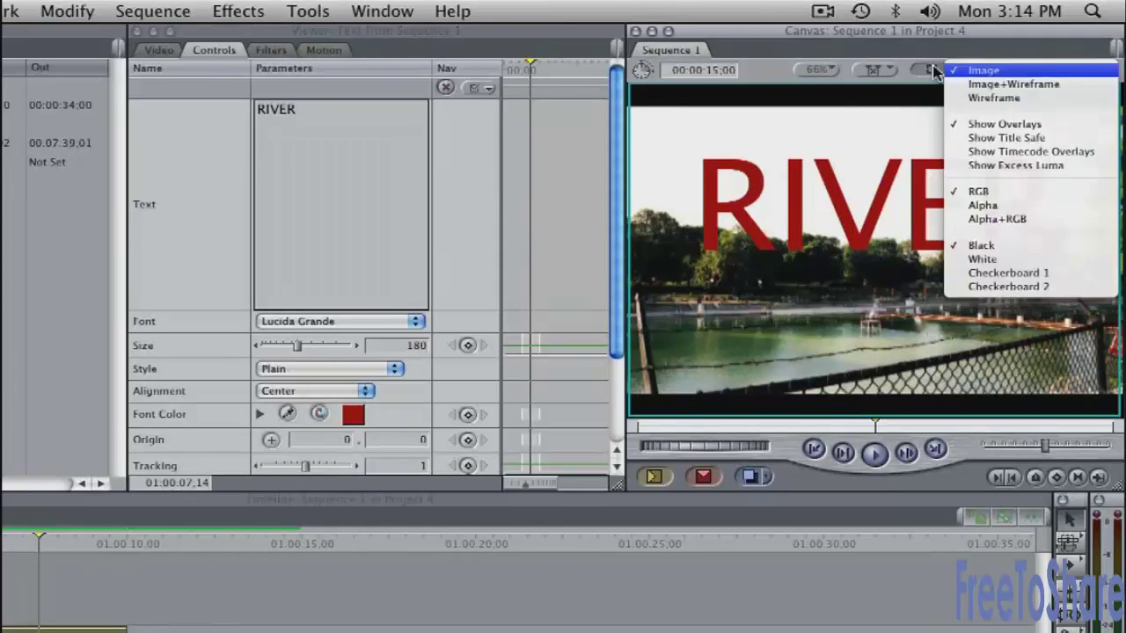
pyautogui.click(984, 138)
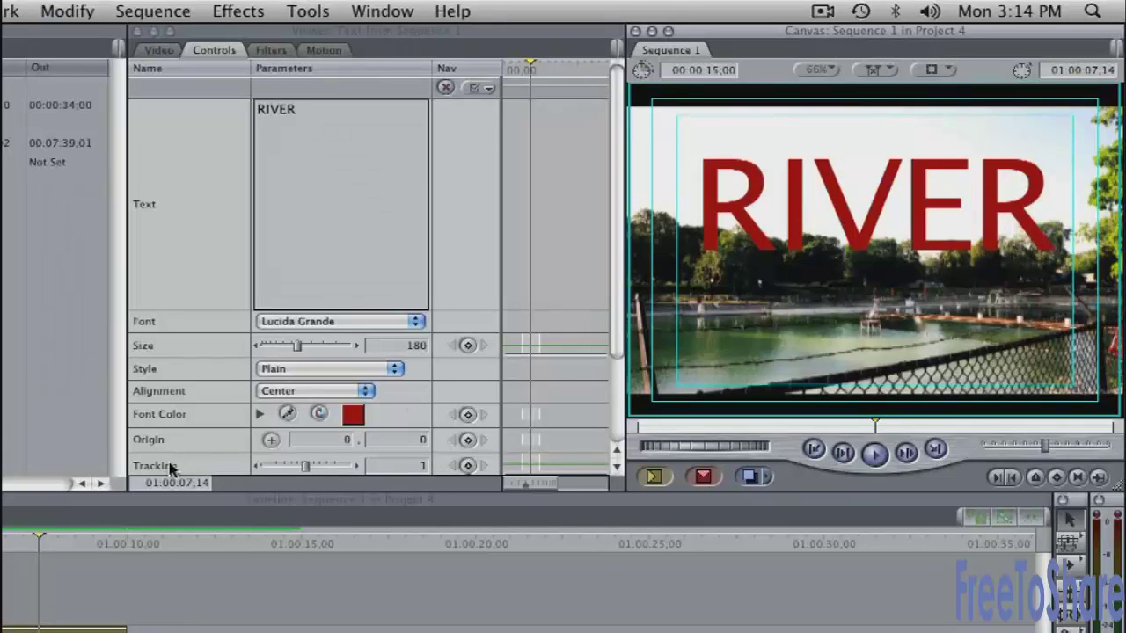
# Step: Move the RIVER title's origin to 0, 75.47 and reduce its tracking to 0
pyautogui.click(271, 443)
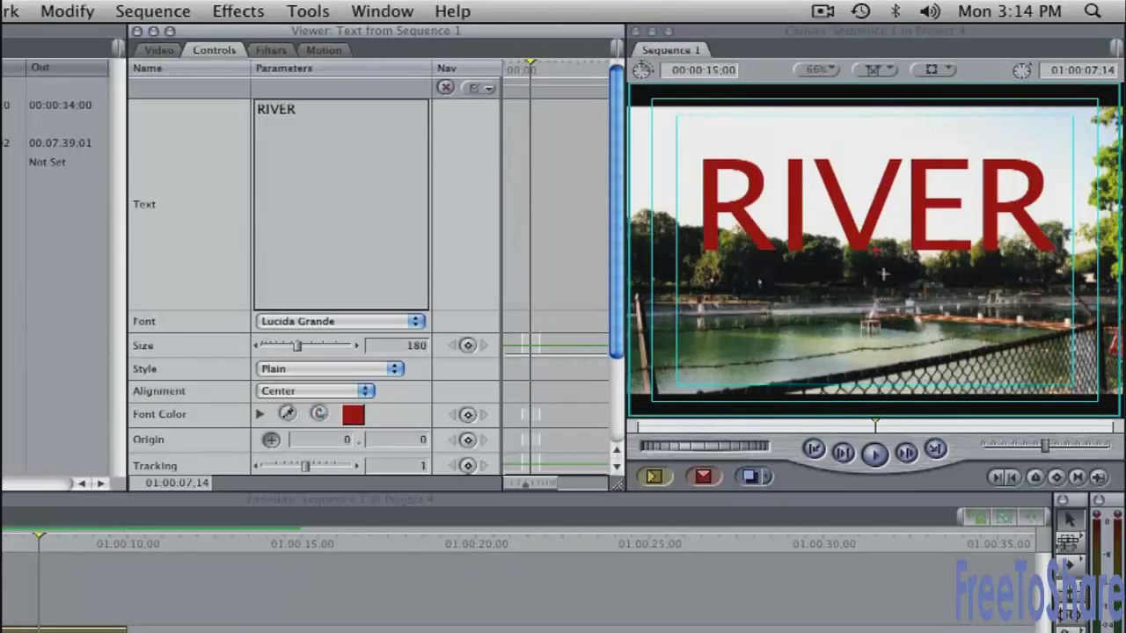
pyautogui.moveTo(879, 265); pyautogui.dragTo(875, 309)
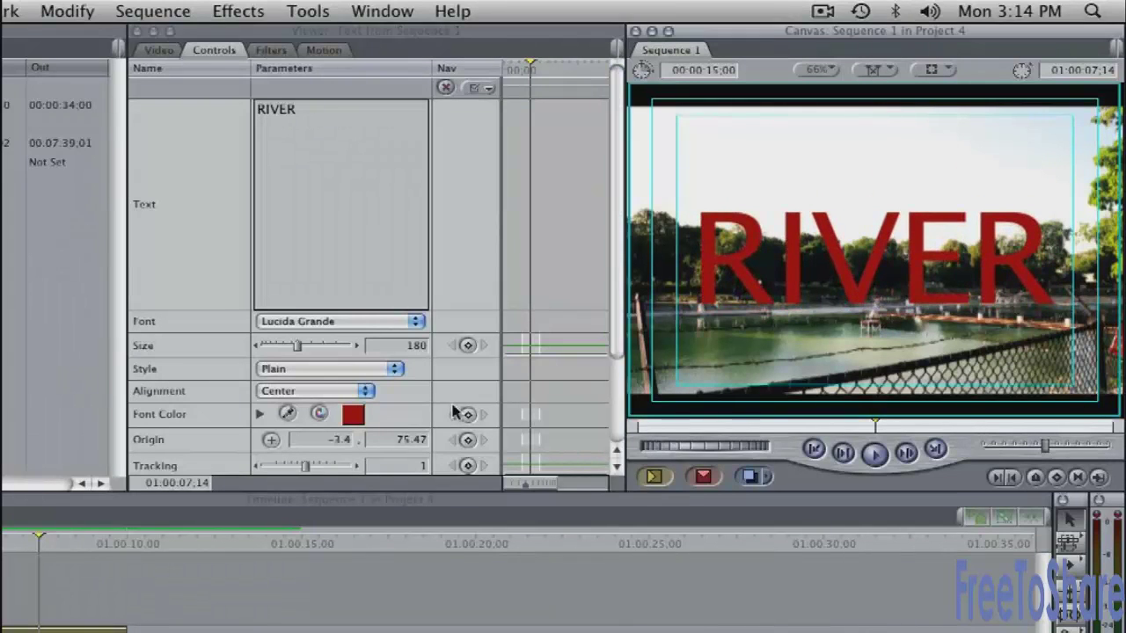
pyautogui.doubleClick(300, 441)
pyautogui.write('0')
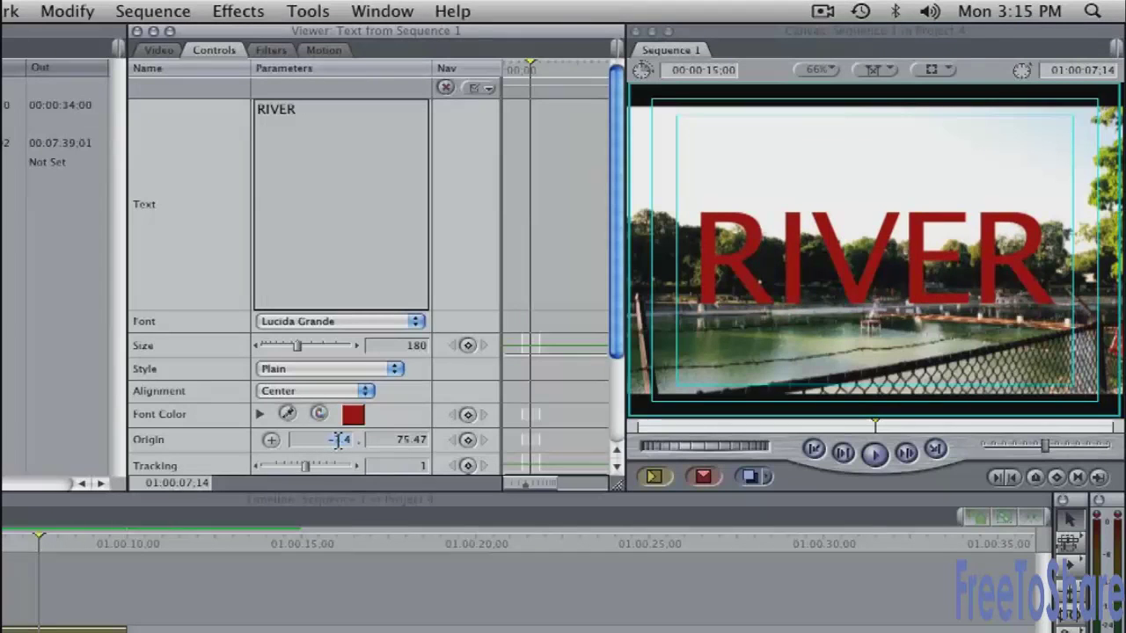
pyautogui.press('Return')
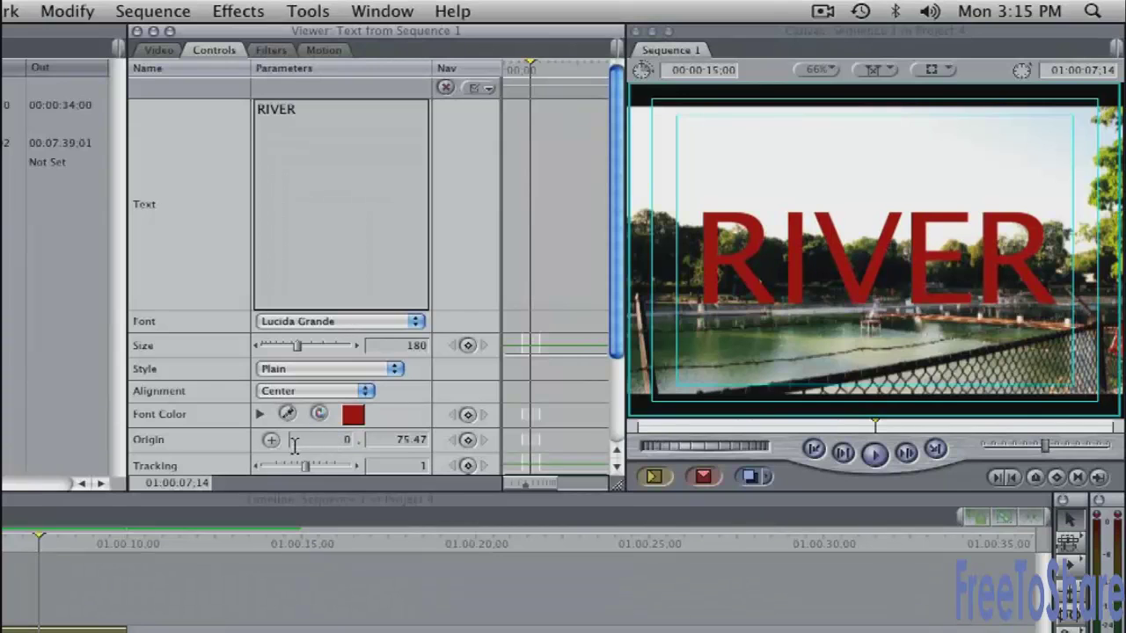
pyautogui.moveTo(303, 465); pyautogui.dragTo(305, 468)
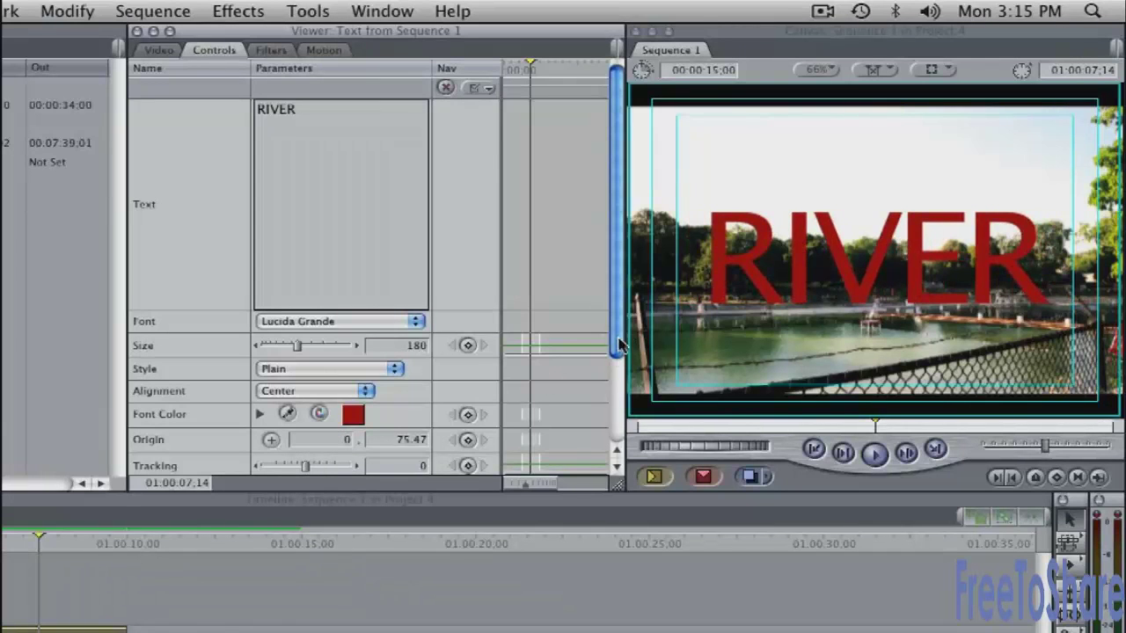
# Step: Change the RIVER title's font from Lucida Grande to Helvetica
pyautogui.moveTo(621, 345); pyautogui.dragTo(610, 408)
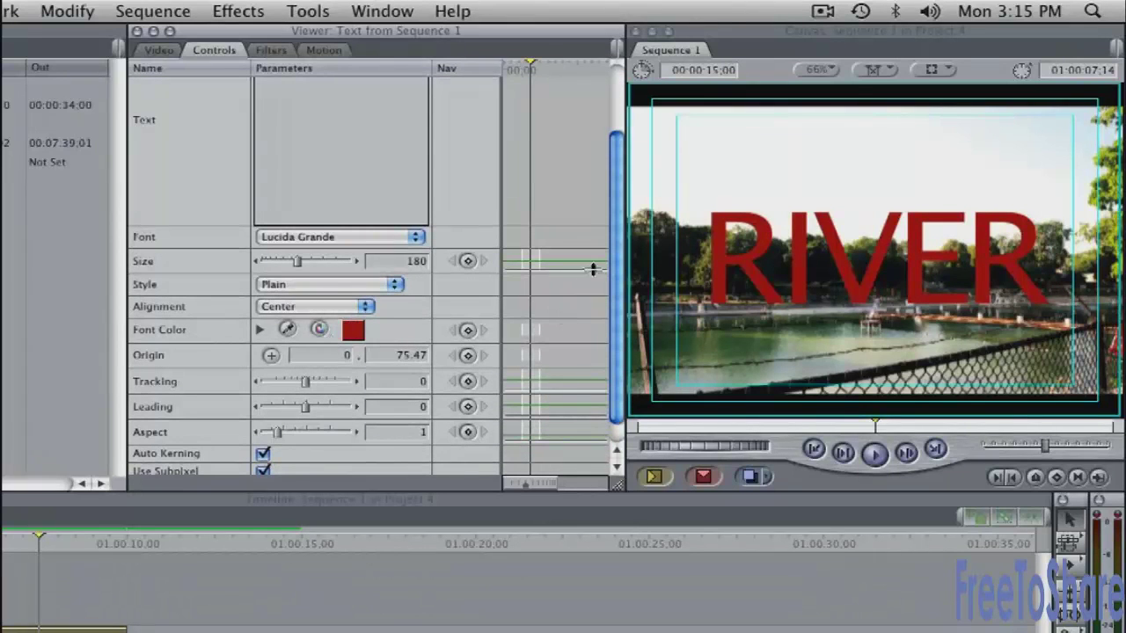
pyautogui.click(329, 239)
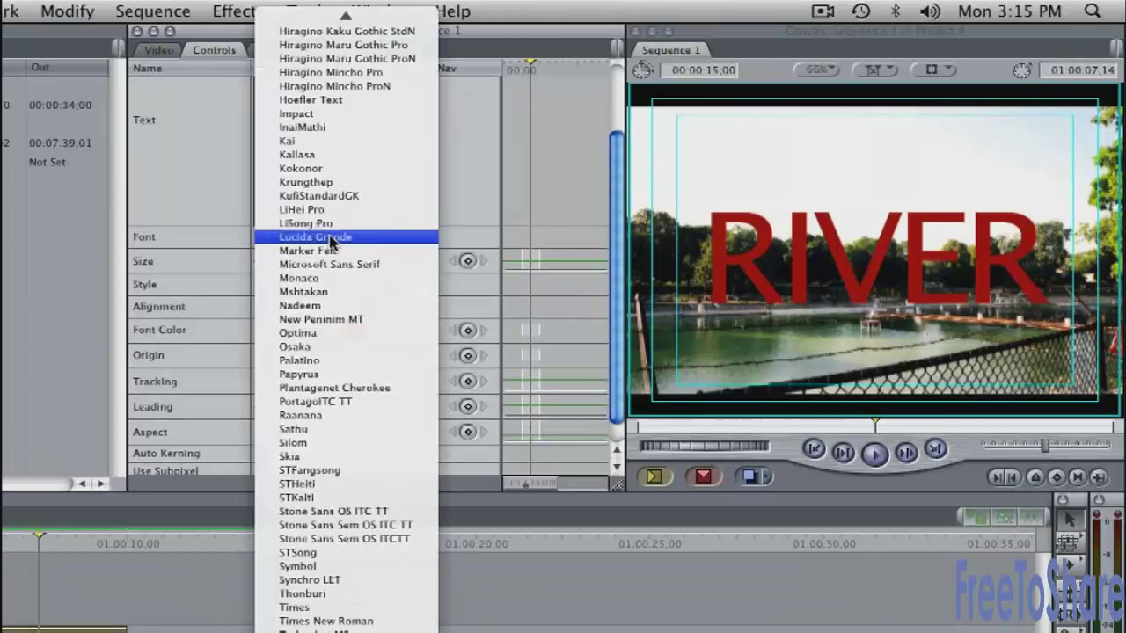
pyautogui.scroll(10, 330, 242)
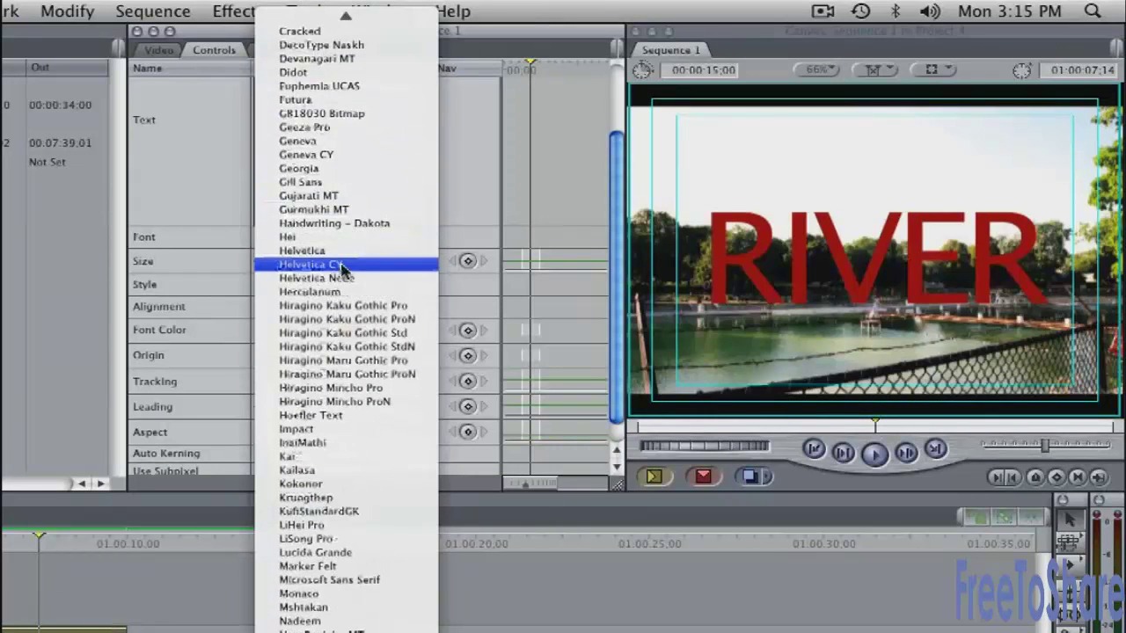
pyautogui.click(339, 251)
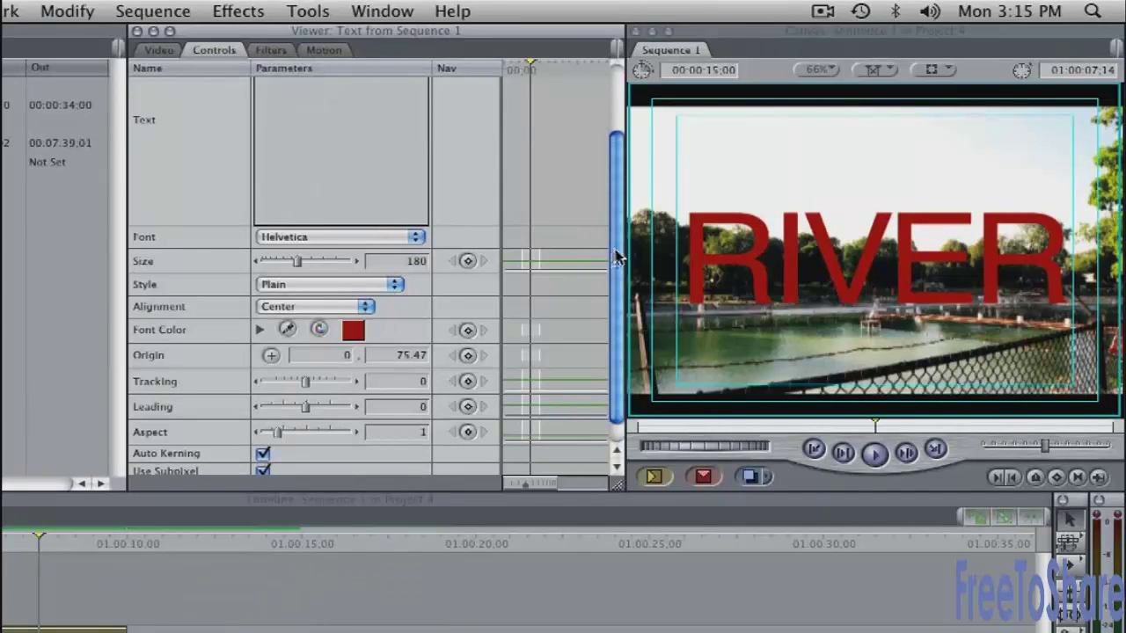
pyautogui.moveTo(615, 251); pyautogui.dragTo(623, 188)
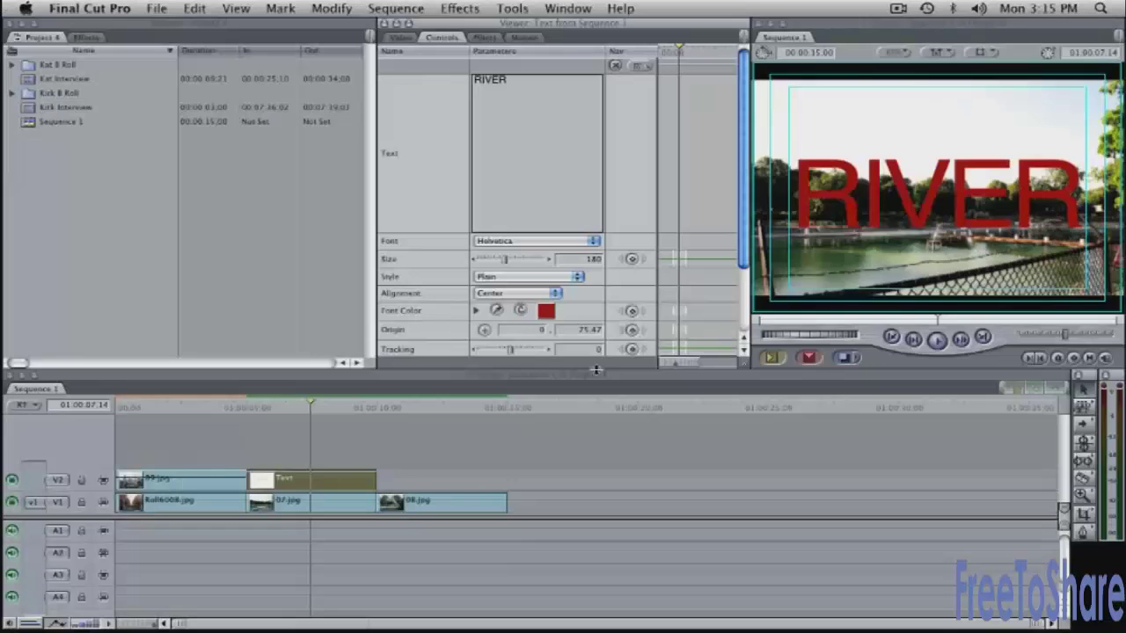
# Step: Delete the RIVER title clip from V2 and load a Boris Title 3D generator into the Viewer
pyautogui.click(316, 483)
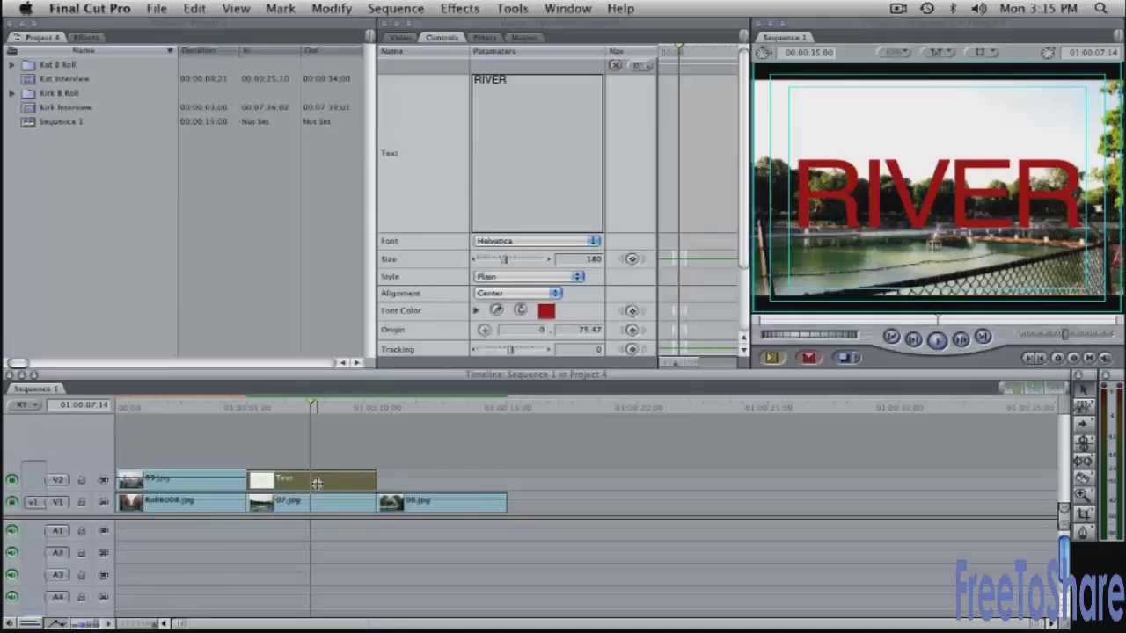
pyautogui.press('Delete')
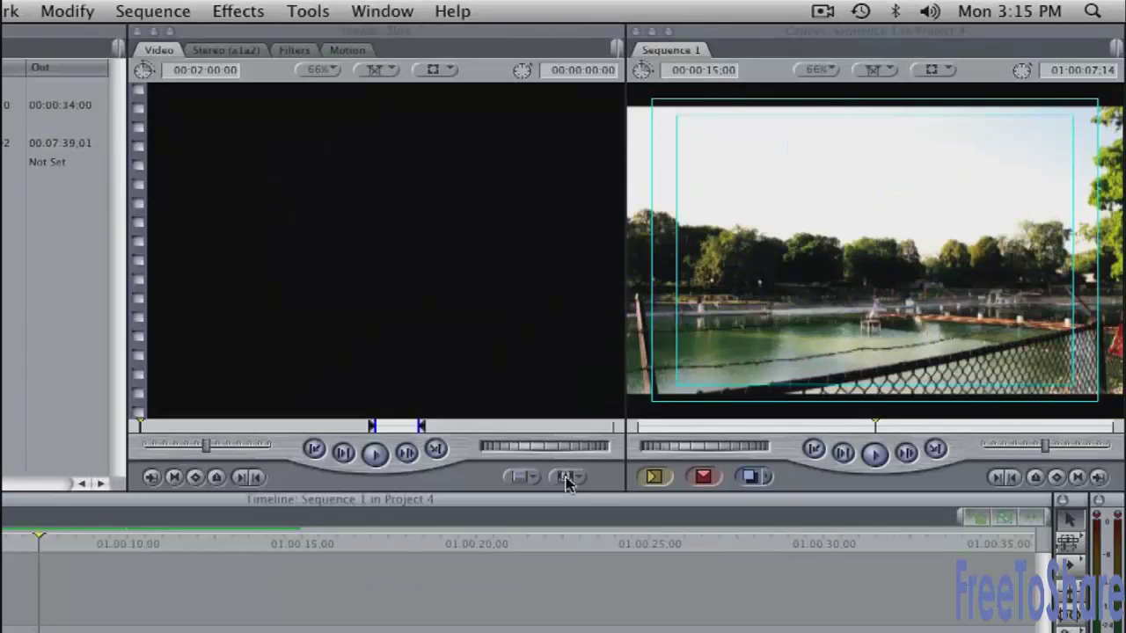
pyautogui.click(565, 477)
pyautogui.moveTo(725, 541)
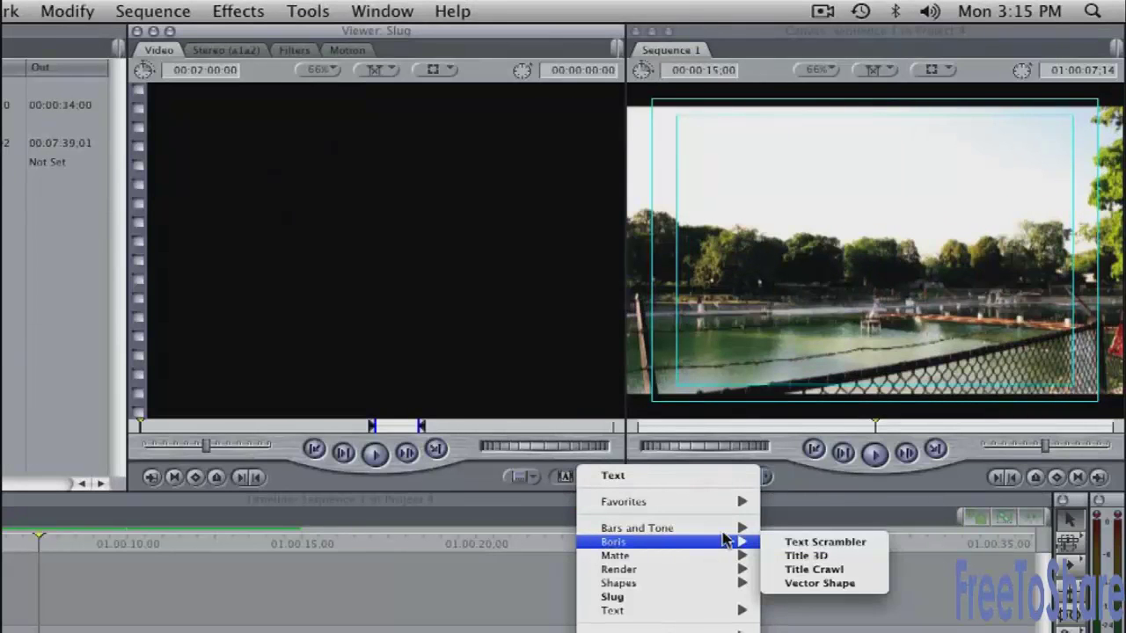
pyautogui.click(835, 556)
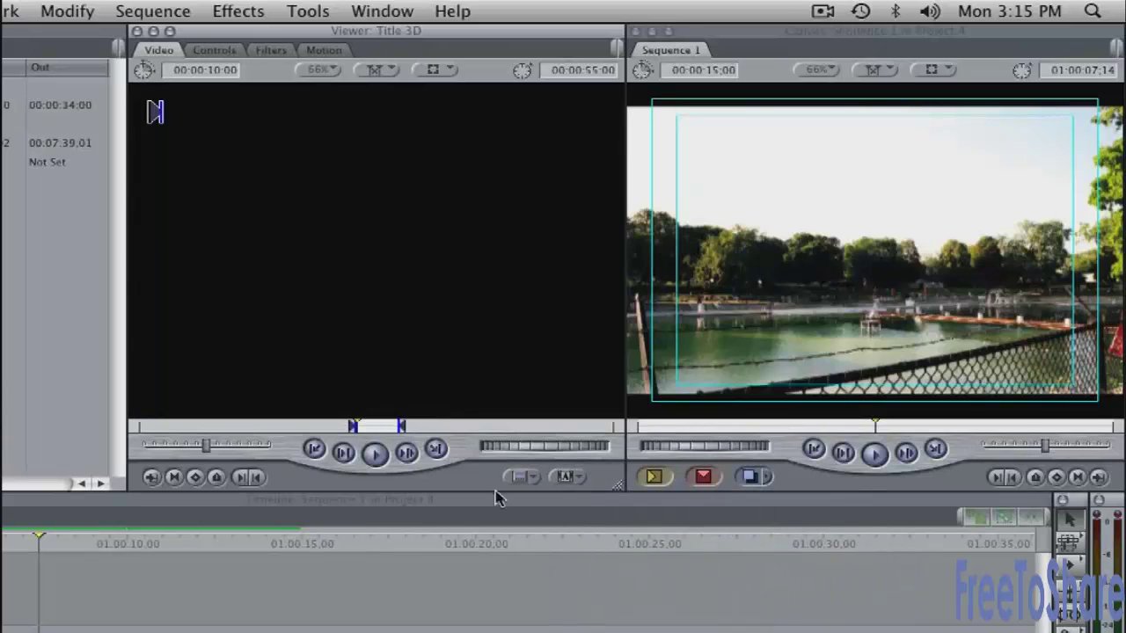
# Step: Display and browse the Title 3D generator's control parameters
pyautogui.click(218, 50)
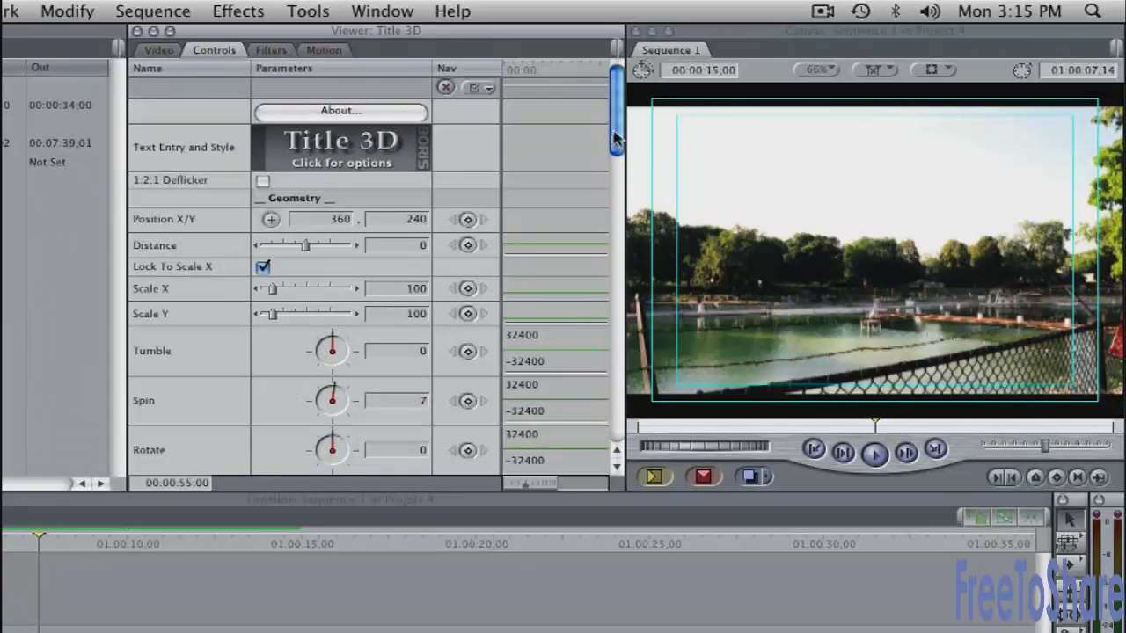
pyautogui.moveTo(615, 141); pyautogui.dragTo(619, 310)
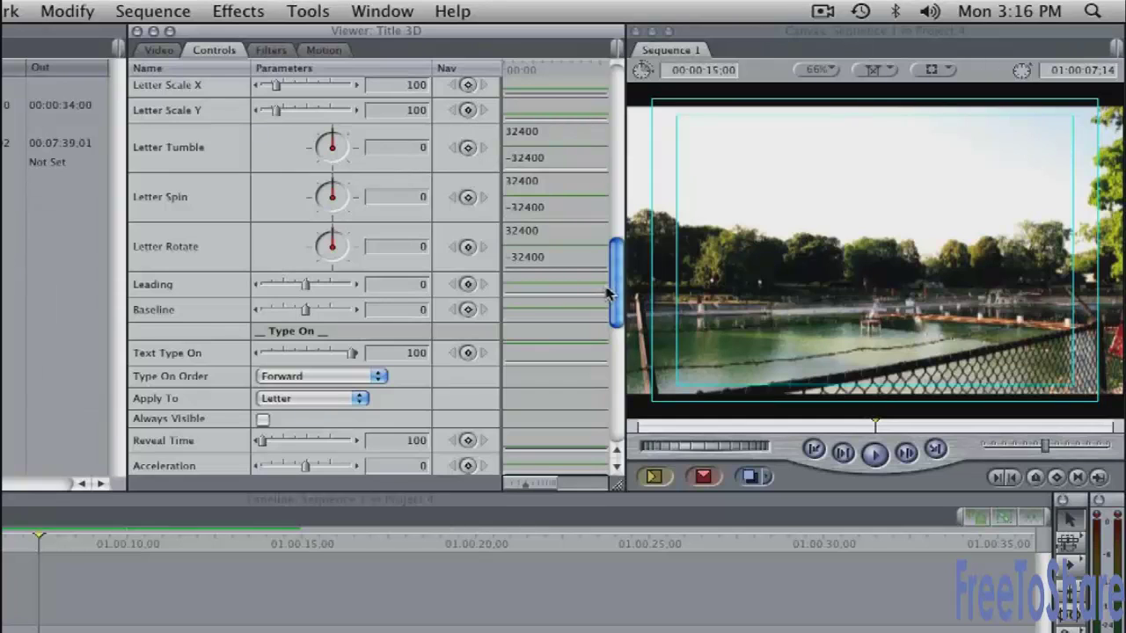
pyautogui.moveTo(613, 296); pyautogui.dragTo(605, 88)
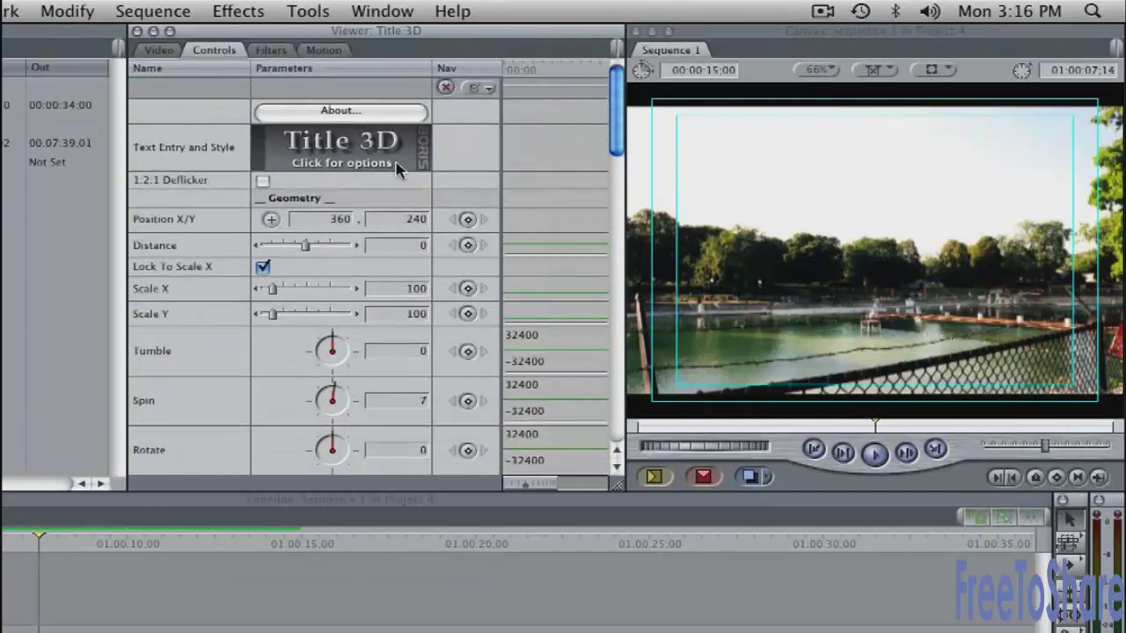
# Step: Open the Title 3D text window, enter CITY and select the whole word
pyautogui.click(323, 153)
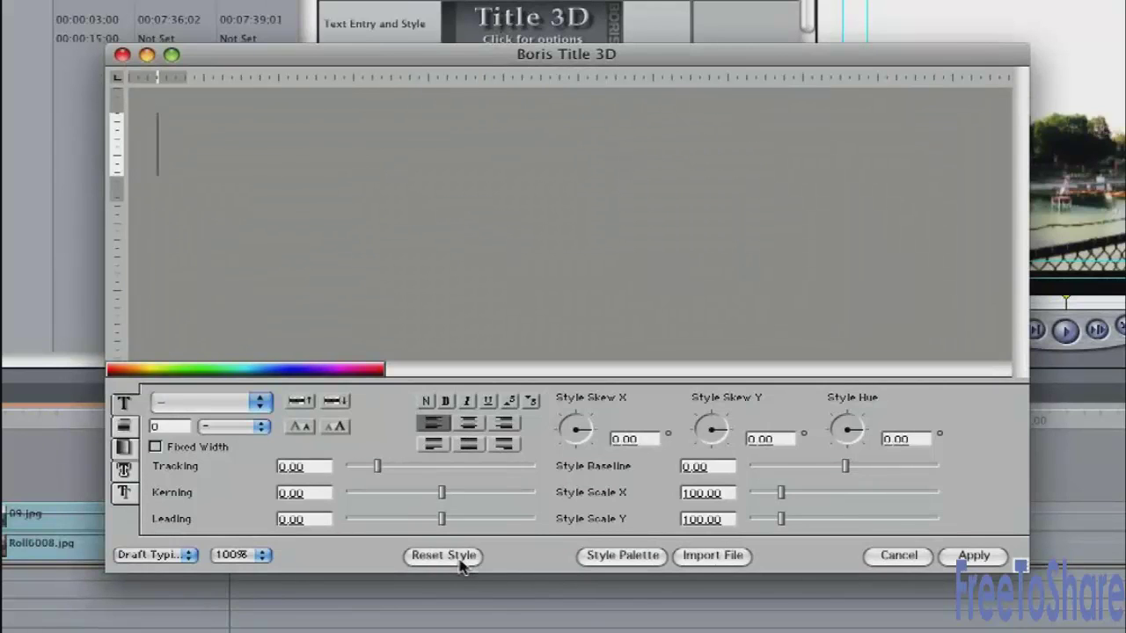
pyautogui.write('CITY')
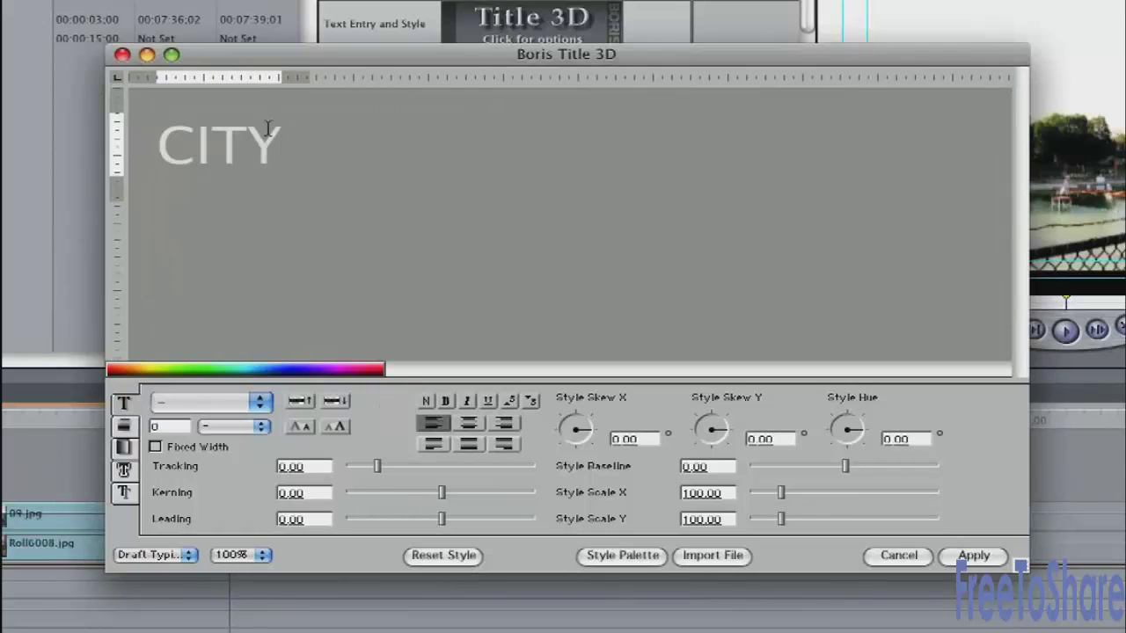
pyautogui.moveTo(301, 144); pyautogui.dragTo(145, 136)
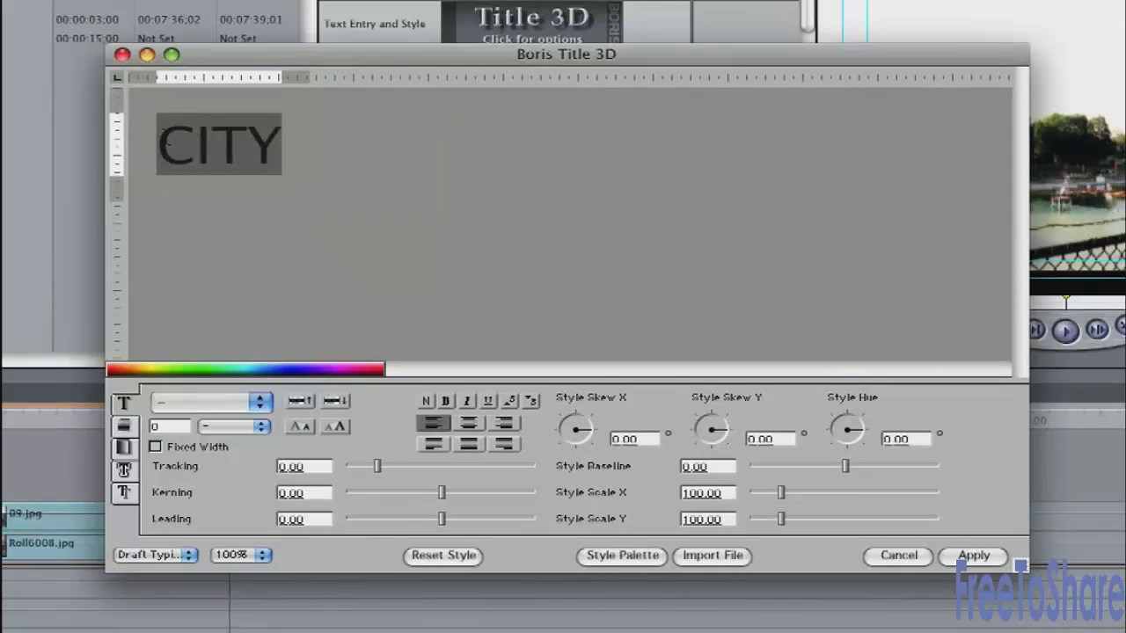
pyautogui.click(165, 138)
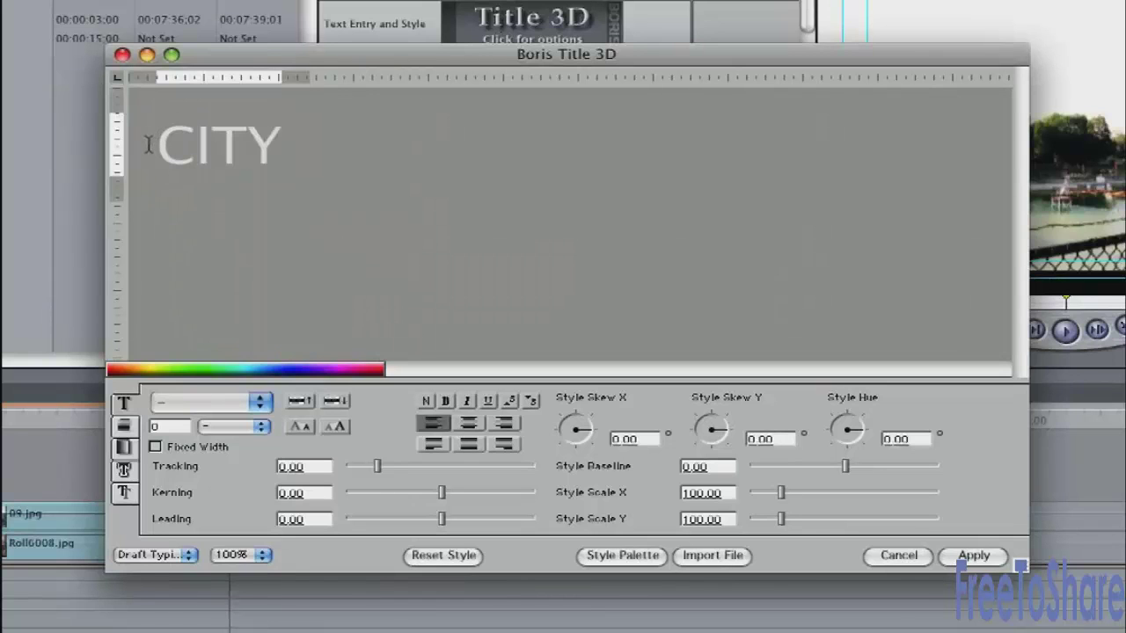
pyautogui.moveTo(143, 144); pyautogui.dragTo(310, 146)
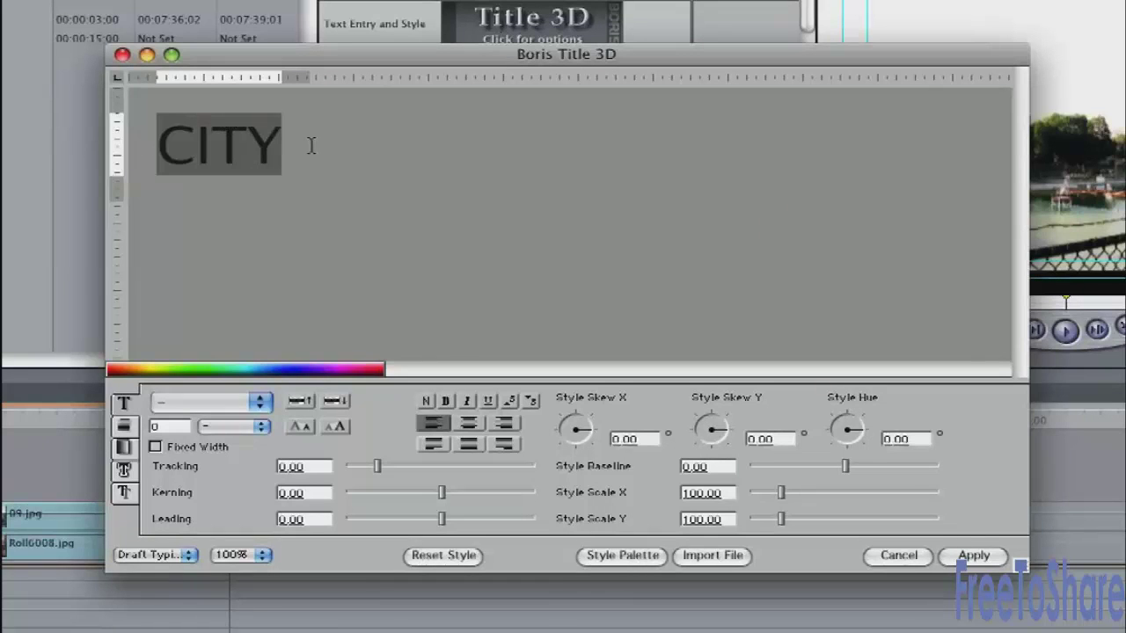
# Step: Set CITY's font to Arial Black
pyautogui.click(248, 406)
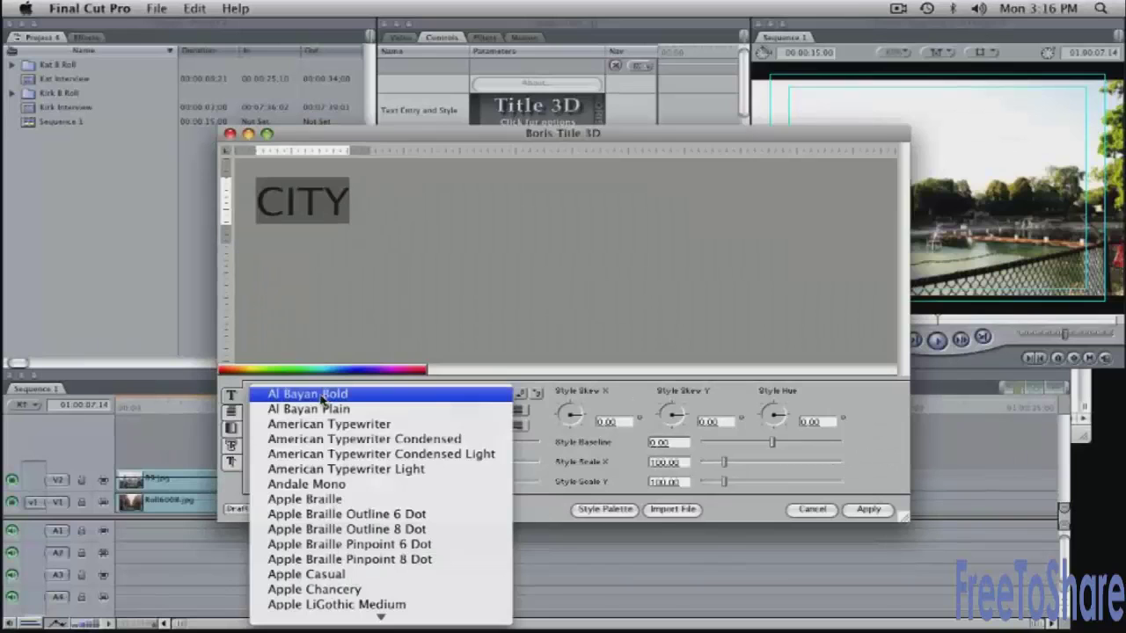
pyautogui.moveTo(381, 618)
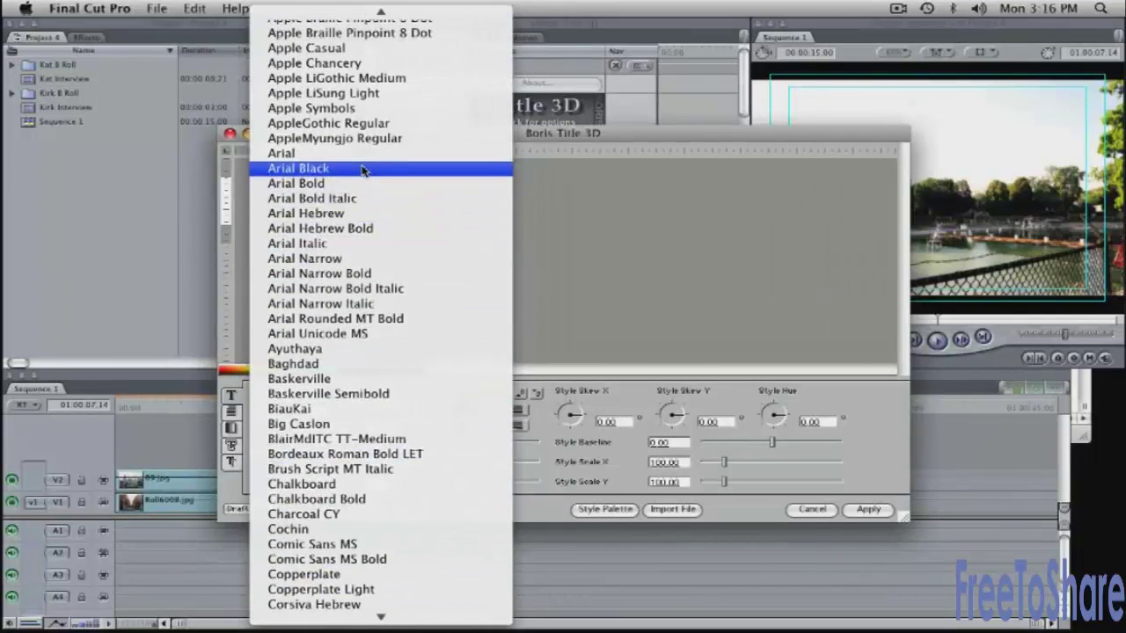
pyautogui.click(363, 170)
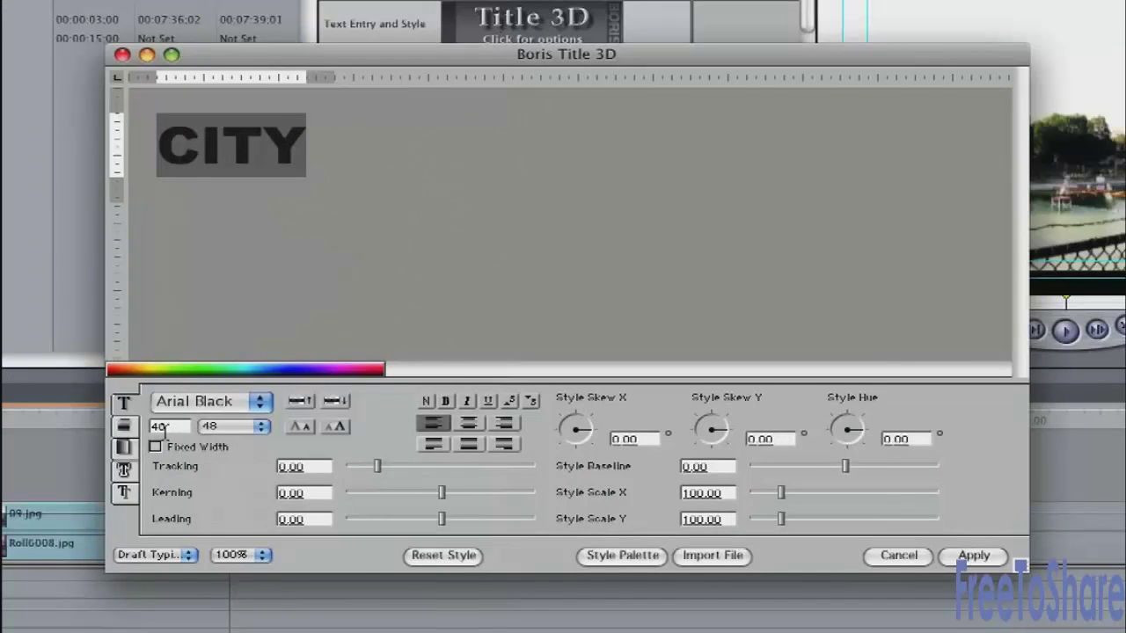
# Step: Set CITY to size 56, centre-aligned, and show the text-wrap and margin settings
pyautogui.doubleClick(165, 428)
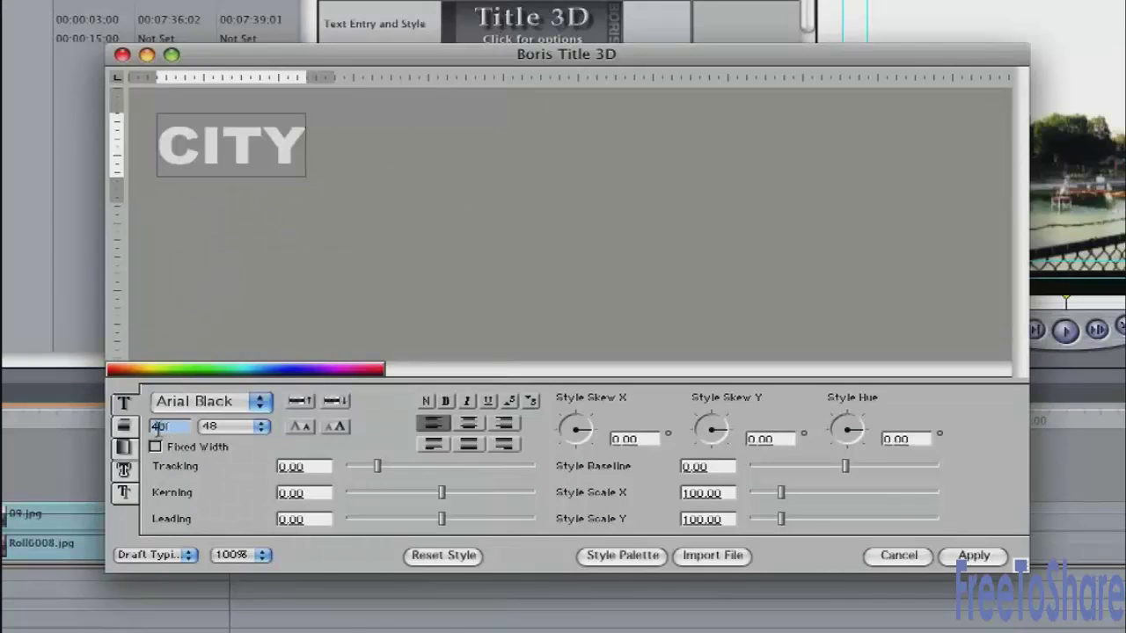
pyautogui.write('56')
pyautogui.press('Tab')
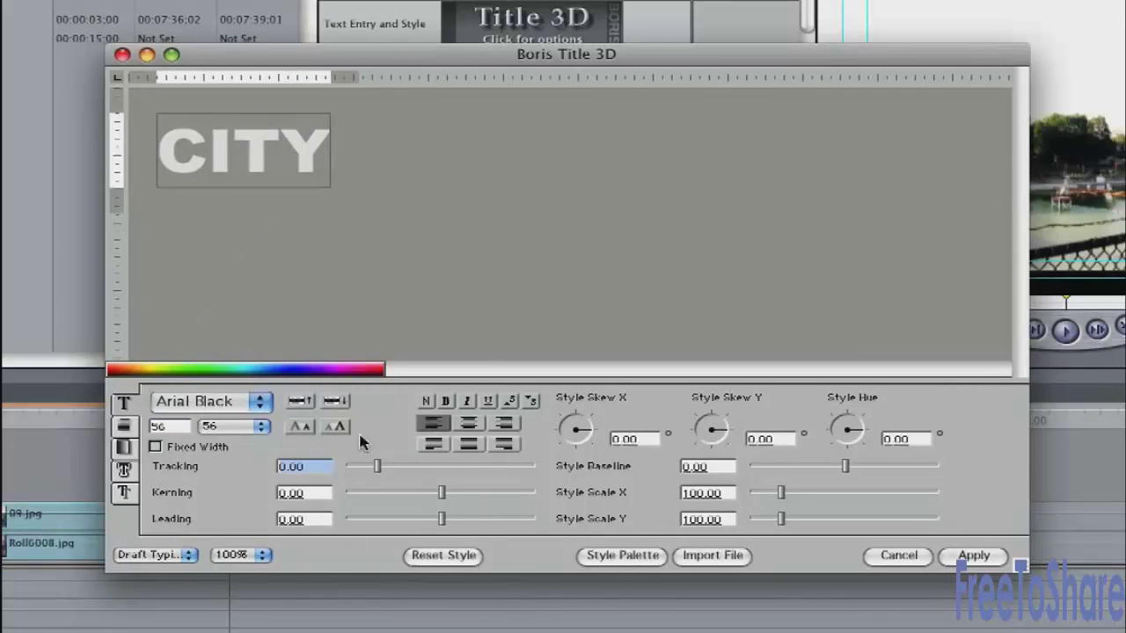
pyautogui.click(473, 425)
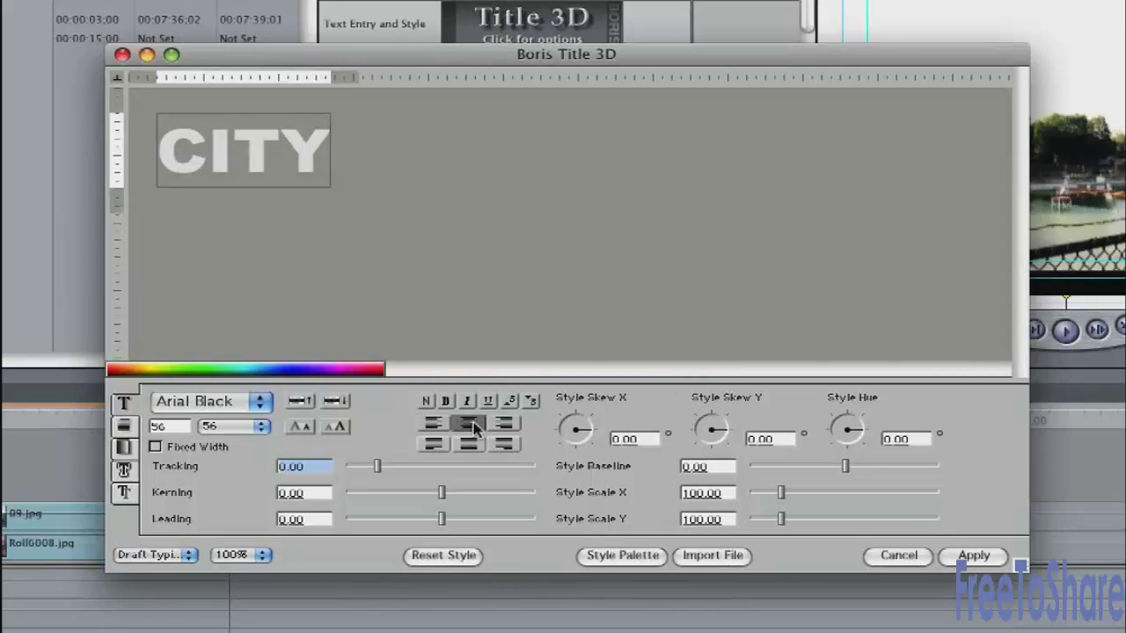
pyautogui.click(125, 428)
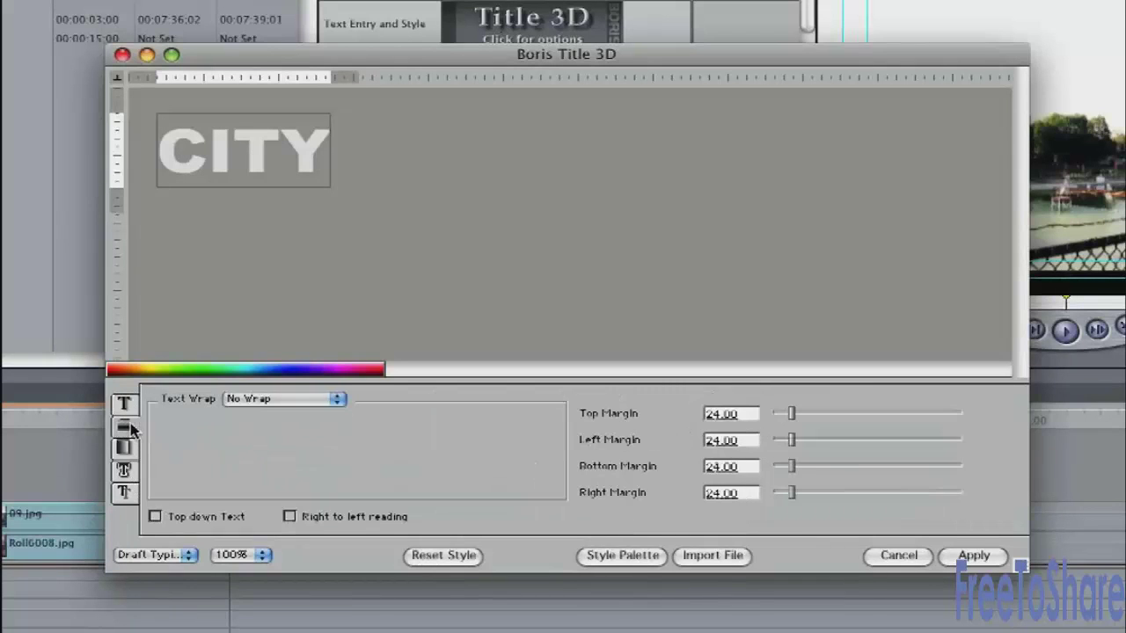
# Step: Turn on CITY's text wrap, pick dark red (157, 25, 32), then switch the fill to Gradient
pyautogui.click(269, 402)
pyautogui.click(262, 420)
pyautogui.click(125, 449)
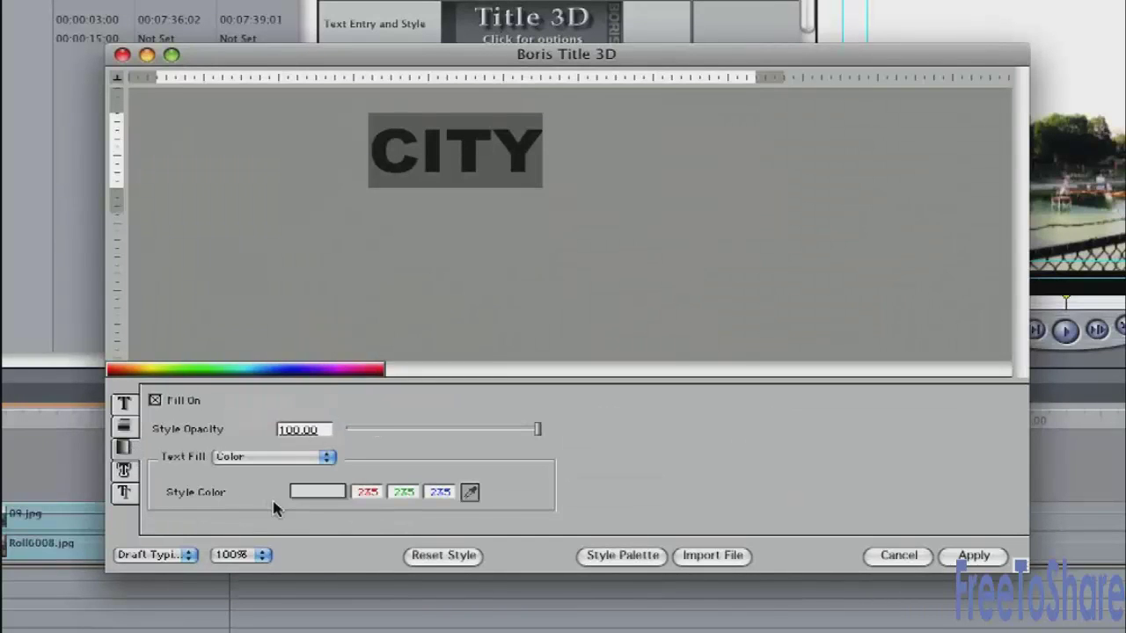
pyautogui.click(333, 495)
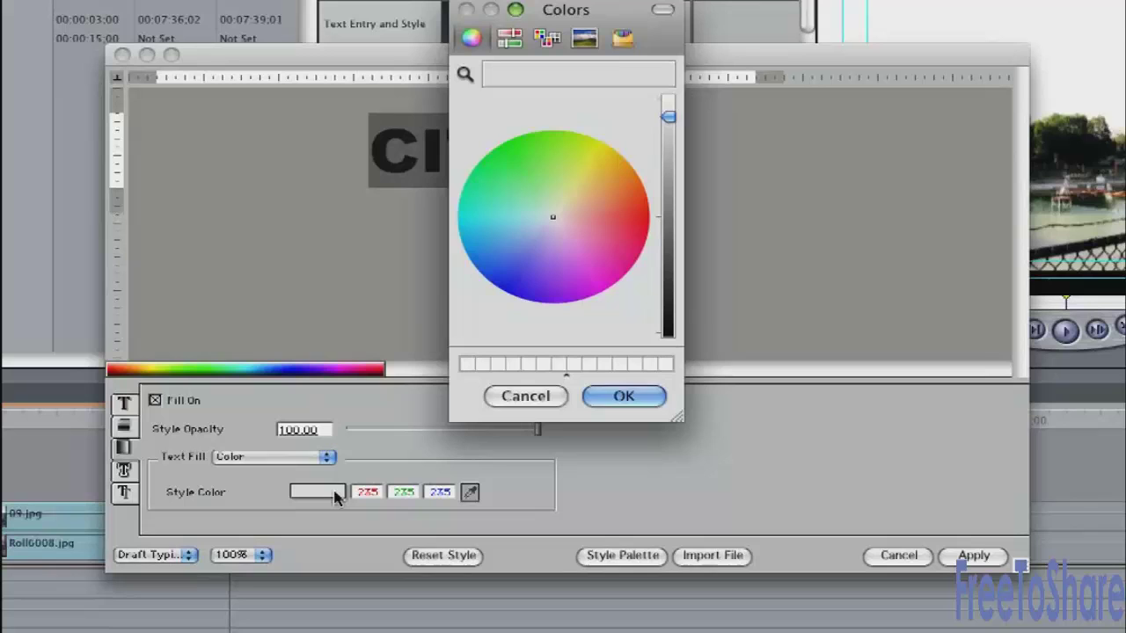
pyautogui.click(631, 222)
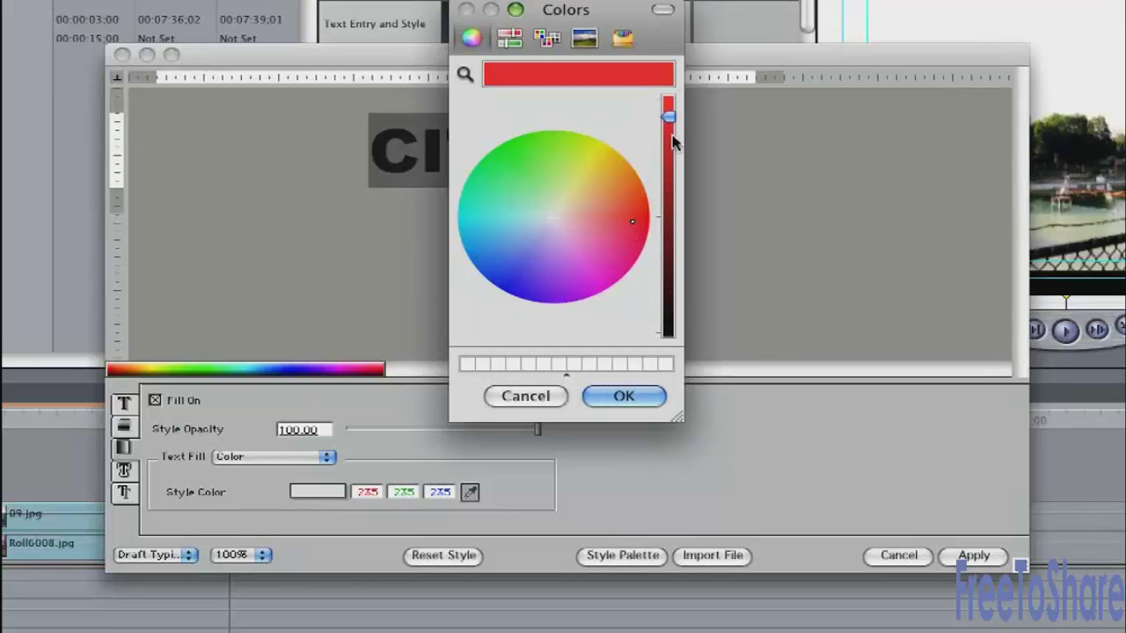
pyautogui.moveTo(669, 116); pyautogui.dragTo(668, 188)
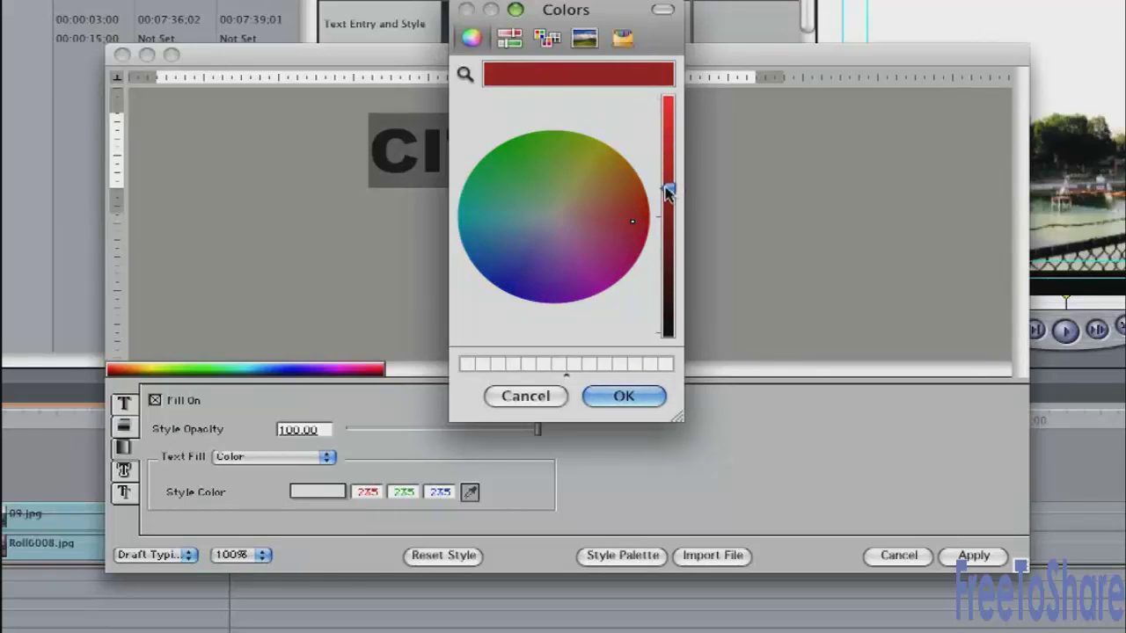
pyautogui.click(627, 397)
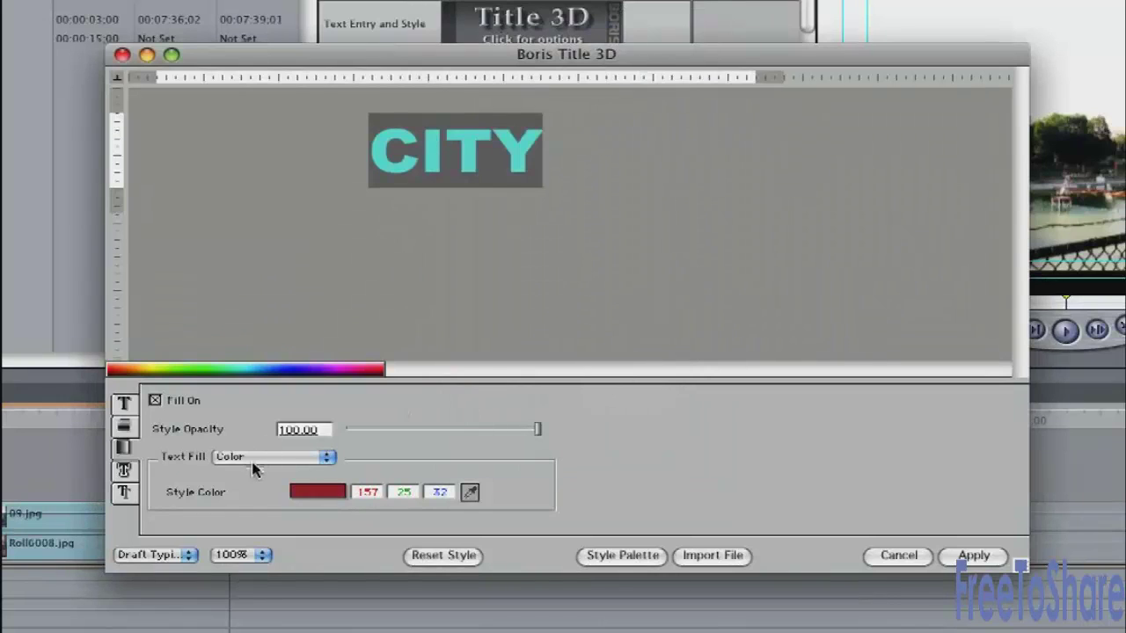
pyautogui.click(281, 457)
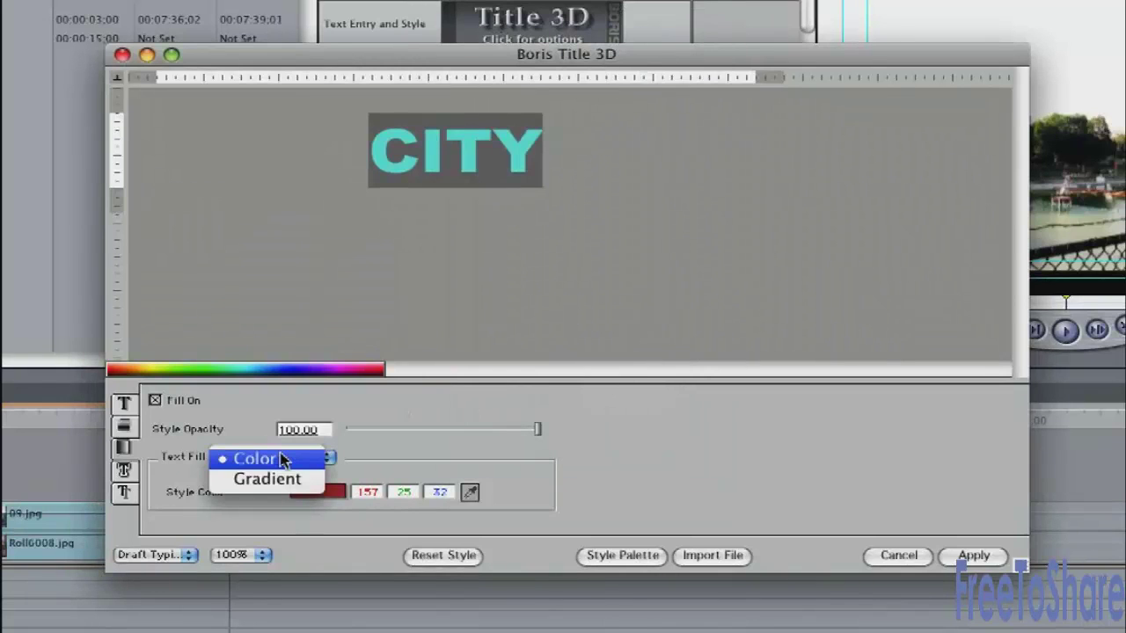
pyautogui.click(281, 479)
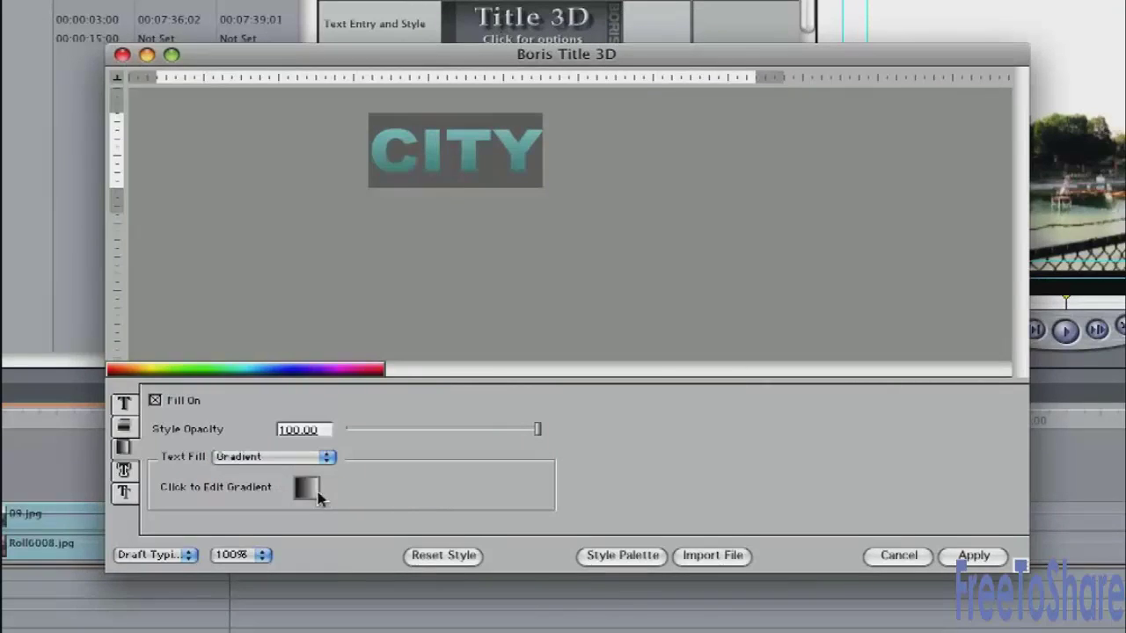
# Step: Open the gradient editor with Live Update on and make the first stop blue
pyautogui.click(306, 490)
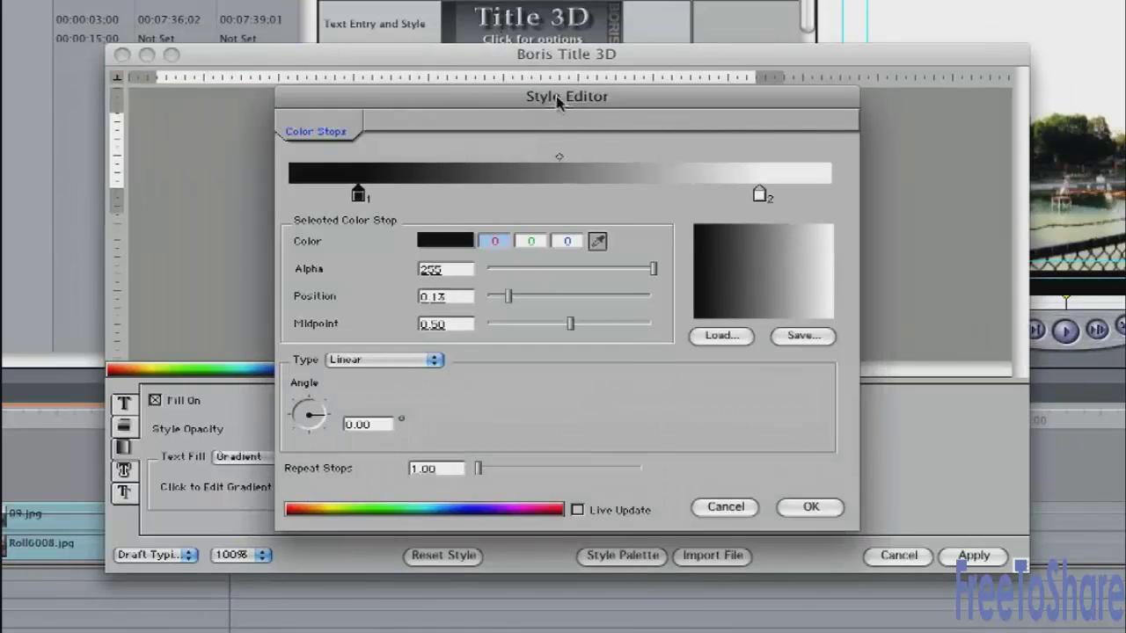
pyautogui.moveTo(560, 101); pyautogui.dragTo(831, 77)
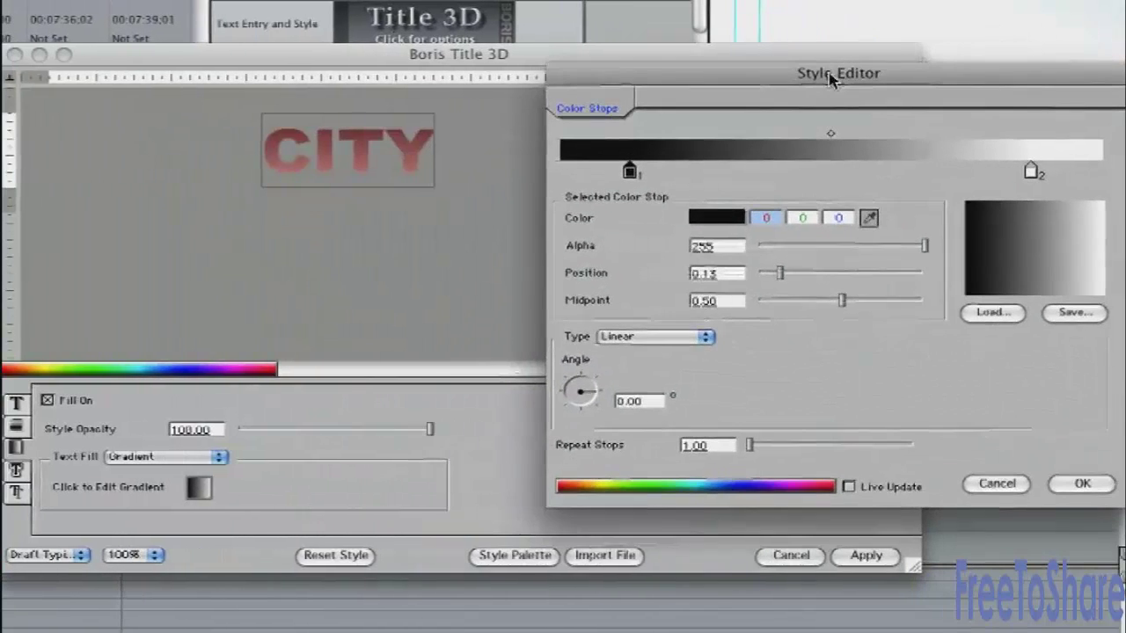
pyautogui.click(849, 487)
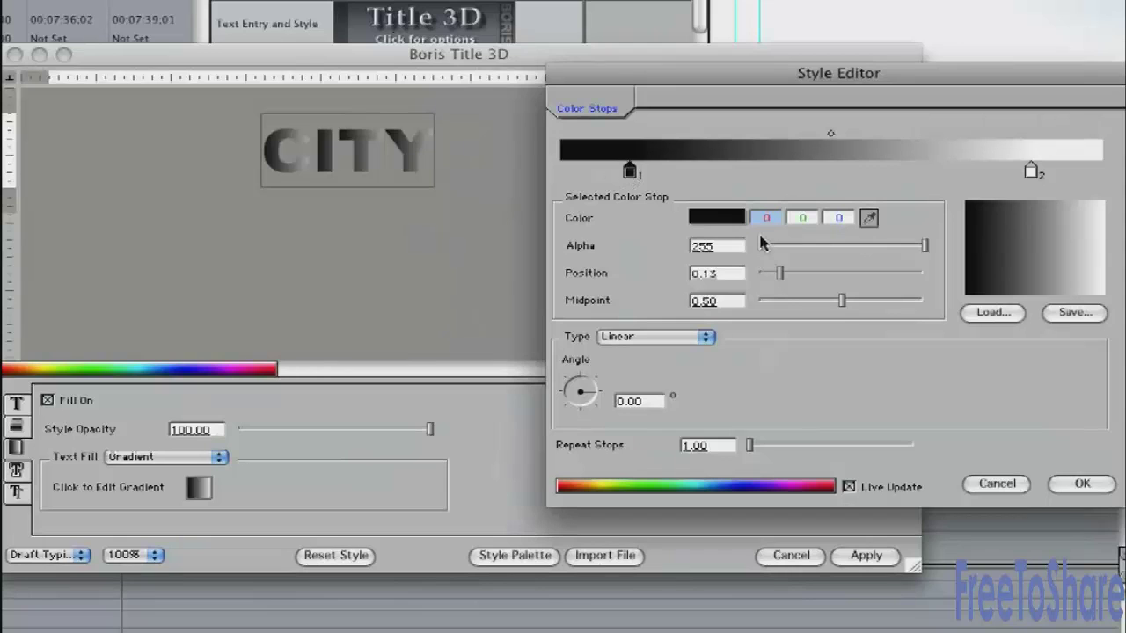
pyautogui.click(729, 220)
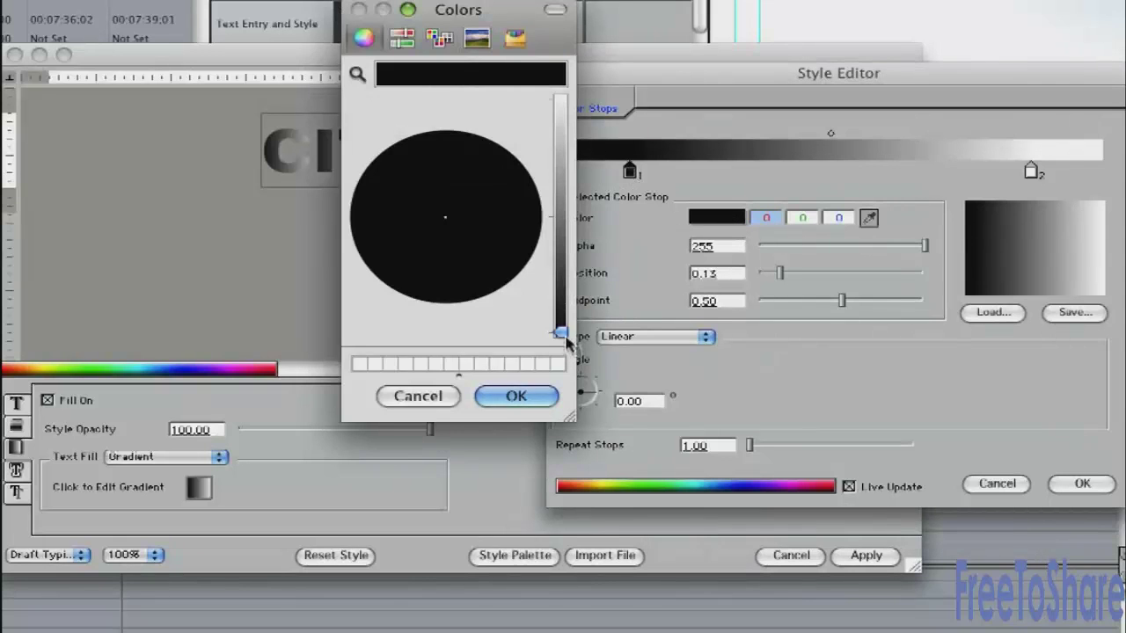
pyautogui.moveTo(560, 332); pyautogui.dragTo(560, 155)
pyautogui.click(406, 296)
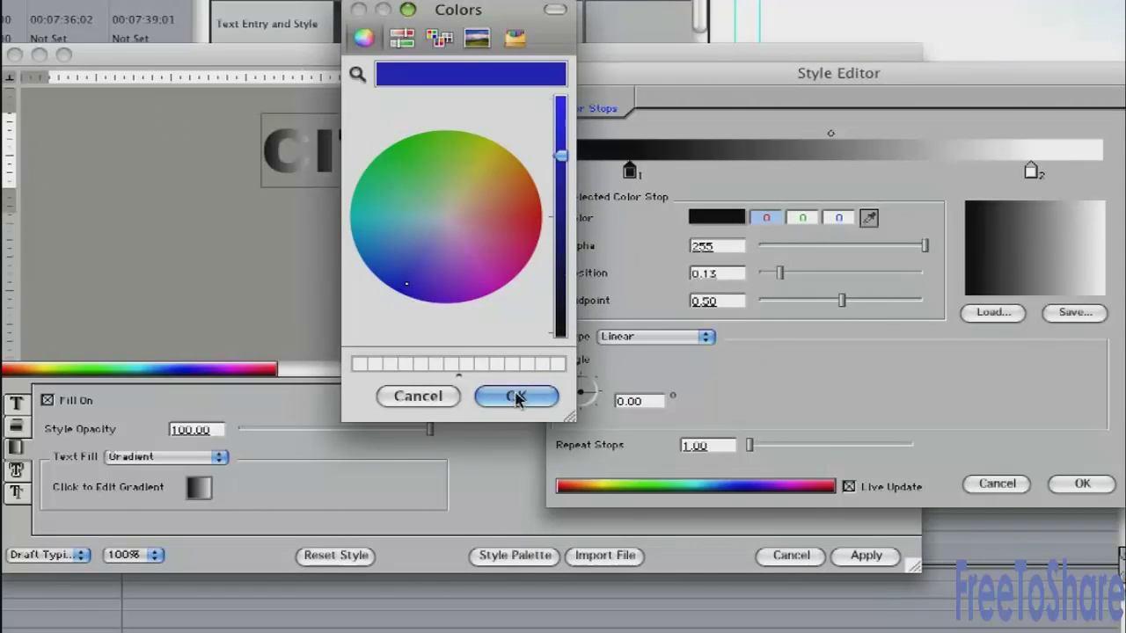
pyautogui.click(517, 397)
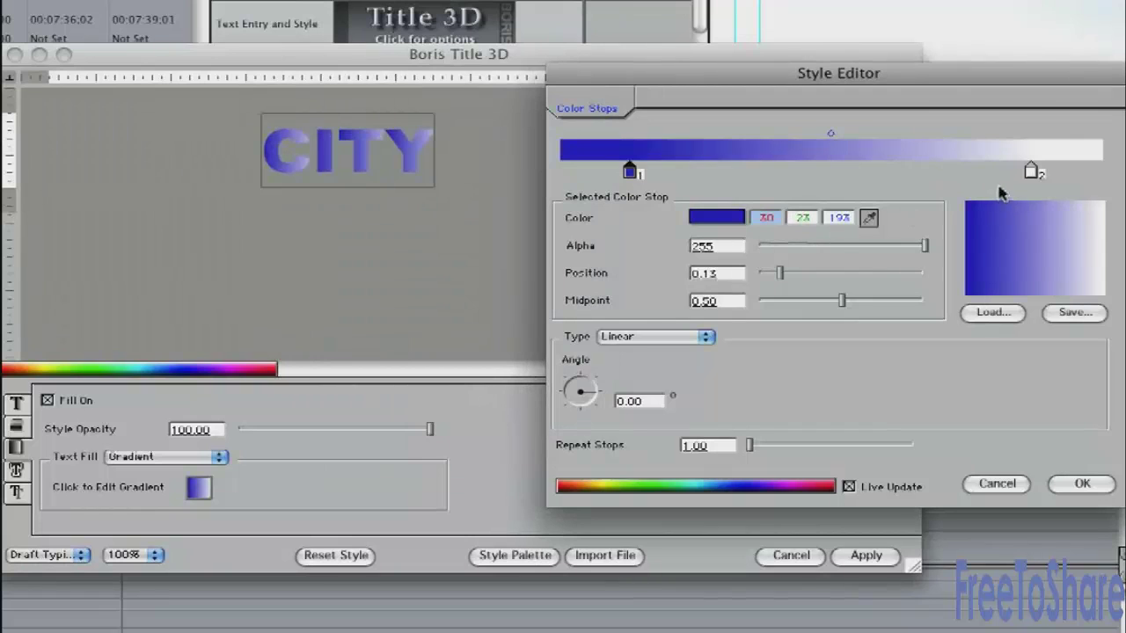
# Step: Add an orange (224, 96, 20) stop in the middle of the gradient
pyautogui.moveTo(1029, 170); pyautogui.dragTo(1018, 170)
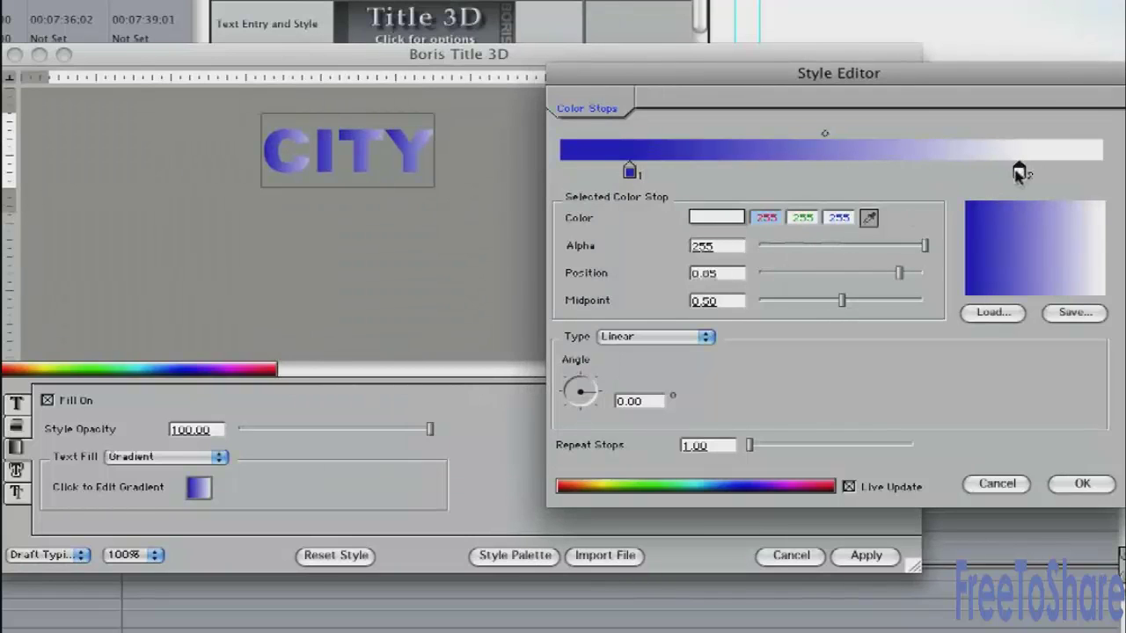
pyautogui.click(824, 170)
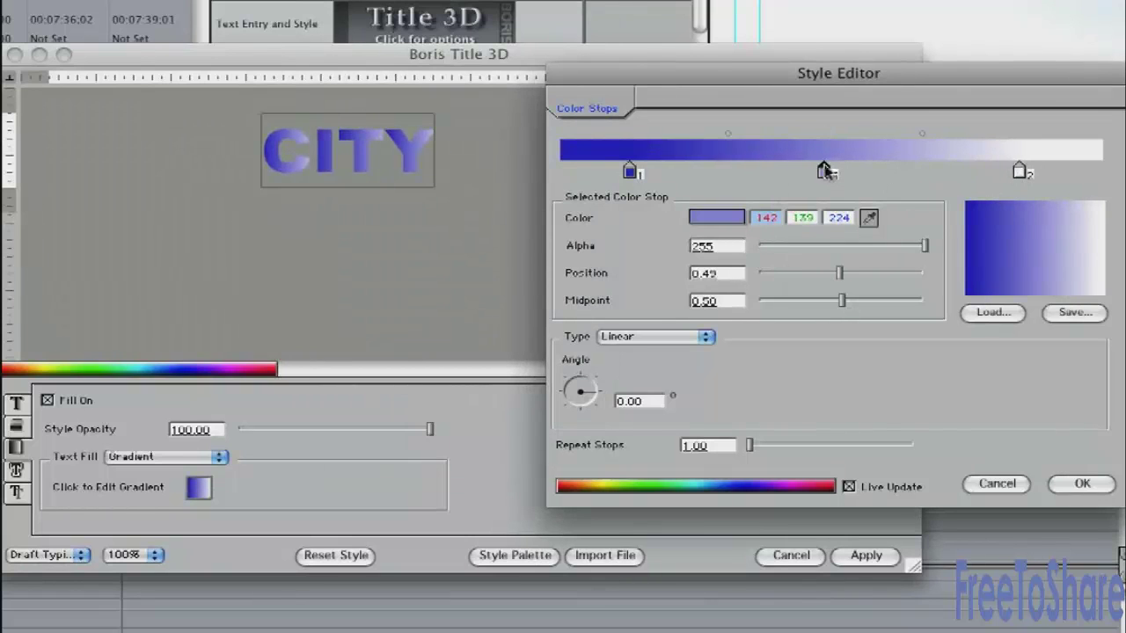
pyautogui.click(731, 221)
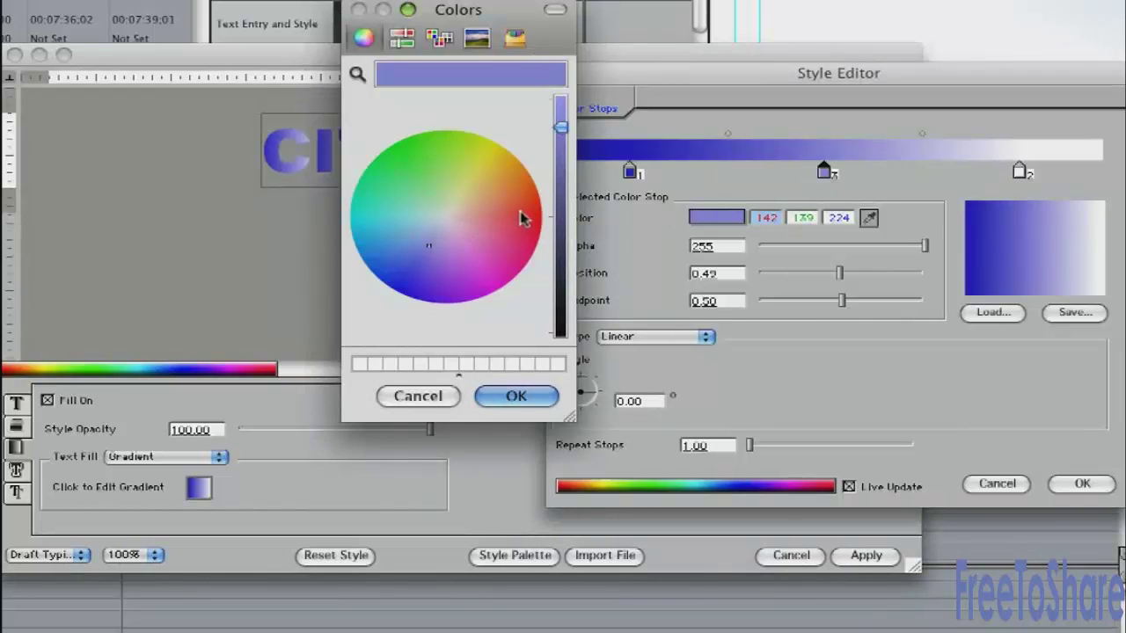
pyautogui.click(525, 188)
pyautogui.click(515, 393)
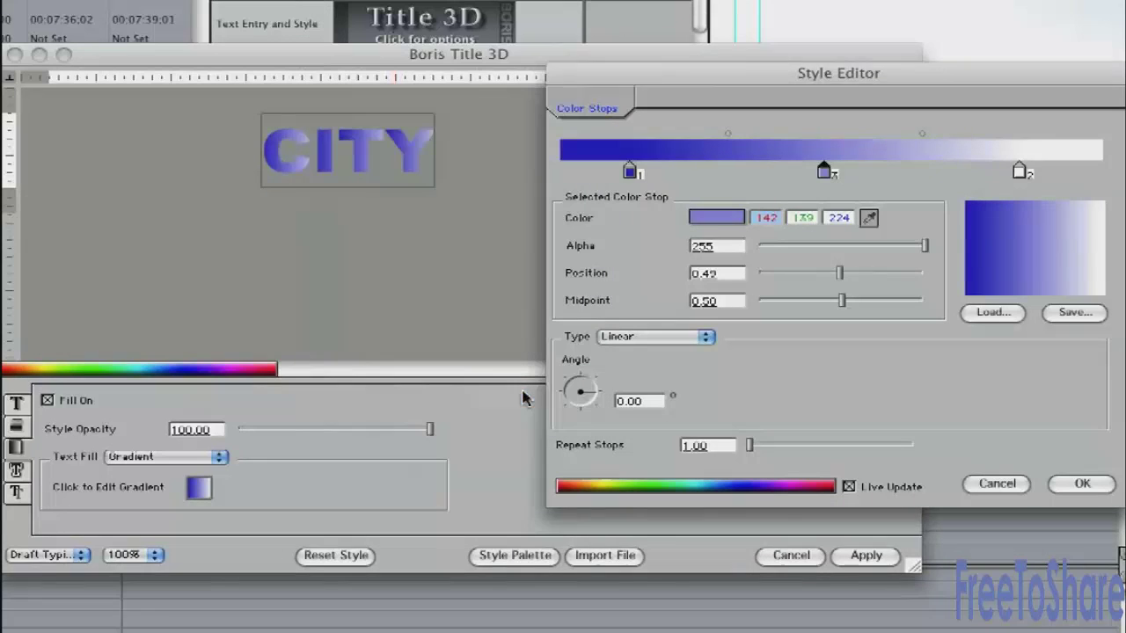
# Step: Place the orange stop at 0.44 and white at 0.55, then set the angle to 34° and accept
pyautogui.moveTo(824, 171); pyautogui.dragTo(729, 171)
pyautogui.moveTo(1020, 172); pyautogui.dragTo(859, 171)
pyautogui.moveTo(628, 171); pyautogui.dragTo(651, 171)
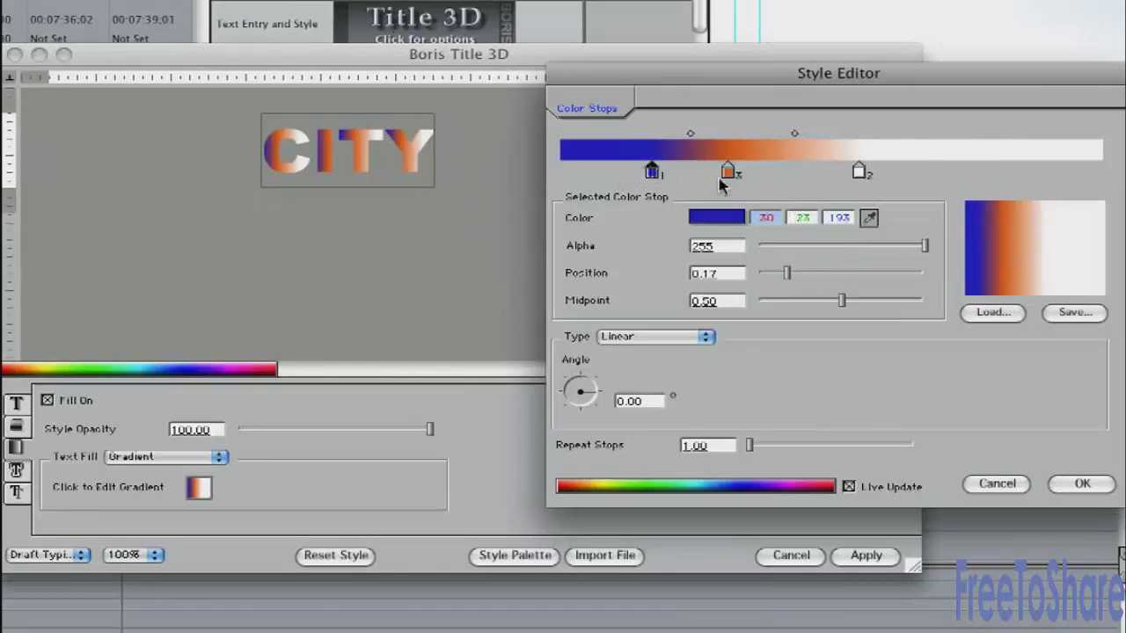
pyautogui.moveTo(729, 171); pyautogui.dragTo(801, 173)
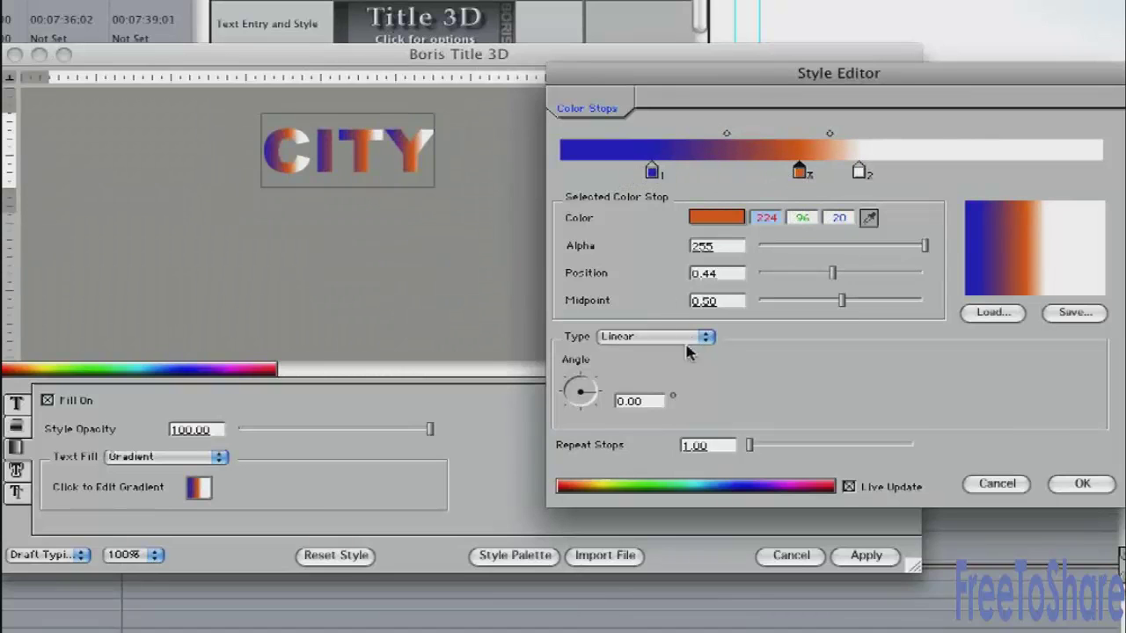
pyautogui.moveTo(598, 400); pyautogui.dragTo(595, 404)
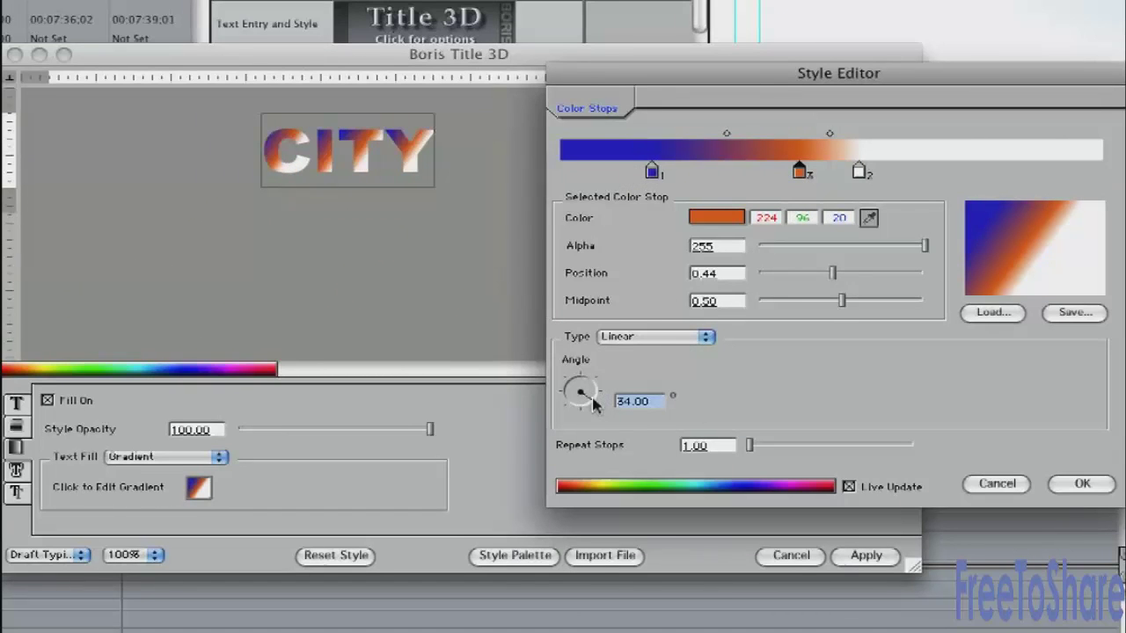
pyautogui.click(1081, 483)
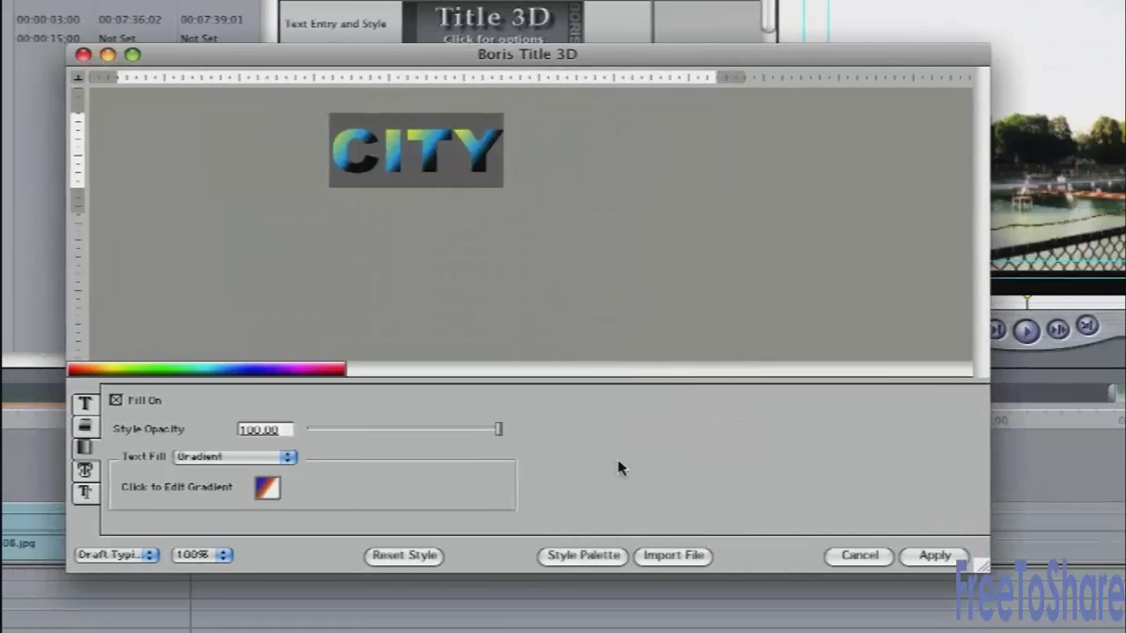
# Step: Switch CITY's text fill back to a solid dark-red colour
pyautogui.click(275, 458)
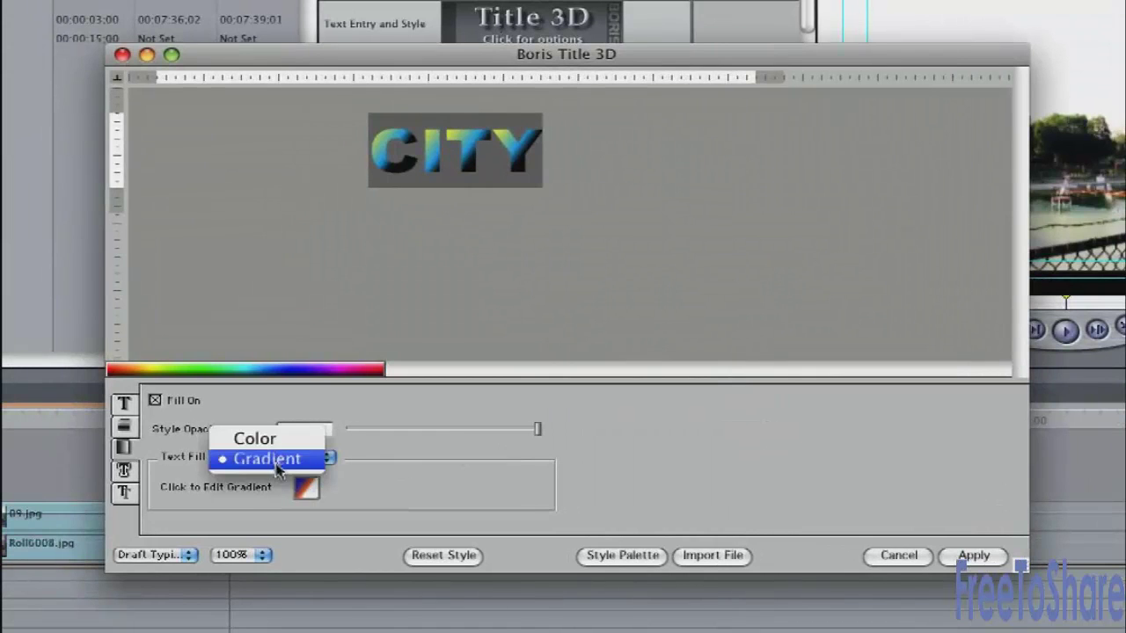
pyautogui.click(279, 437)
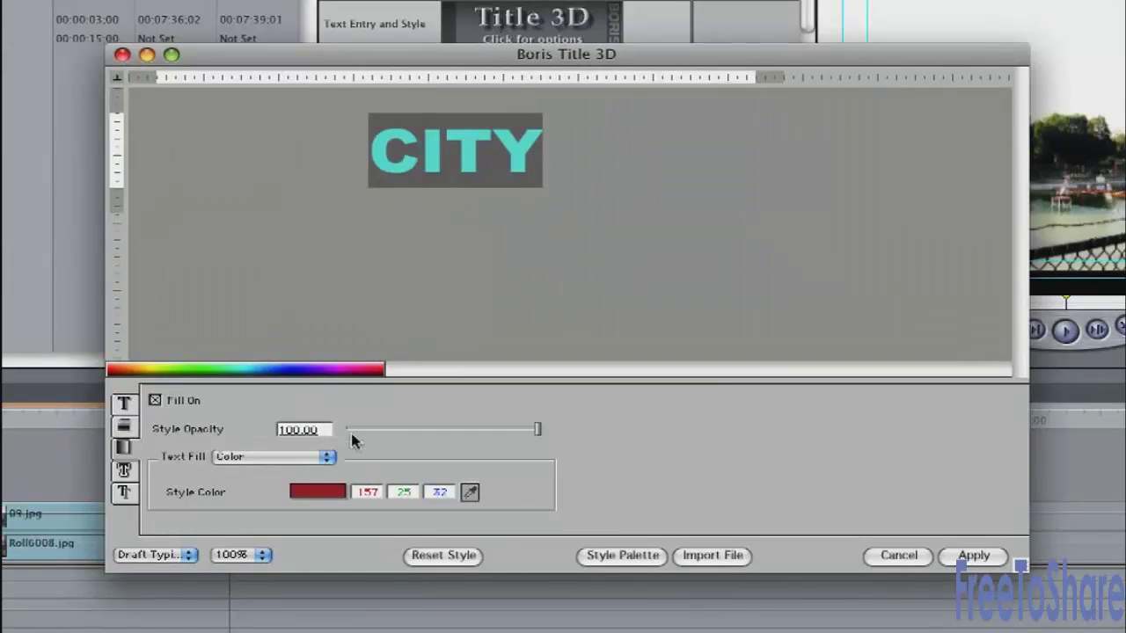
pyautogui.click(450, 353)
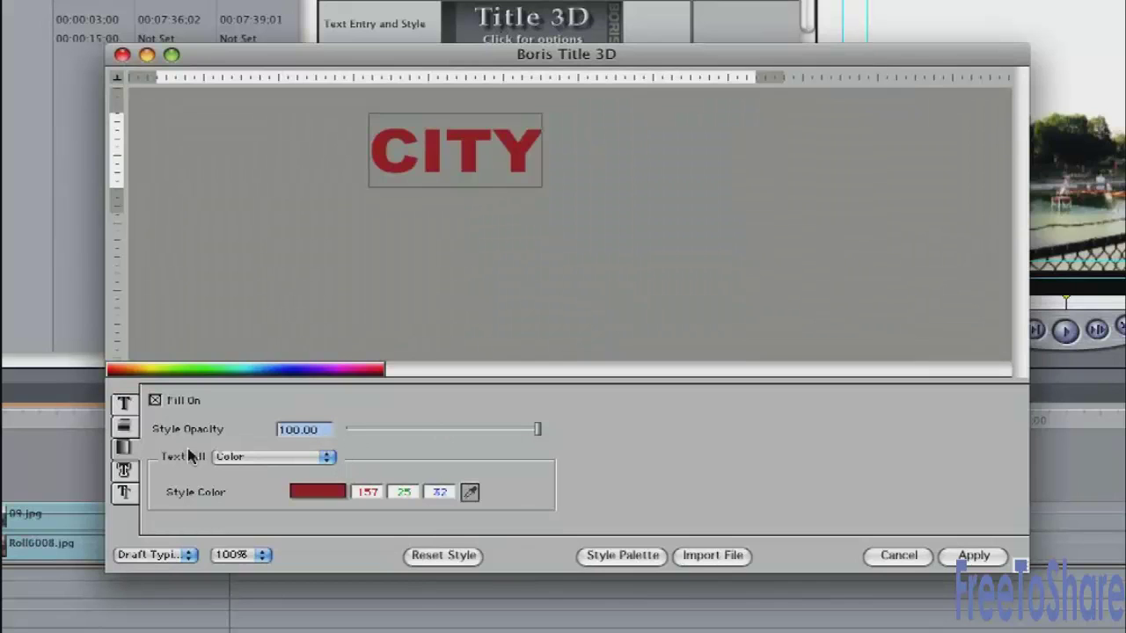
# Step: Give CITY a Bevel edge positioned Outside with width 2.56
pyautogui.click(124, 475)
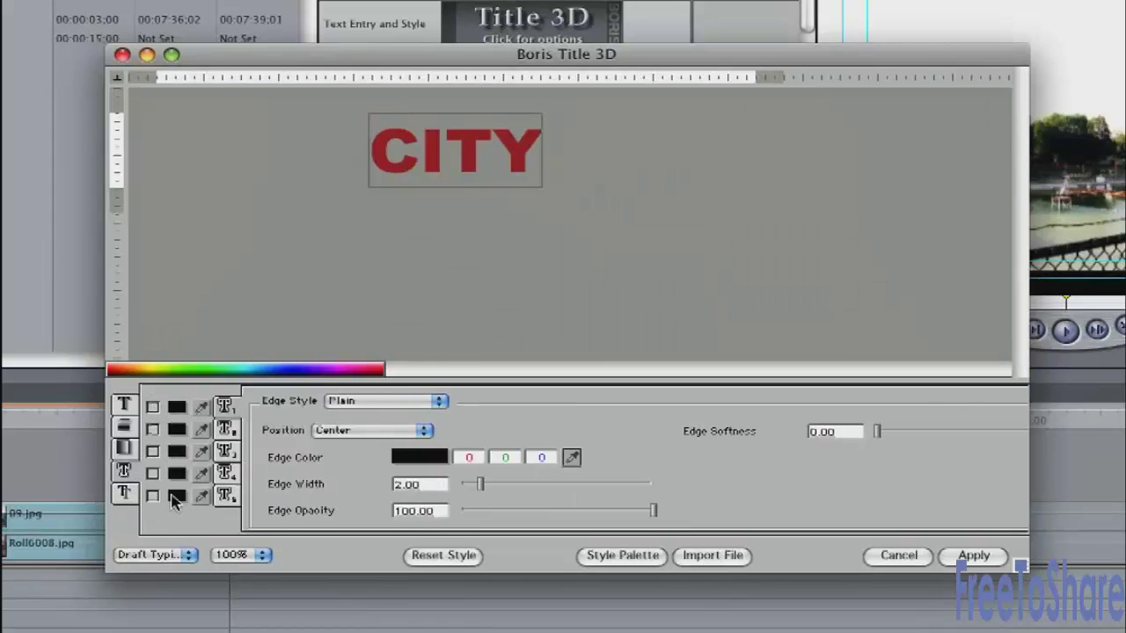
pyautogui.click(152, 408)
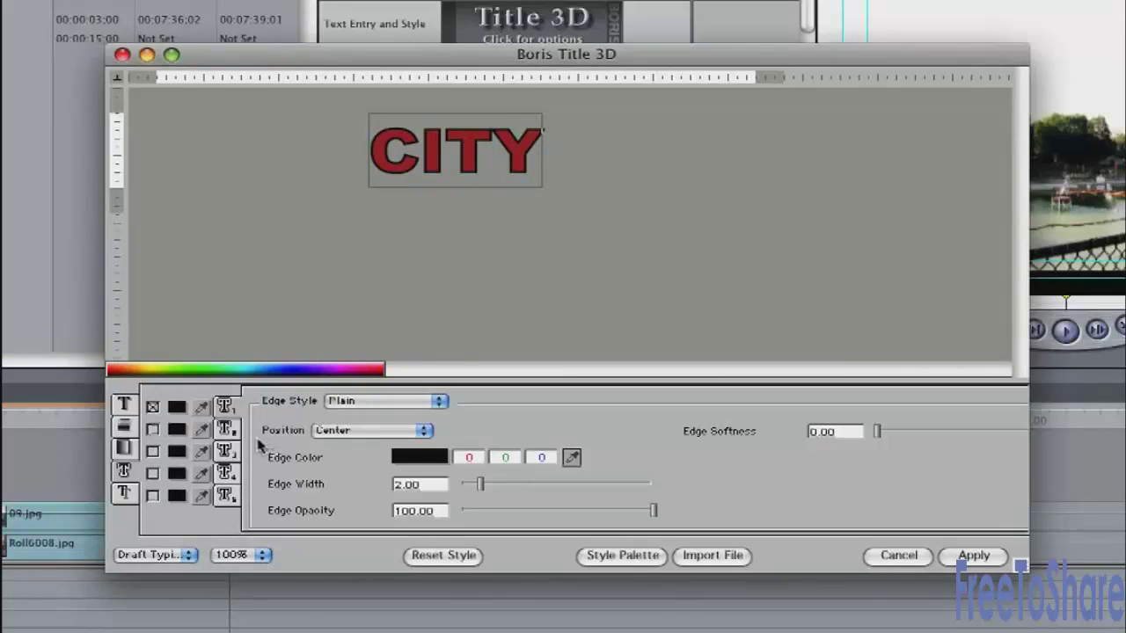
pyautogui.click(361, 435)
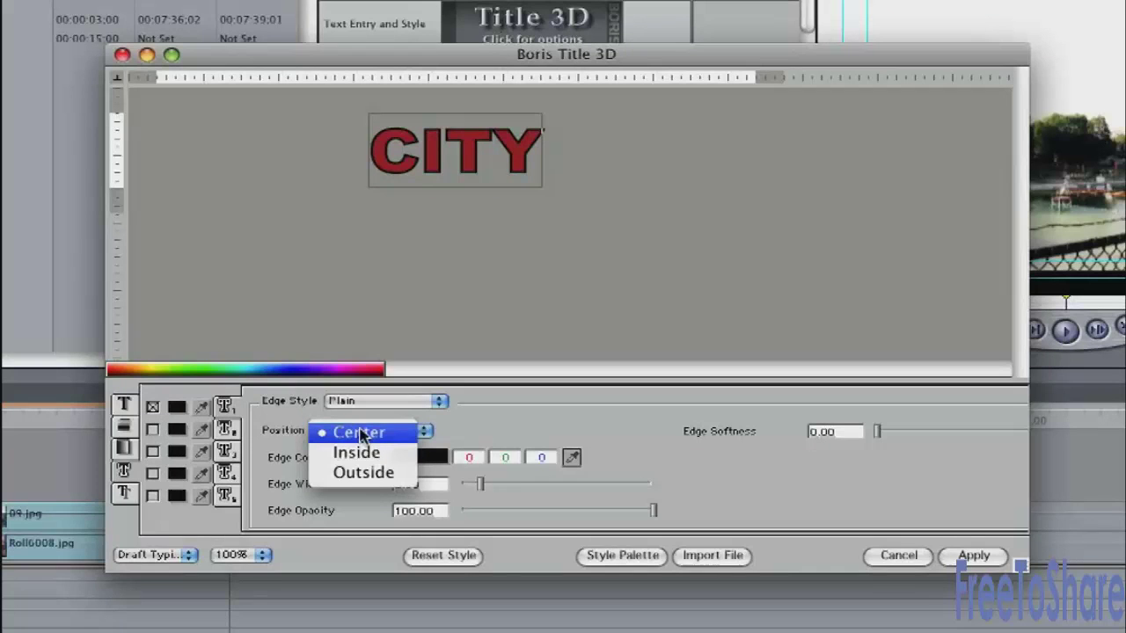
pyautogui.click(363, 473)
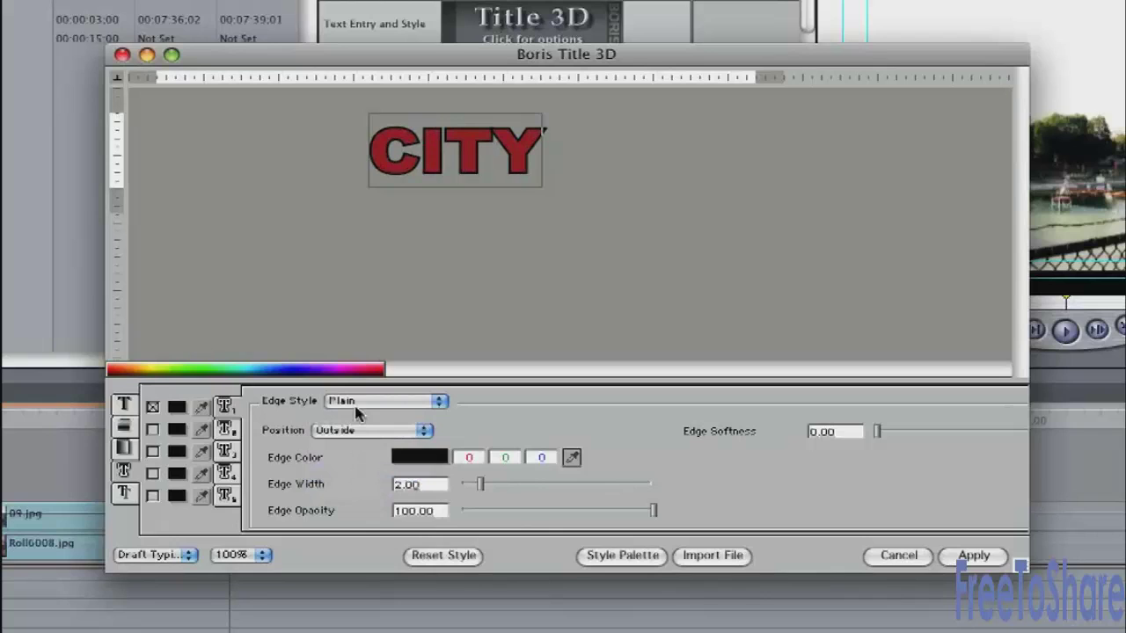
pyautogui.moveTo(482, 488); pyautogui.dragTo(487, 486)
pyautogui.click(382, 402)
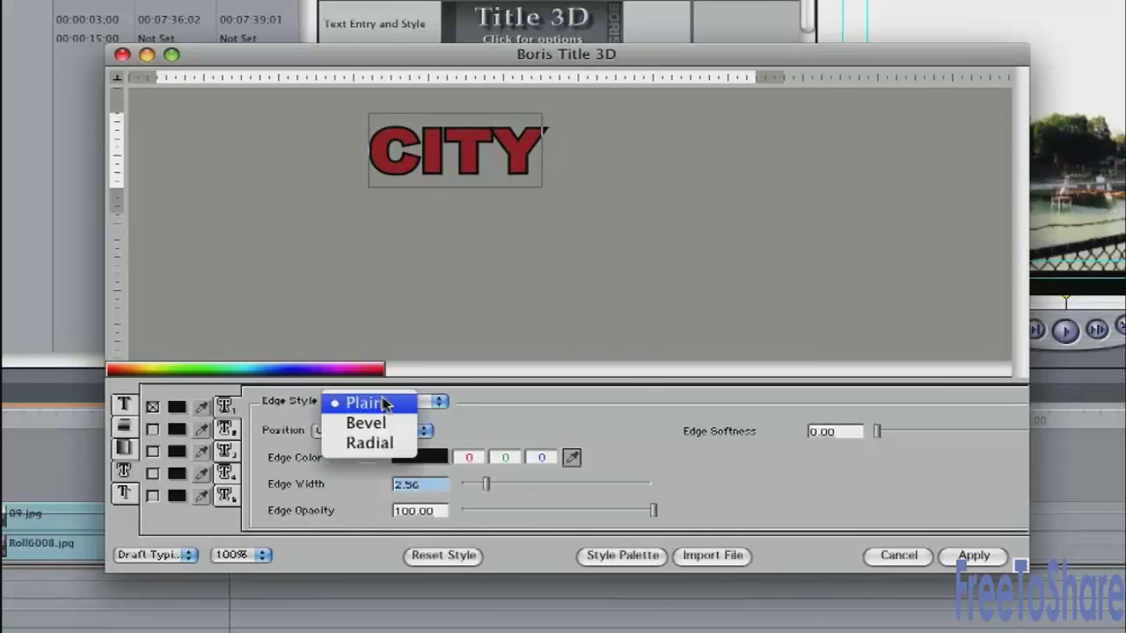
pyautogui.click(382, 422)
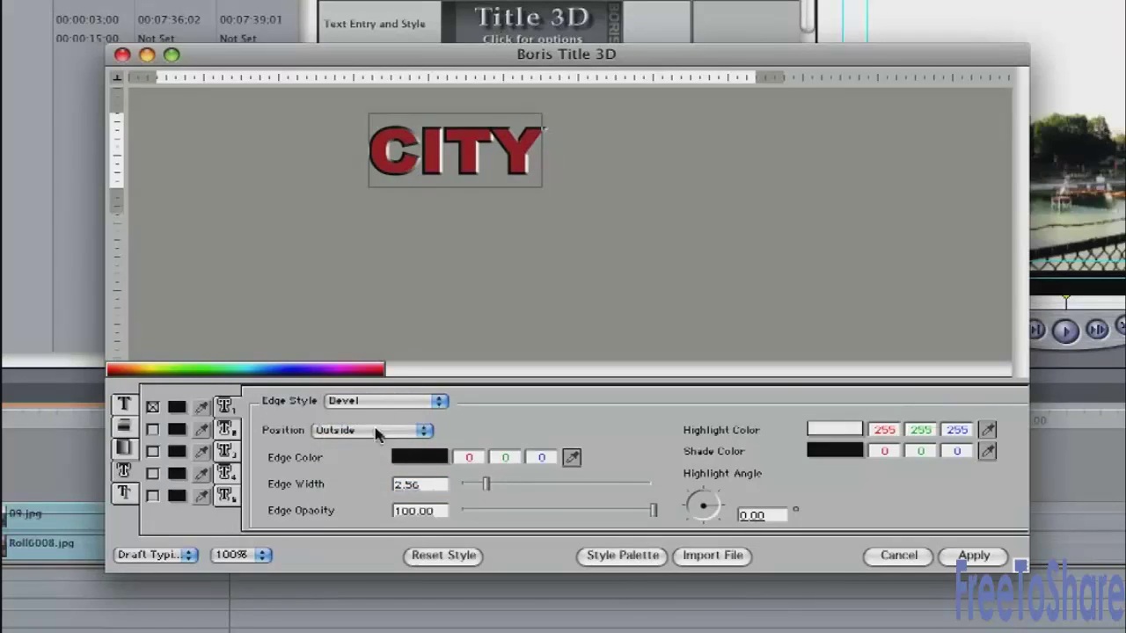
# Step: Give CITY a Drop Shadow at distance 6.40, softness 0.91 and opacity 67.07
pyautogui.click(128, 496)
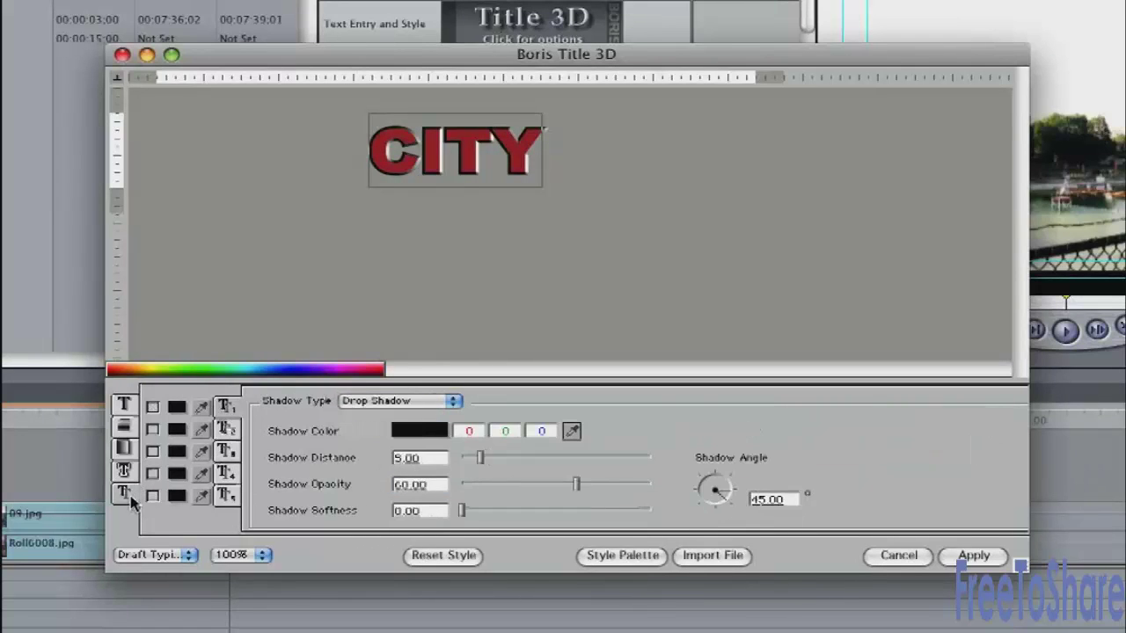
pyautogui.click(152, 406)
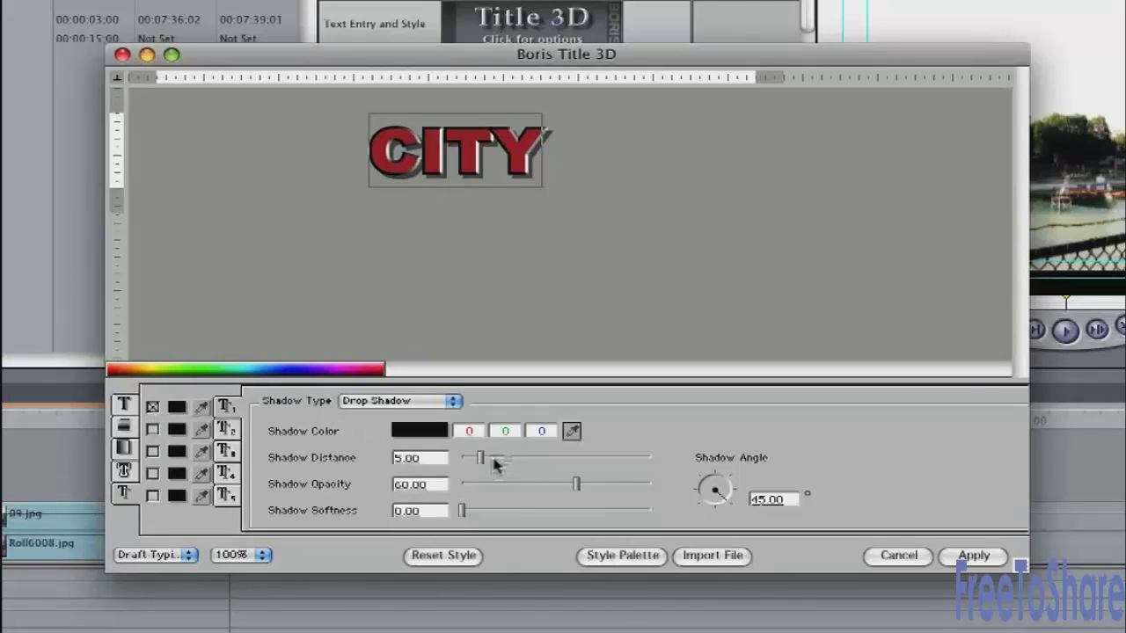
pyautogui.moveTo(480, 460); pyautogui.dragTo(486, 459)
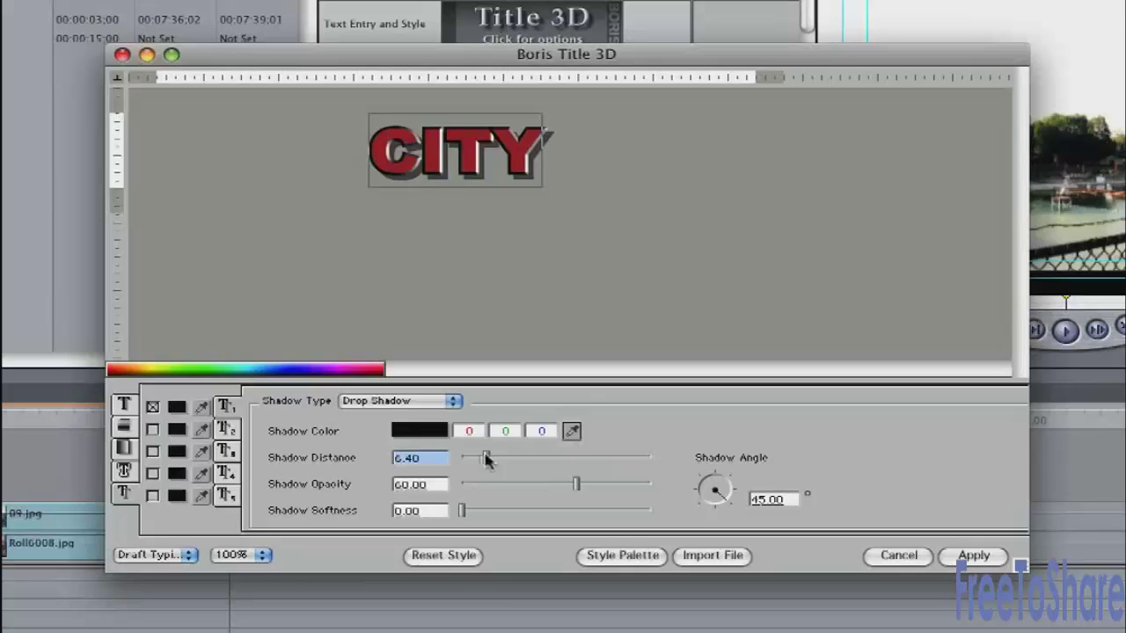
pyautogui.click(384, 402)
pyautogui.click(383, 423)
pyautogui.click(387, 402)
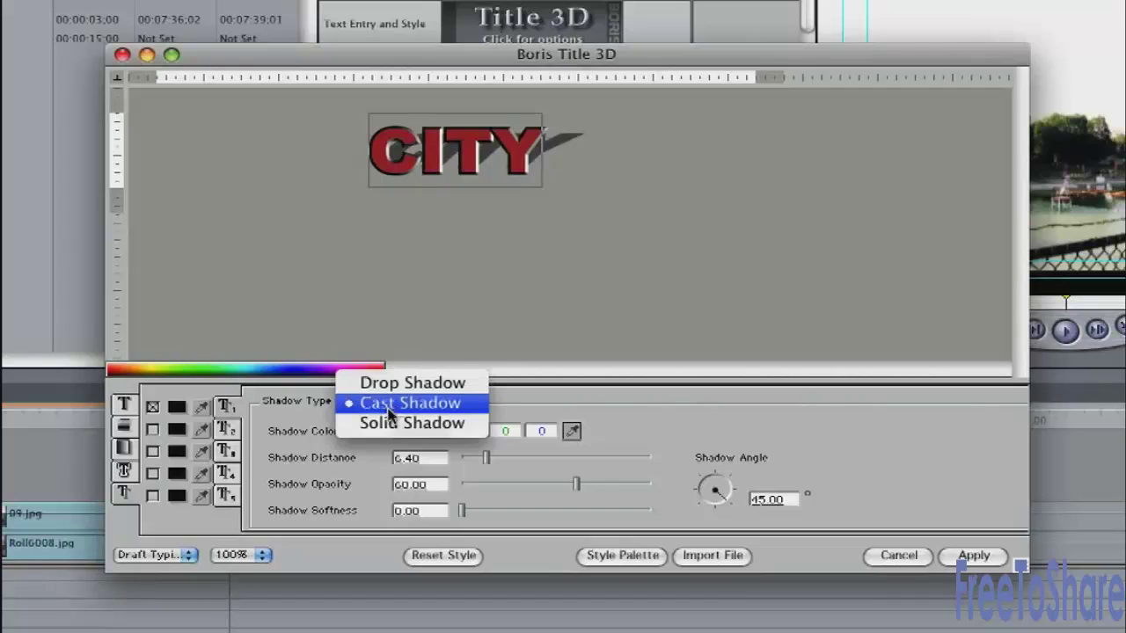
pyautogui.click(389, 423)
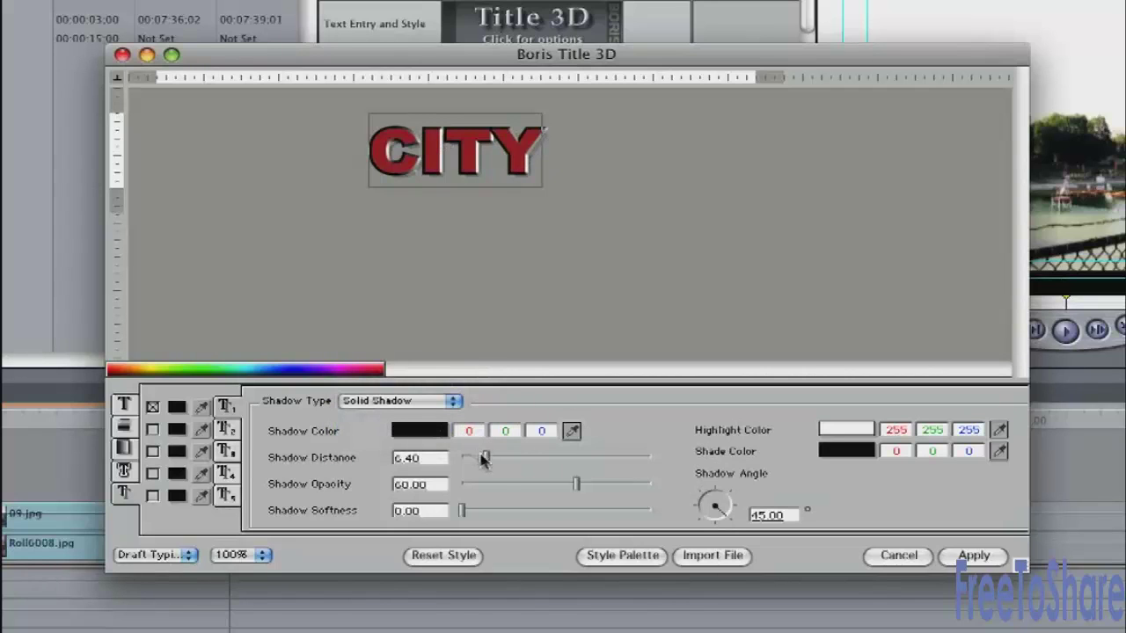
pyautogui.click(422, 401)
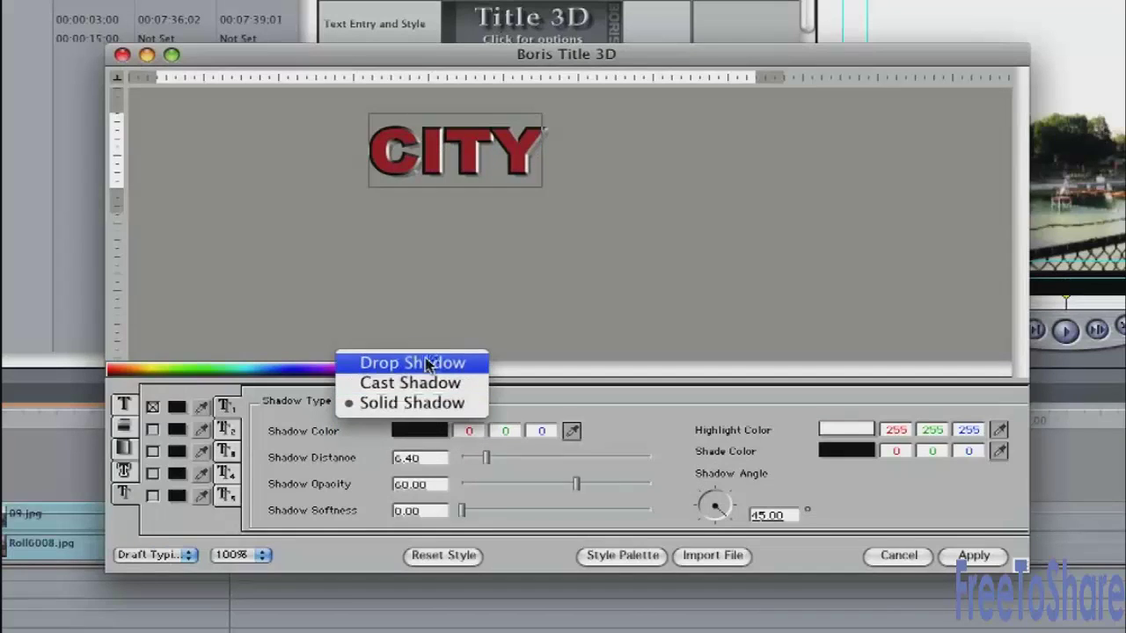
pyautogui.click(418, 370)
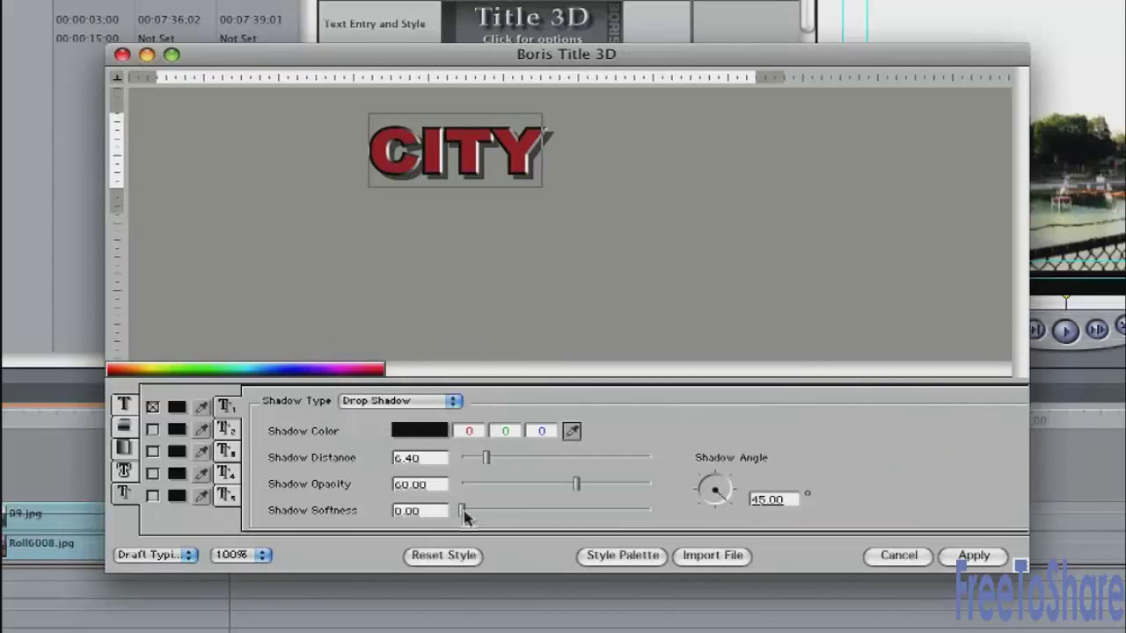
pyautogui.moveTo(462, 513)
pyautogui.mouseDown()
pyautogui.moveTo(480, 517)
pyautogui.moveTo(468, 513)
pyautogui.mouseUp()
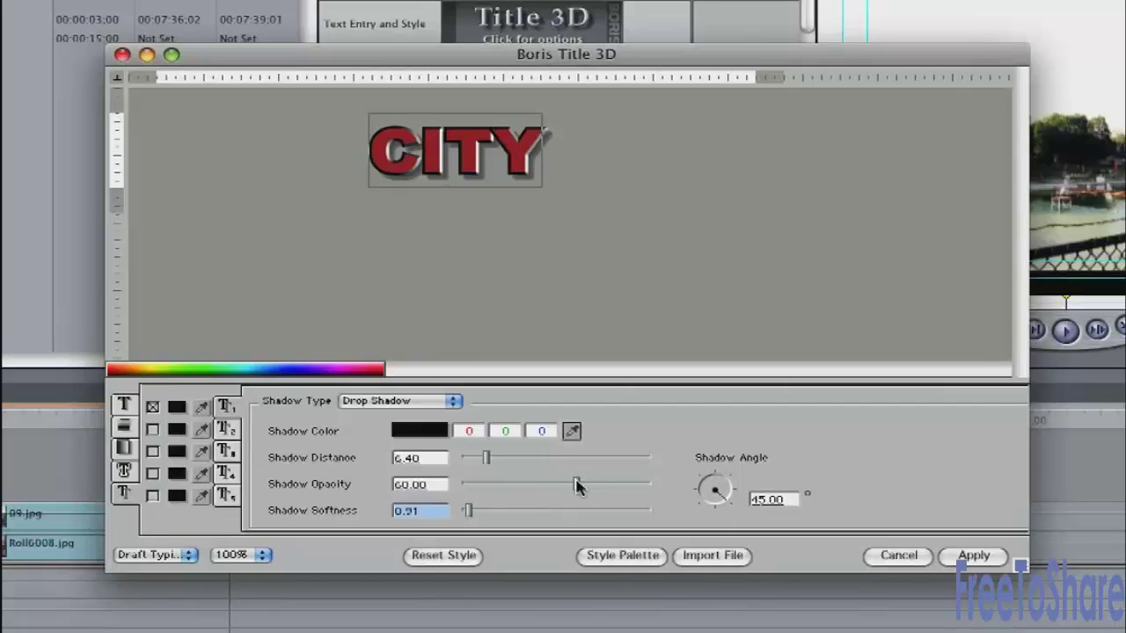
pyautogui.moveTo(573, 485); pyautogui.dragTo(593, 483)
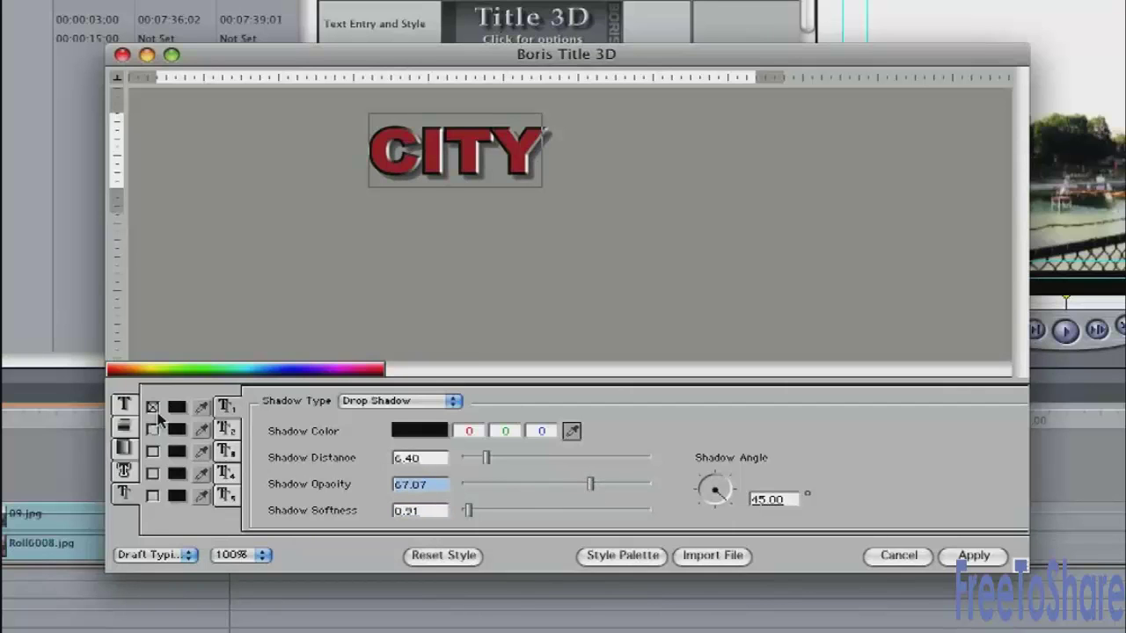
# Step: Apply the Title 3D settings and superimpose the CITY title on track V2 over the lake shot
pyautogui.click(972, 555)
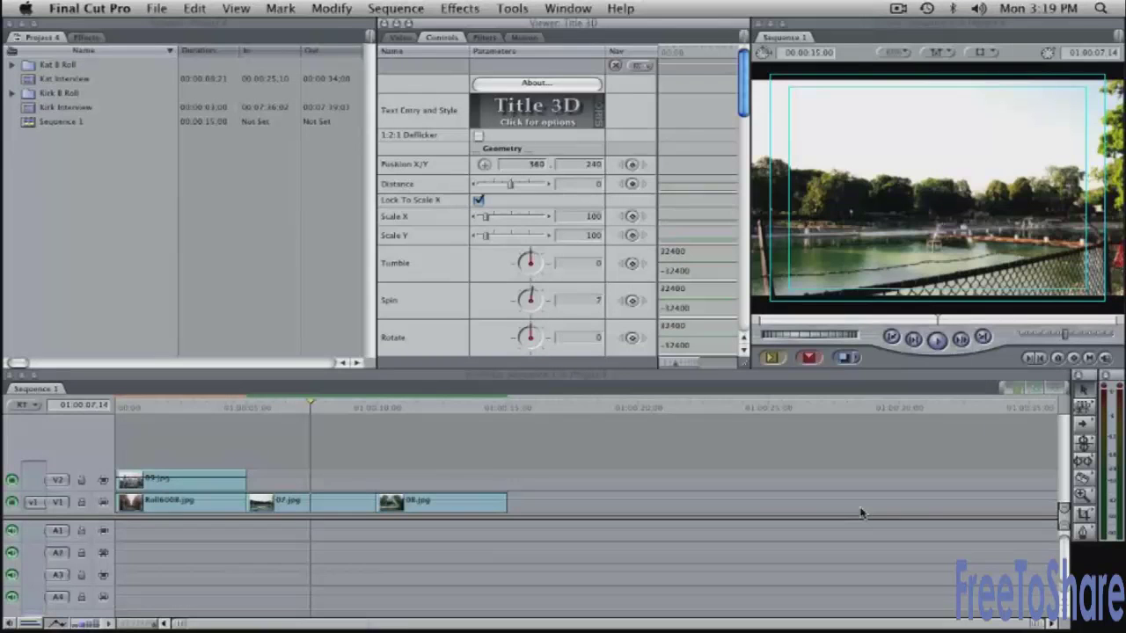
pyautogui.click(400, 38)
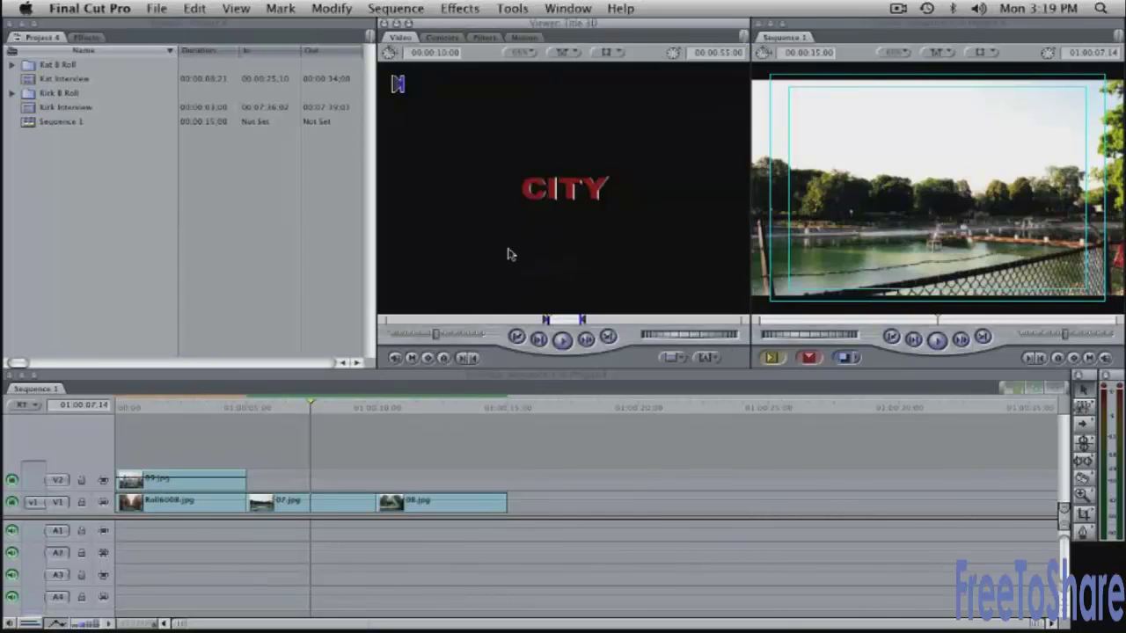
pyautogui.press('F12')
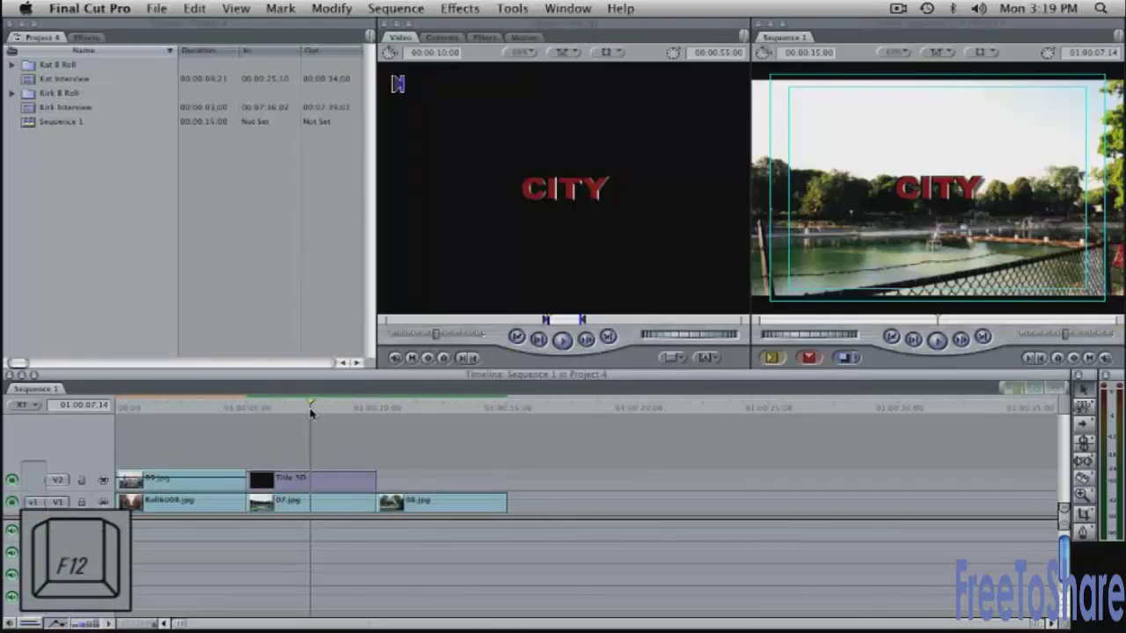
pyautogui.moveTo(309, 413); pyautogui.dragTo(308, 412)
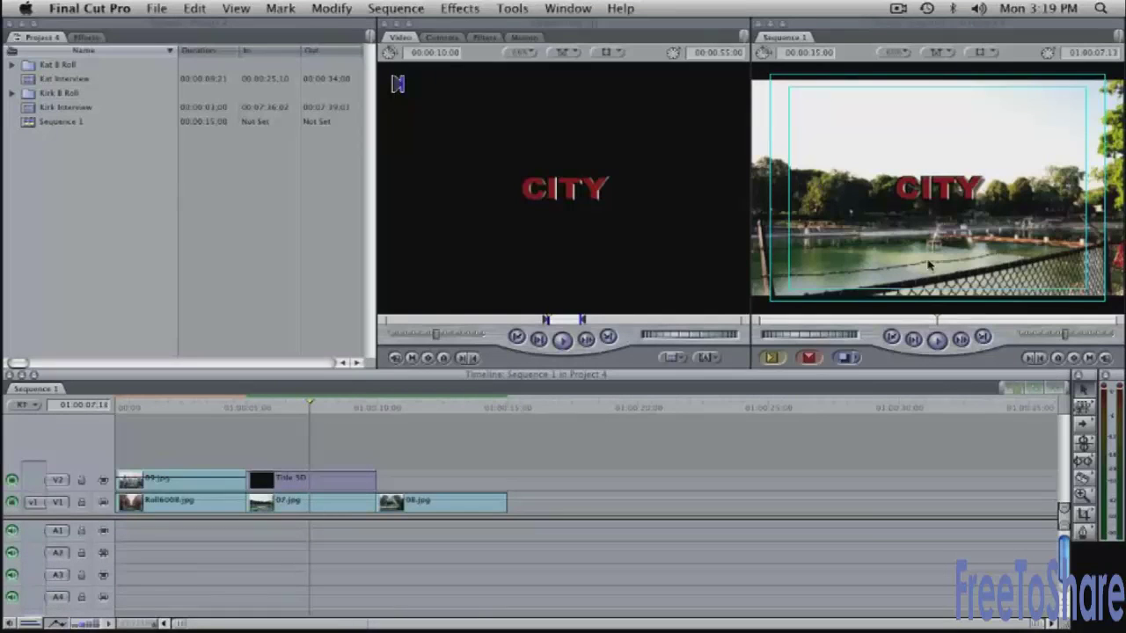
# Step: Unlock uniform scaling and stretch CITY to Scale X 260 and Scale Y 395
pyautogui.doubleClick(328, 487)
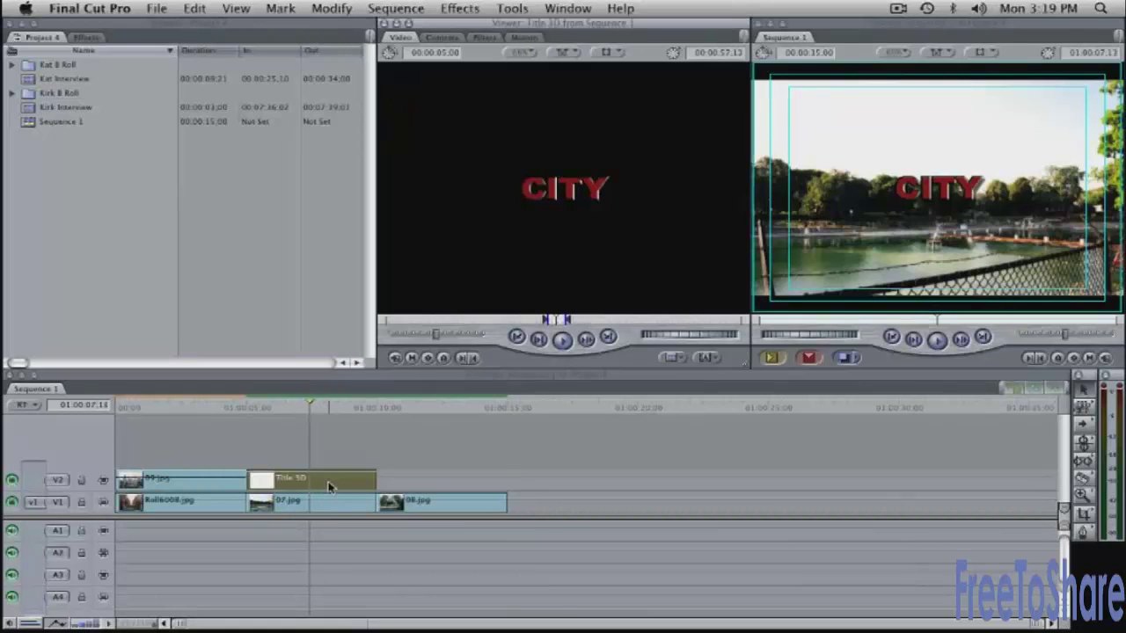
pyautogui.click(442, 38)
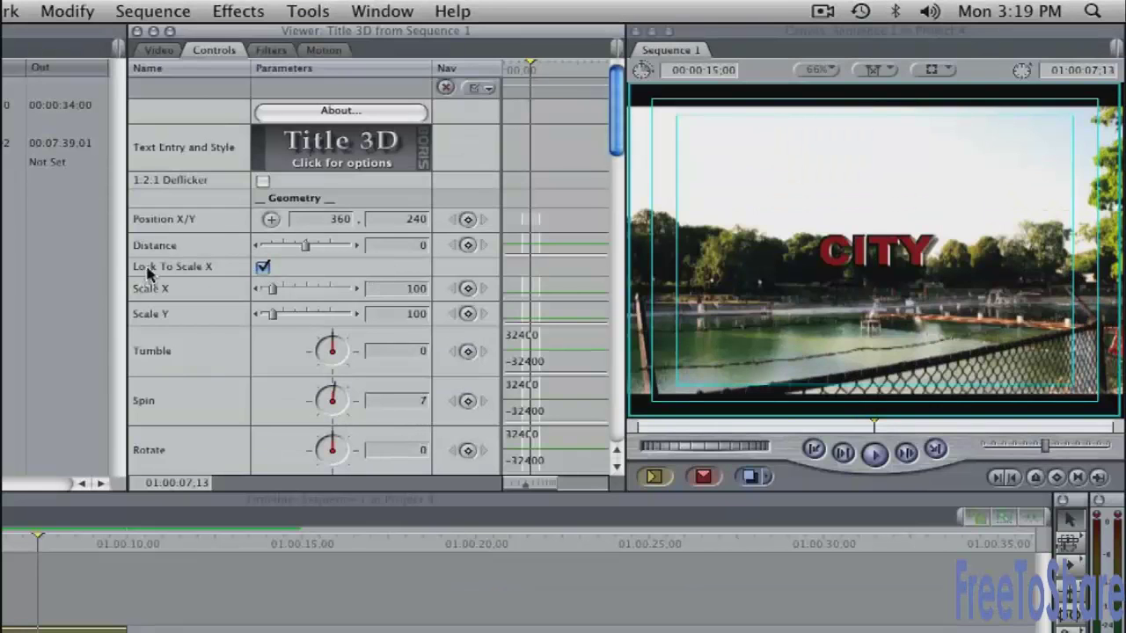
pyautogui.click(262, 267)
pyautogui.moveTo(272, 288)
pyautogui.mouseDown()
pyautogui.moveTo(287, 291)
pyautogui.moveTo(283, 314)
pyautogui.moveTo(305, 317)
pyautogui.moveTo(291, 291)
pyautogui.mouseUp()
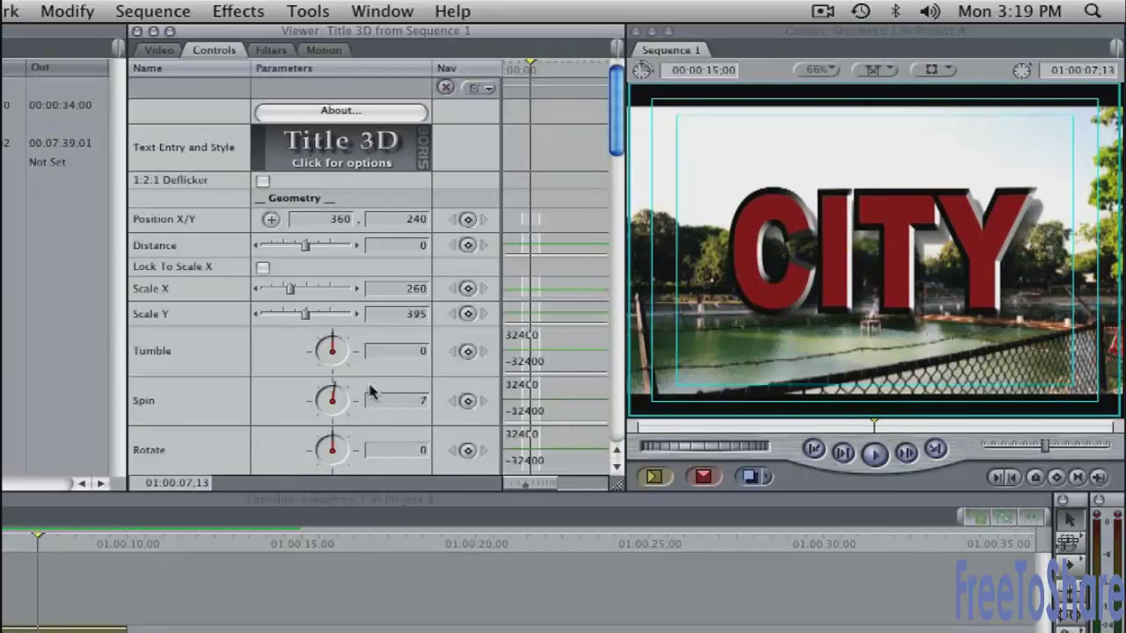
# Step: Reopen Boris Title 3D, select CITY and raise its tracking to 11.71
pyautogui.click(341, 154)
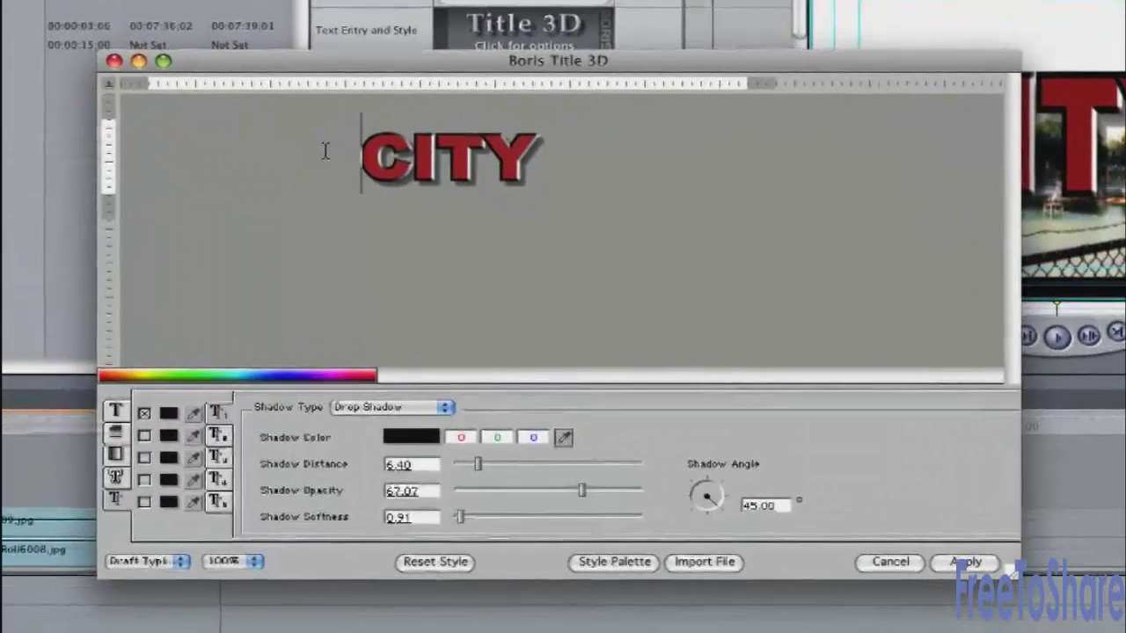
pyautogui.moveTo(143, 268); pyautogui.dragTo(306, 282)
pyautogui.moveTo(489, 166); pyautogui.dragTo(585, 168)
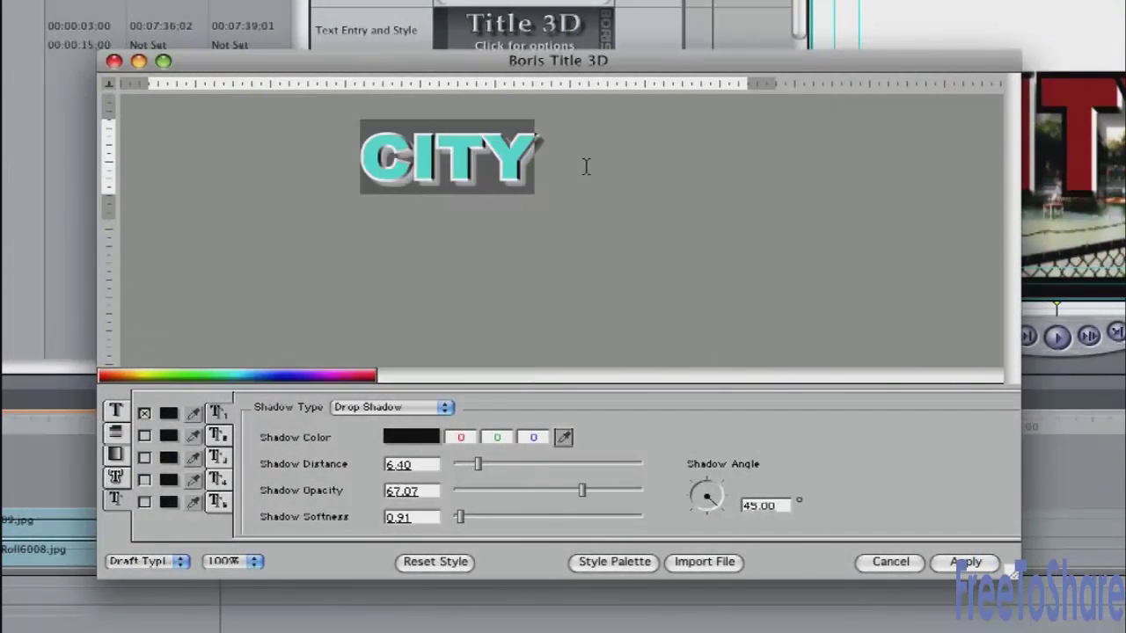
pyautogui.click(121, 411)
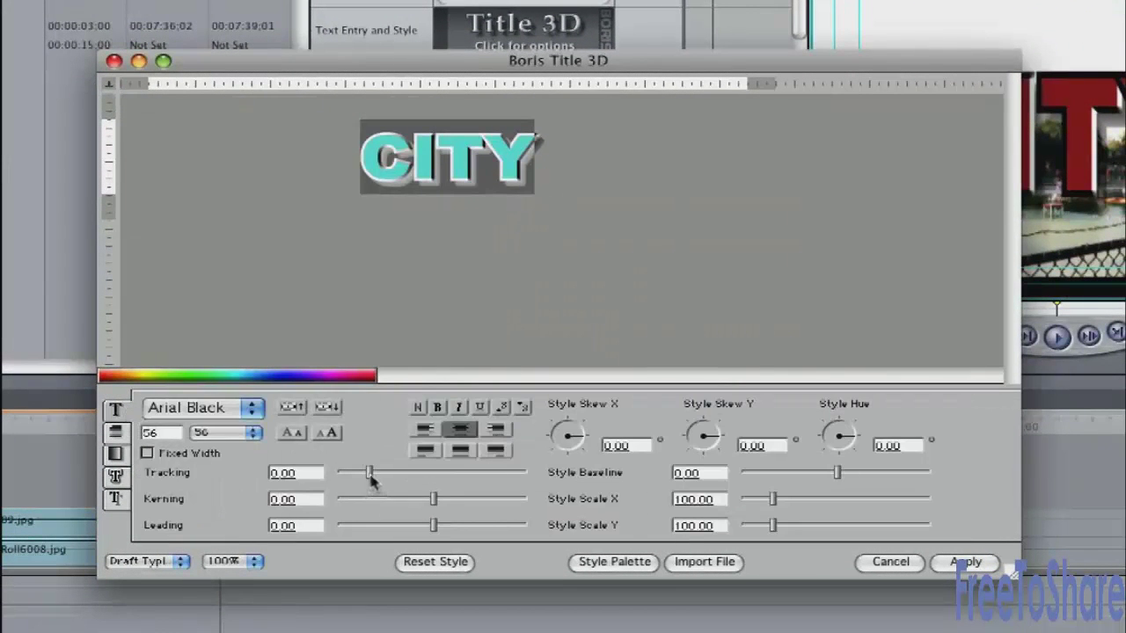
pyautogui.moveTo(371, 477); pyautogui.dragTo(384, 478)
# Step: Tighten kerning between I–T and C–I (to -6.72), then apply the changes
pyautogui.click(430, 163)
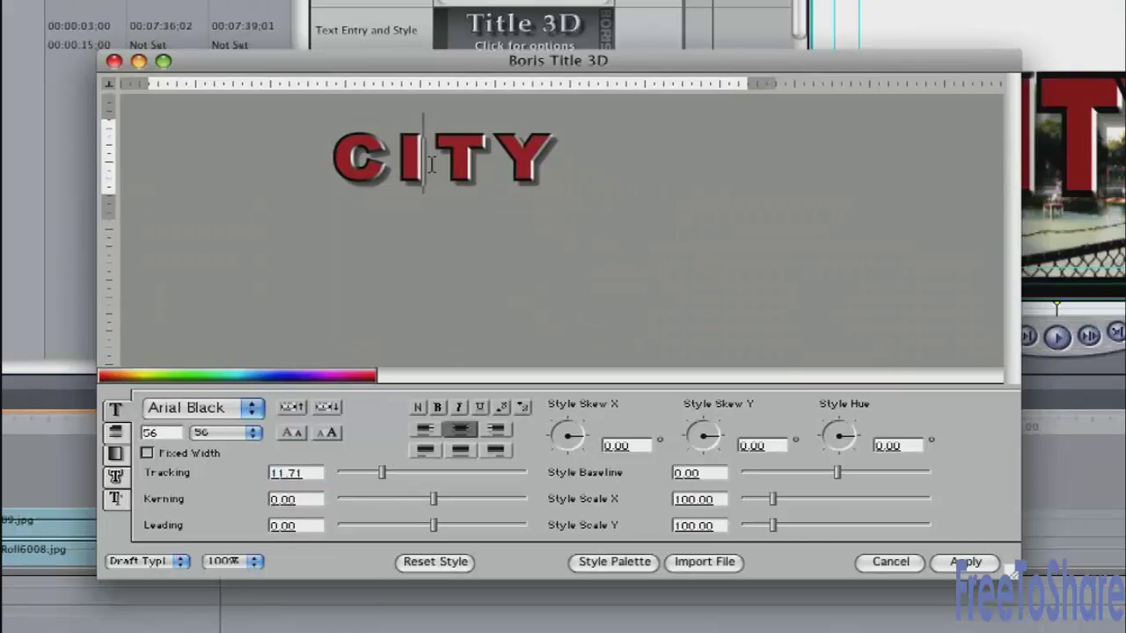
pyautogui.click(432, 500)
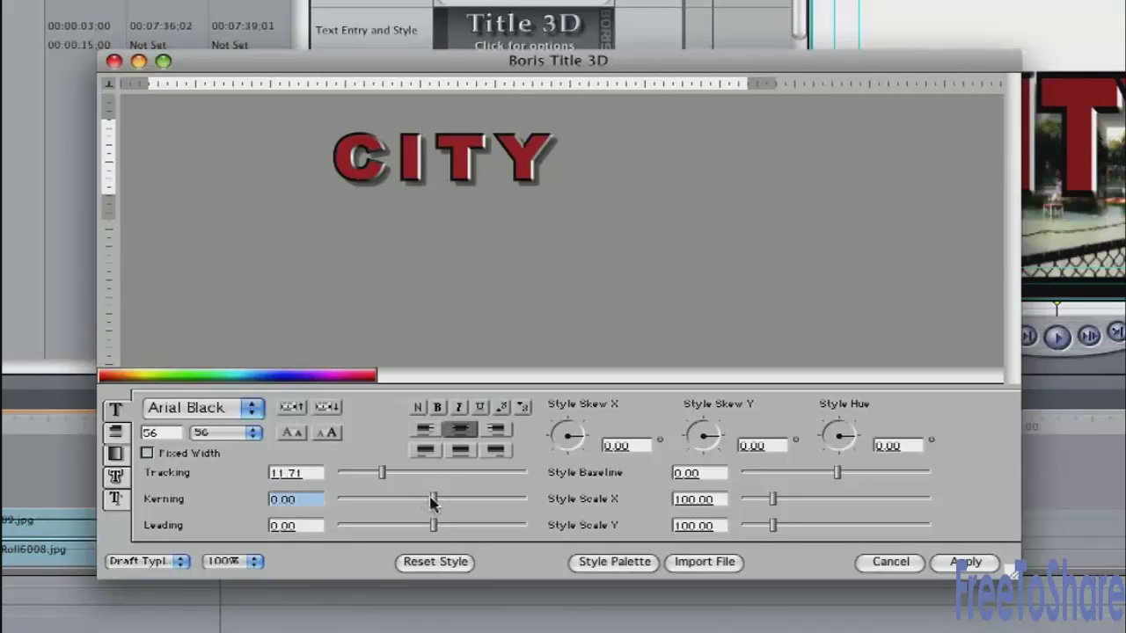
pyautogui.moveTo(430, 501); pyautogui.dragTo(428, 499)
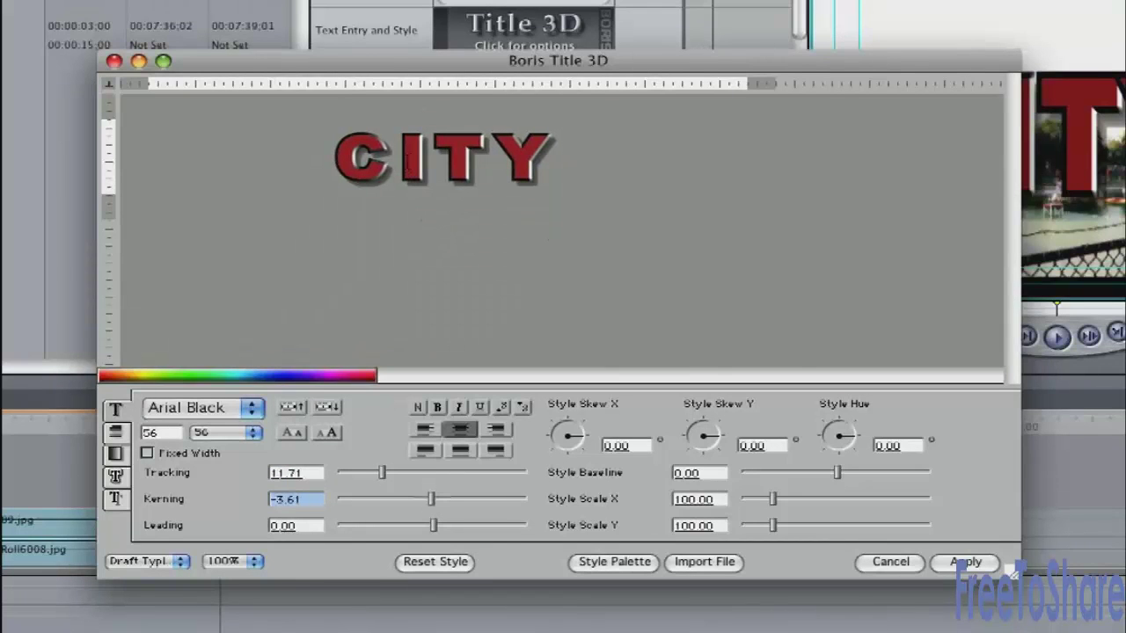
pyautogui.click(400, 161)
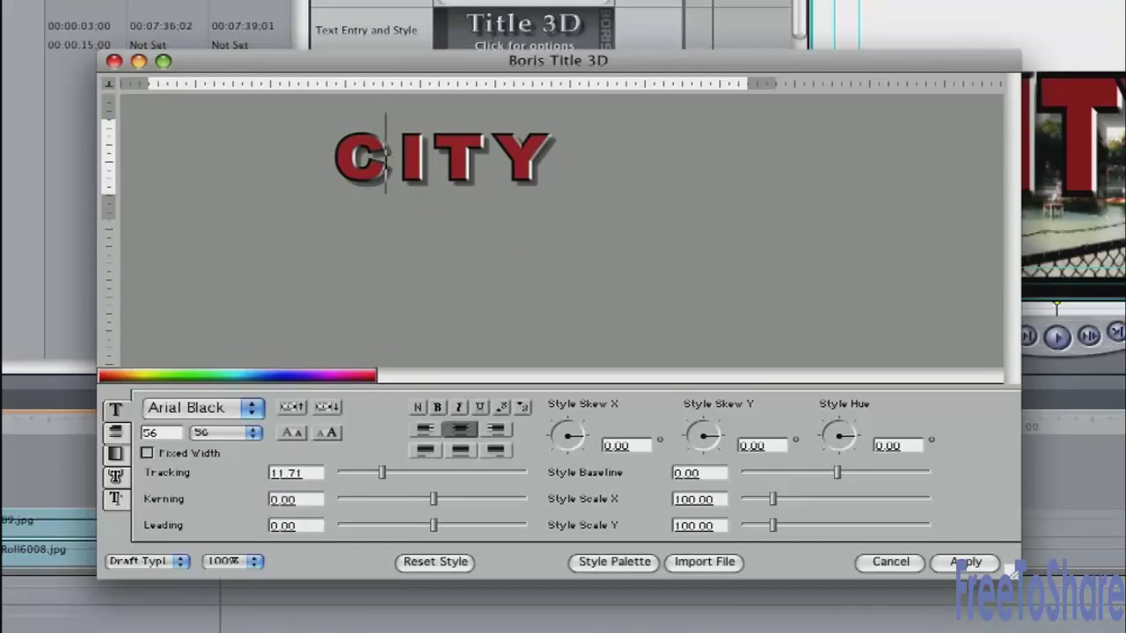
pyautogui.moveTo(430, 502); pyautogui.dragTo(427, 501)
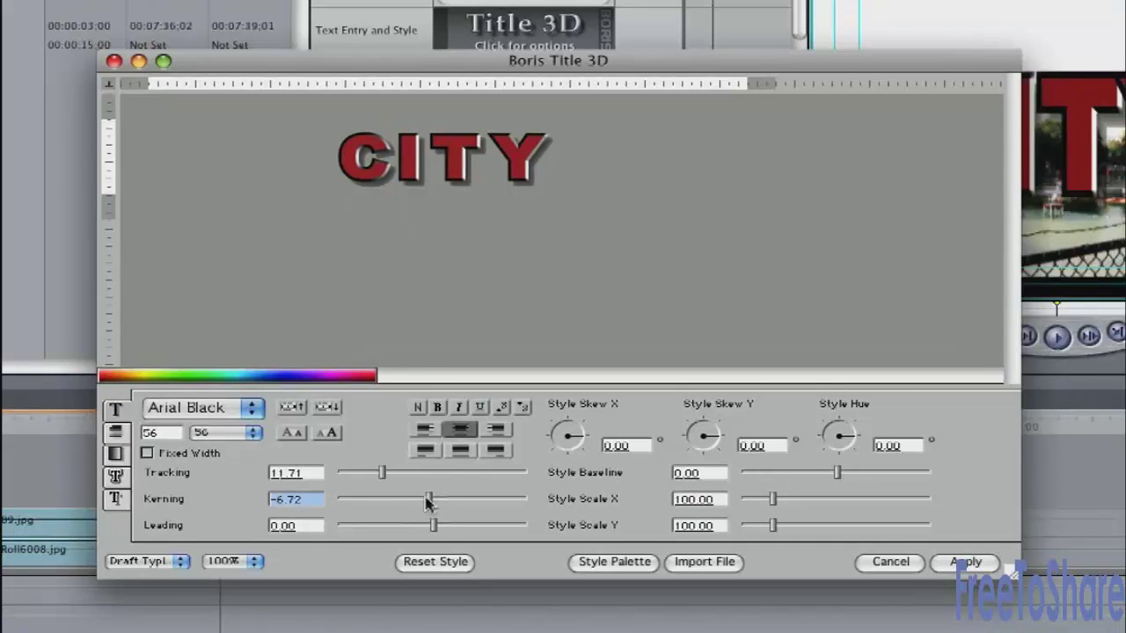
pyautogui.click(968, 561)
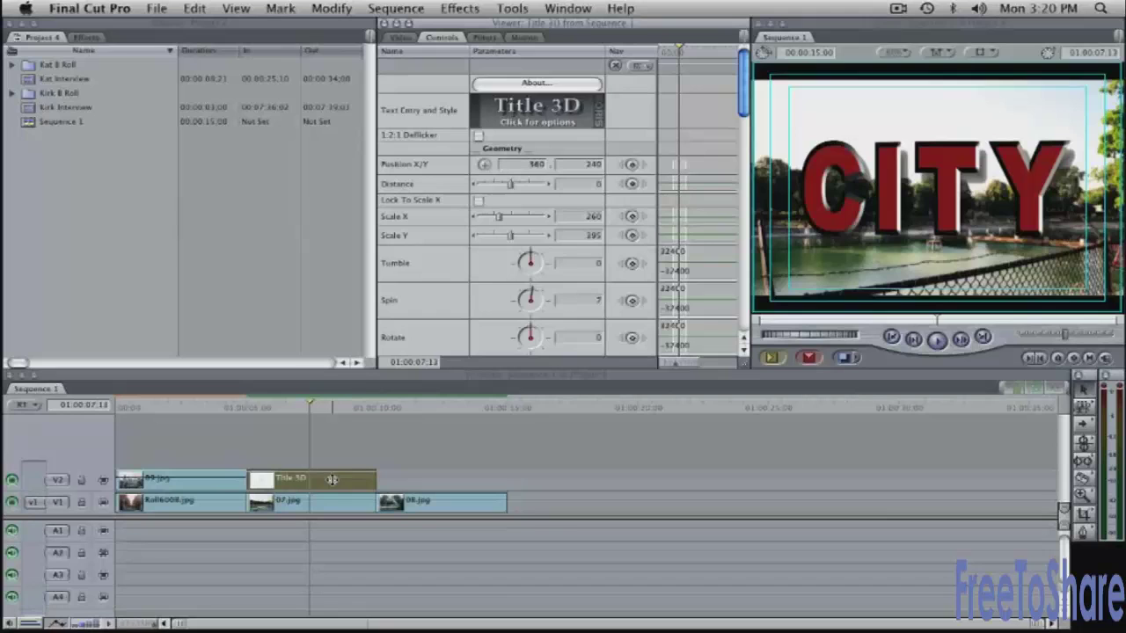
# Step: Set the CITY title's composite mode to Multiply
pyautogui.click(331, 9)
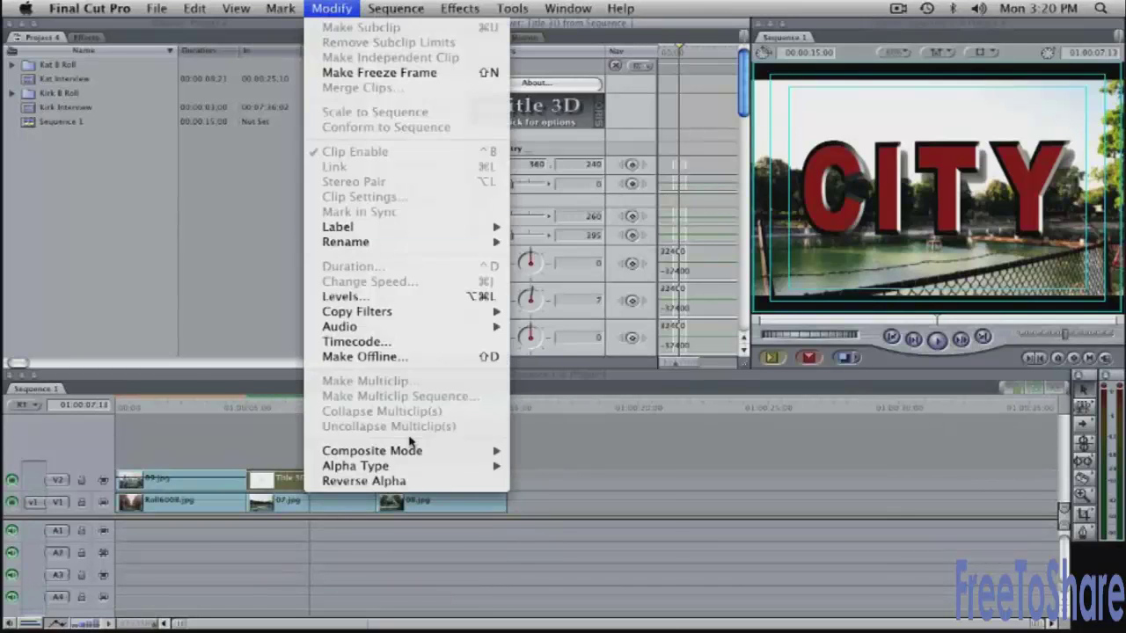
pyautogui.moveTo(417, 452)
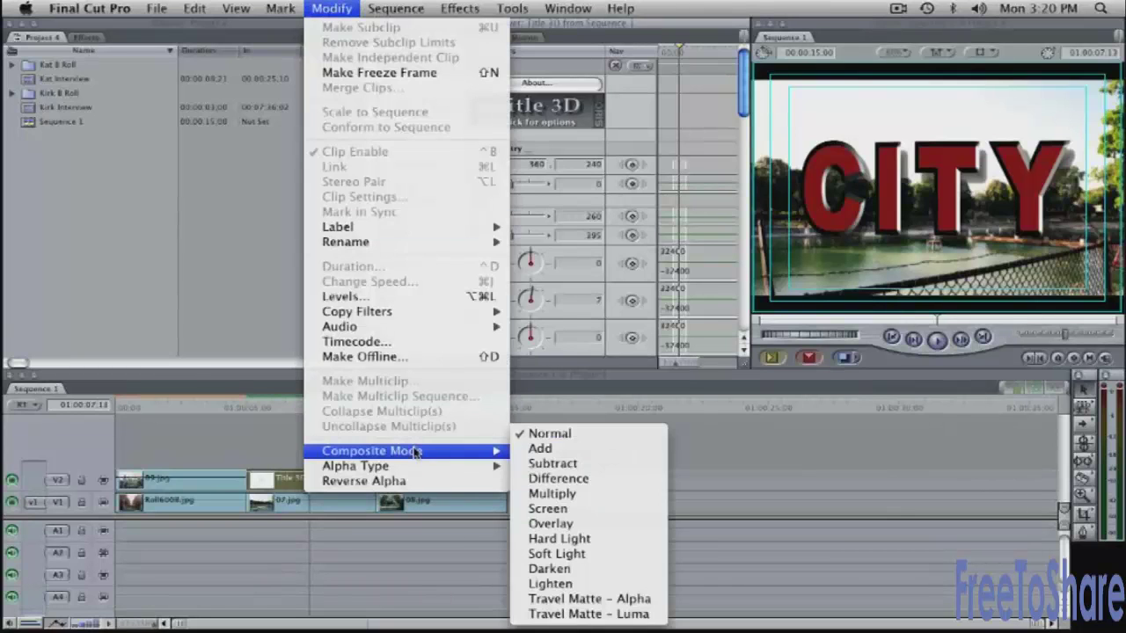
pyautogui.click(619, 498)
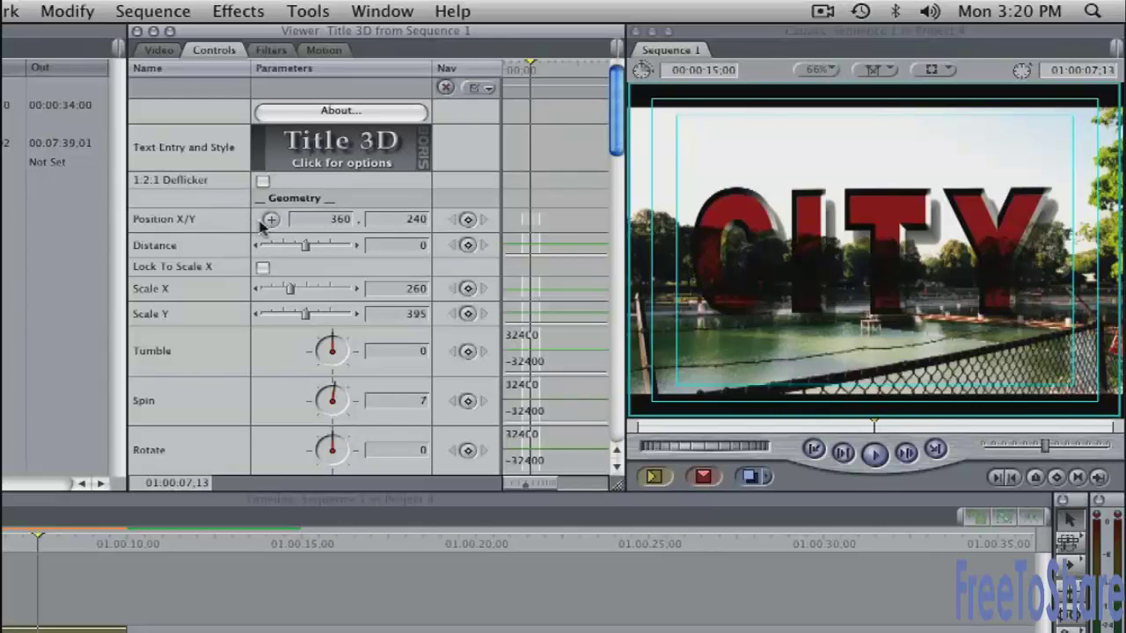
# Step: Move the CITY title higher in the frame to position 371.89, 158.49
pyautogui.click(272, 221)
pyautogui.click(893, 164)
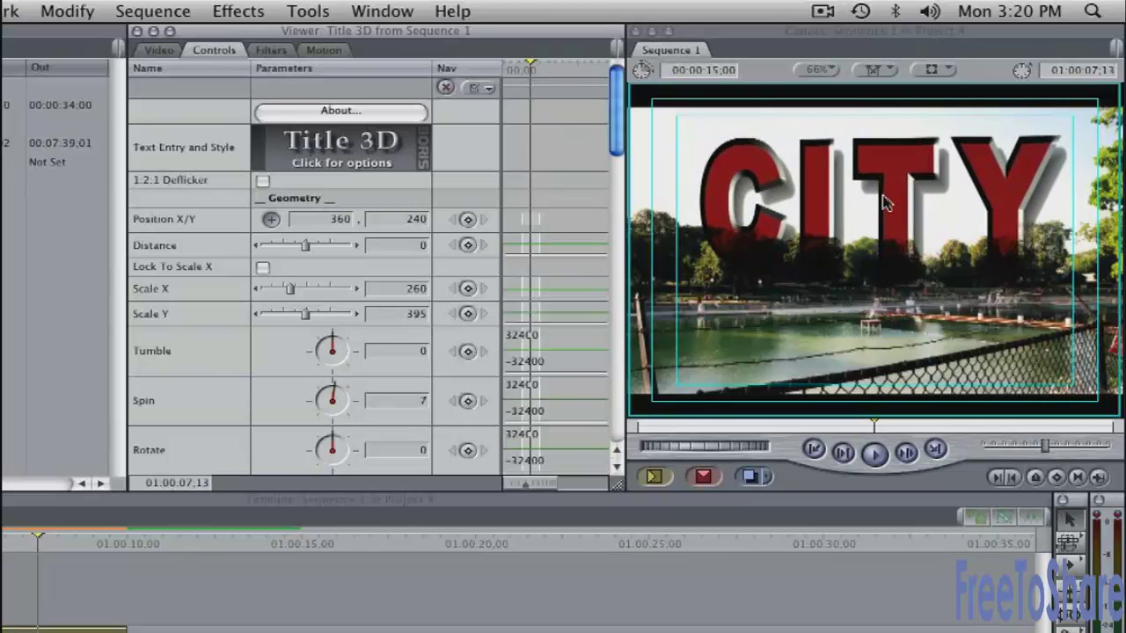
pyautogui.click(883, 201)
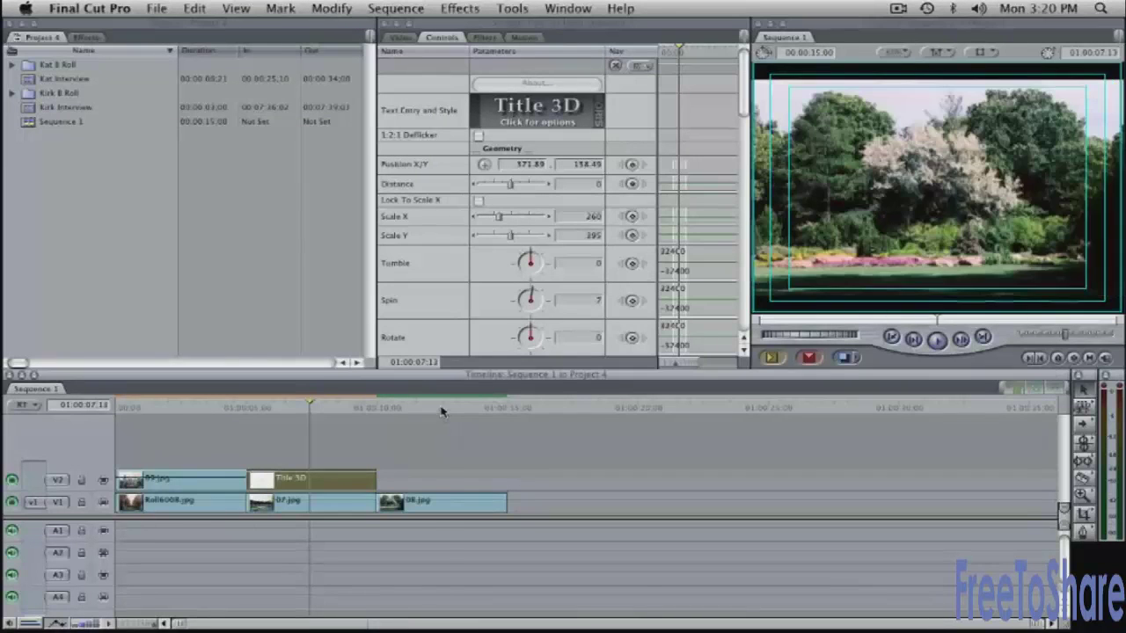
# Step: Go to the trees shot at 01:00:12:14 and create a new Title 3D generator
pyautogui.click(442, 409)
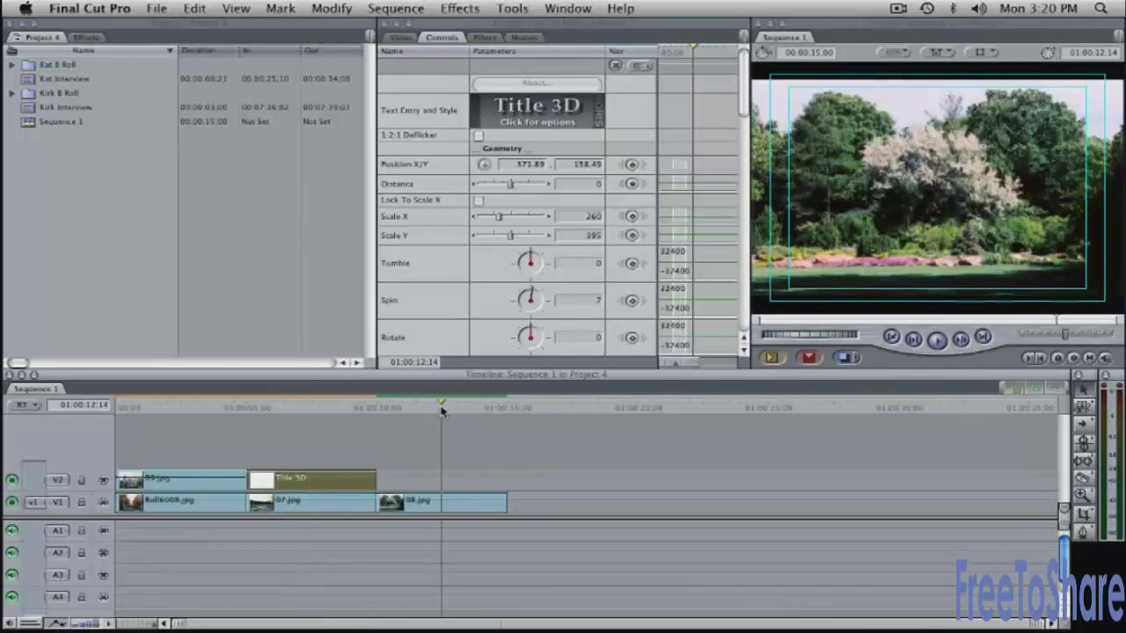
pyautogui.click(402, 39)
pyautogui.click(704, 357)
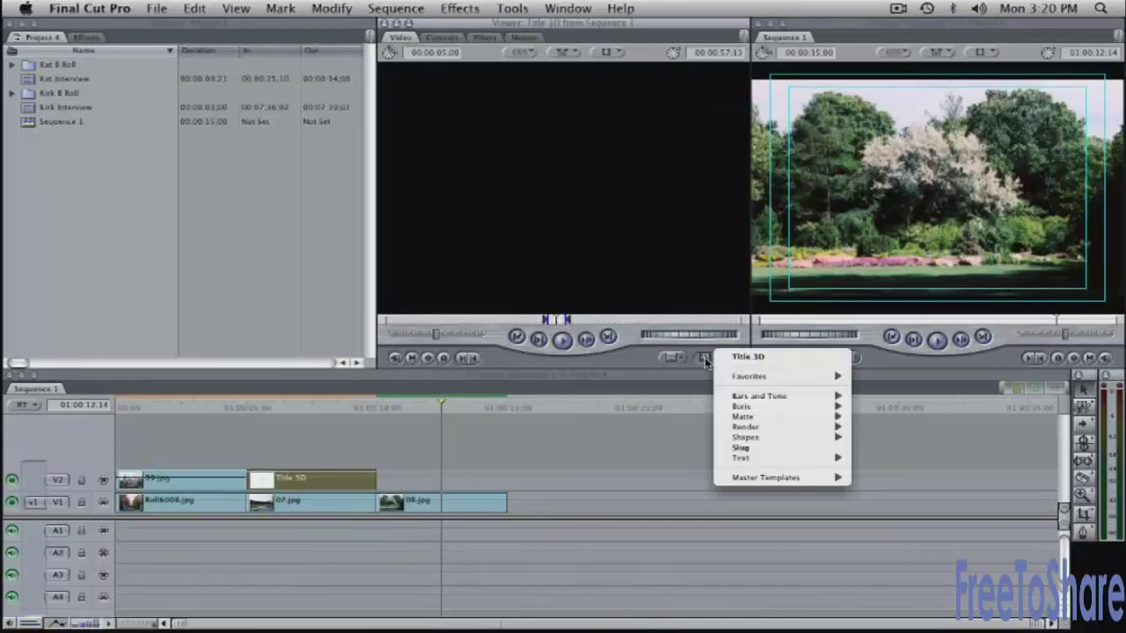
pyautogui.click(763, 359)
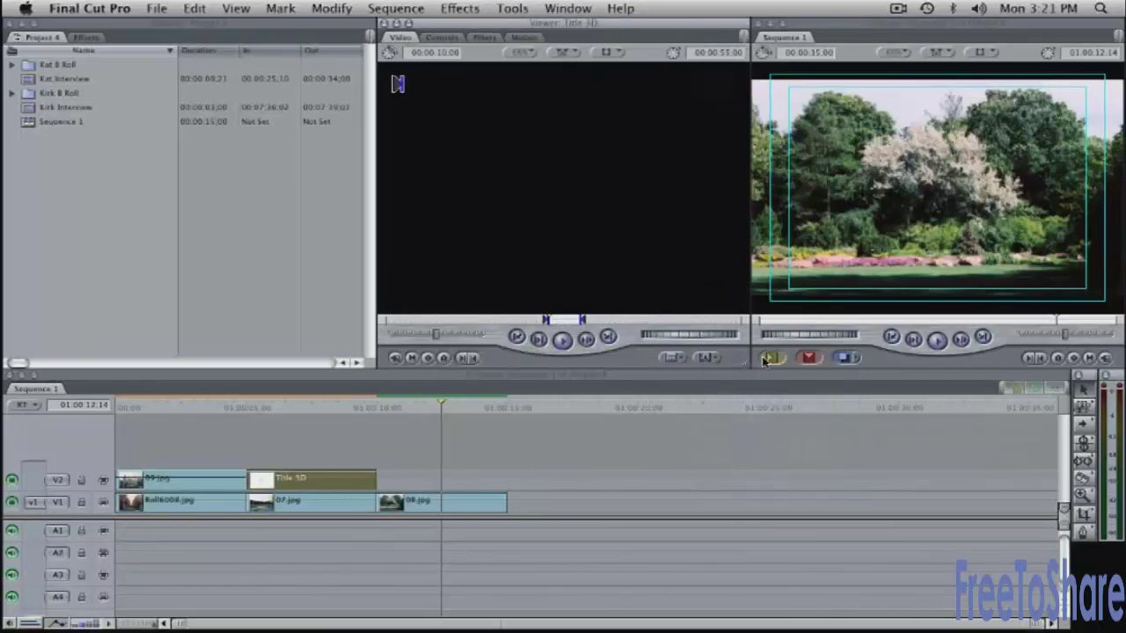
pyautogui.click(444, 38)
# Step: Enter TREES, reset it to plain white Arial Black, set size 96, and apply
pyautogui.click(540, 119)
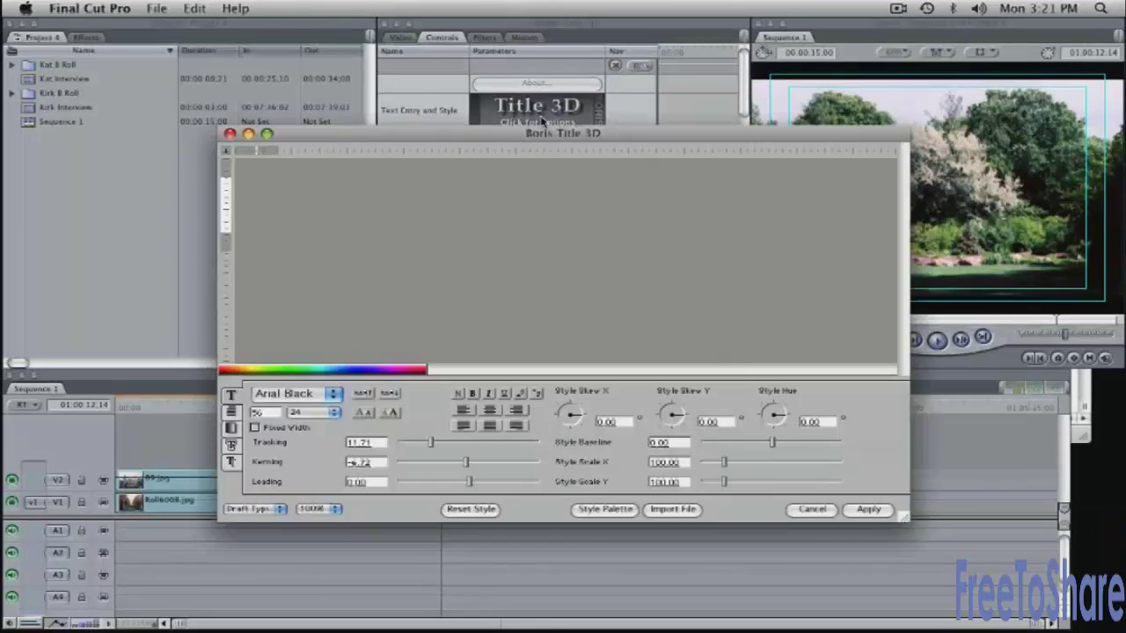
pyautogui.click(342, 211)
pyautogui.write('TREES')
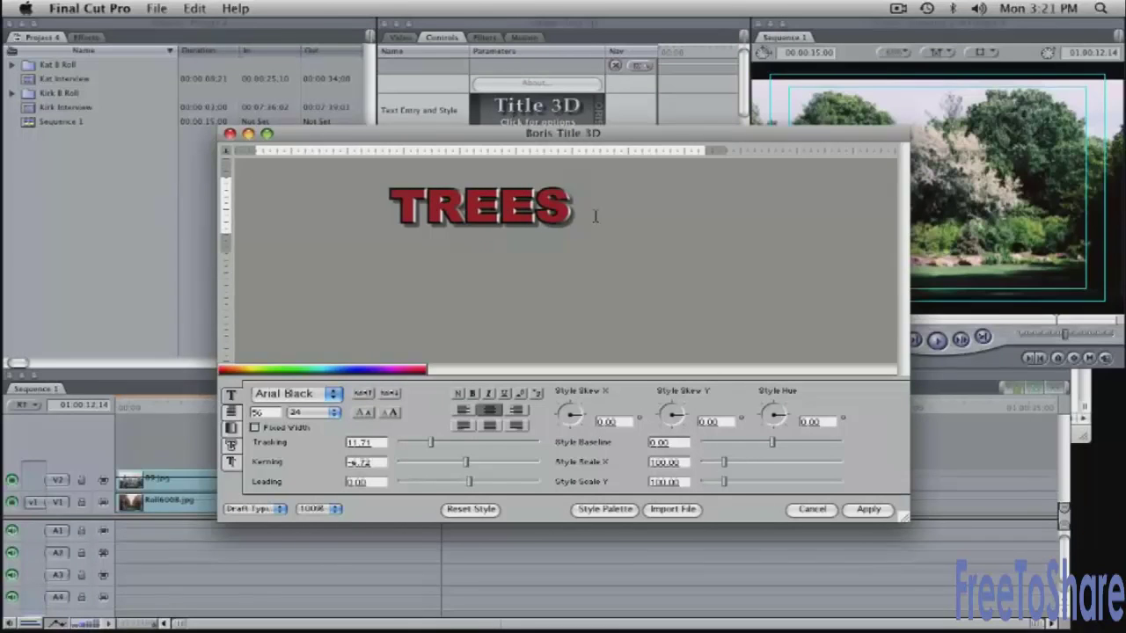
pyautogui.moveTo(595, 214); pyautogui.dragTo(335, 198)
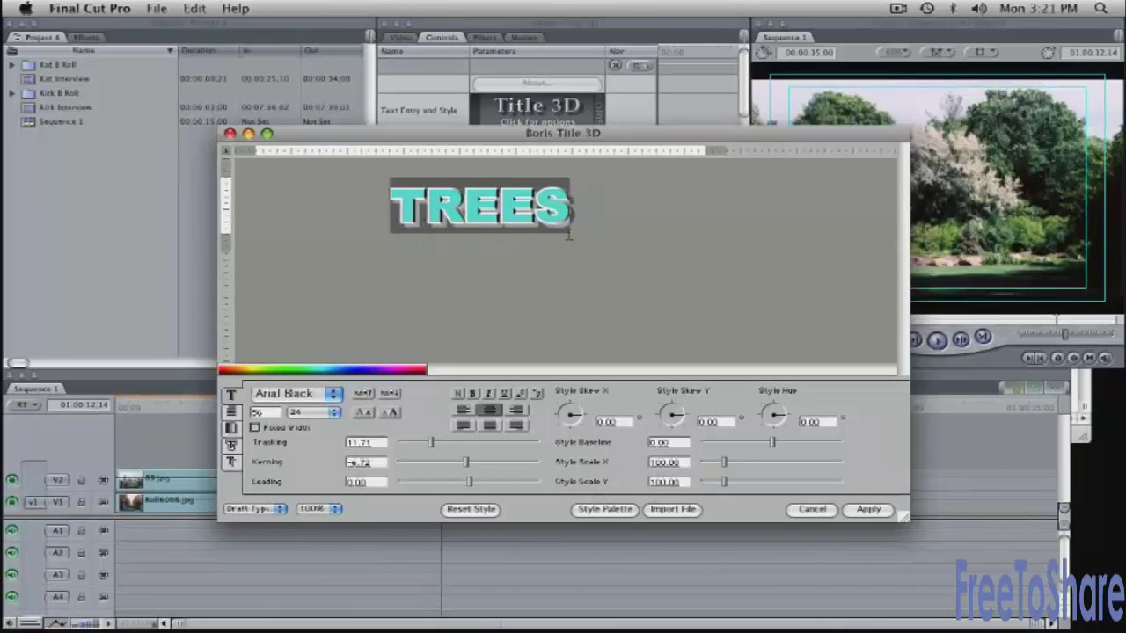
pyautogui.click(473, 509)
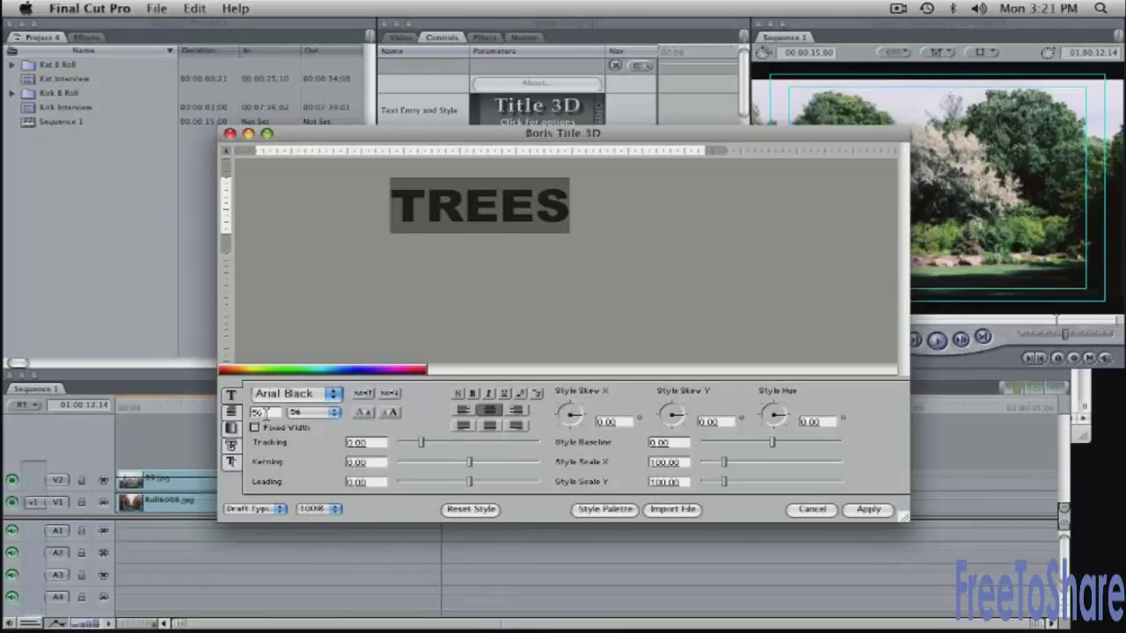
pyautogui.doubleClick(261, 413)
pyautogui.write('9')
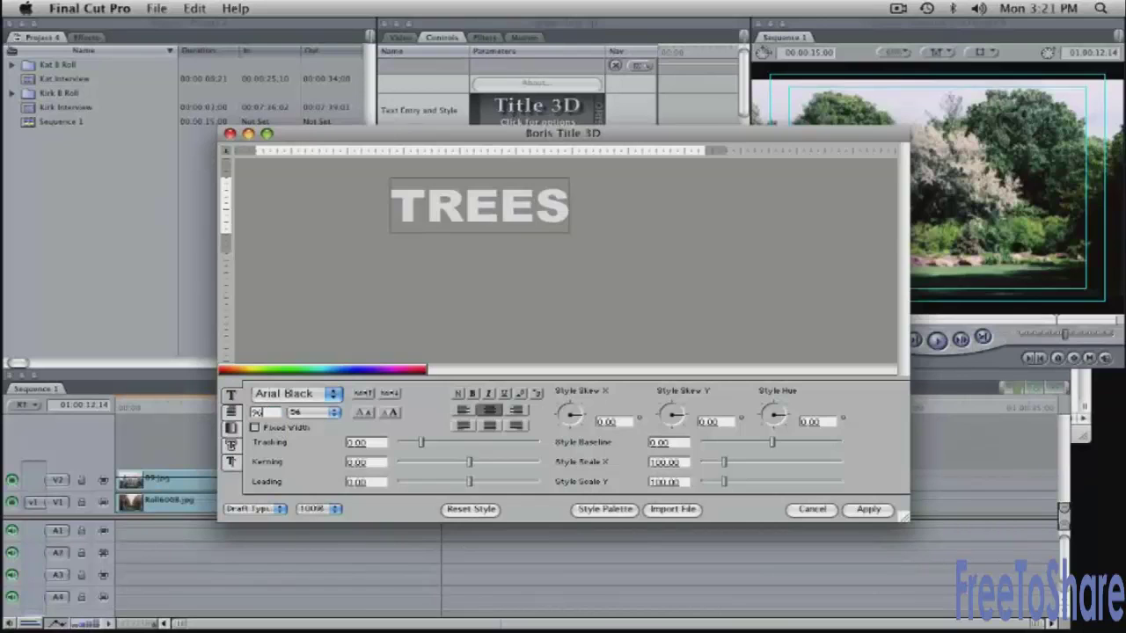
pyautogui.write('6')
pyautogui.press('Tab')
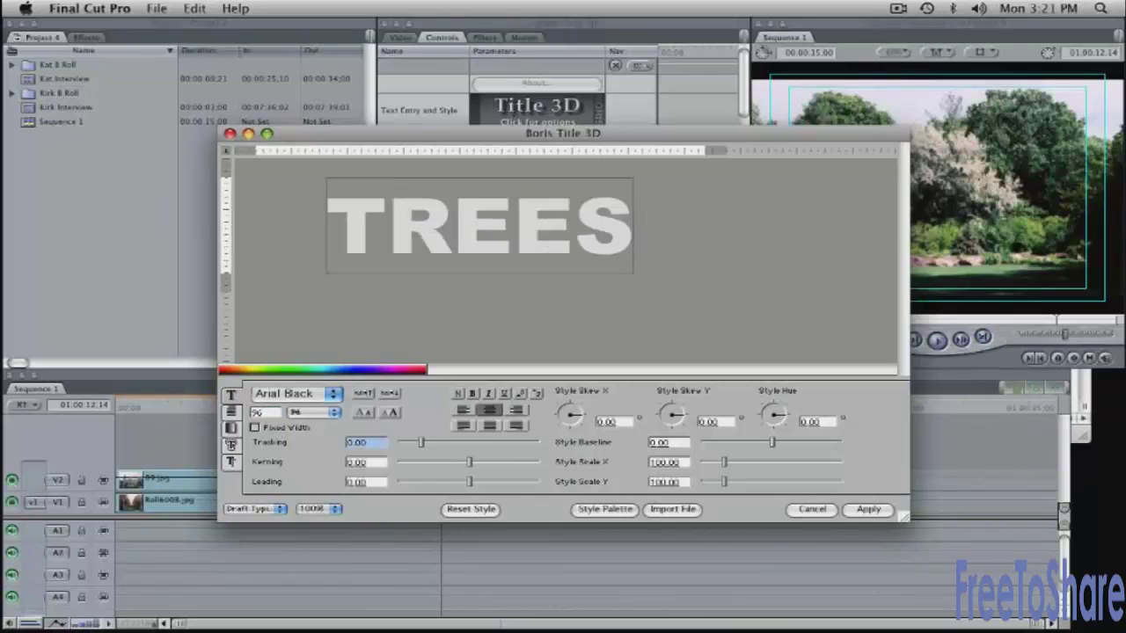
pyautogui.click(869, 510)
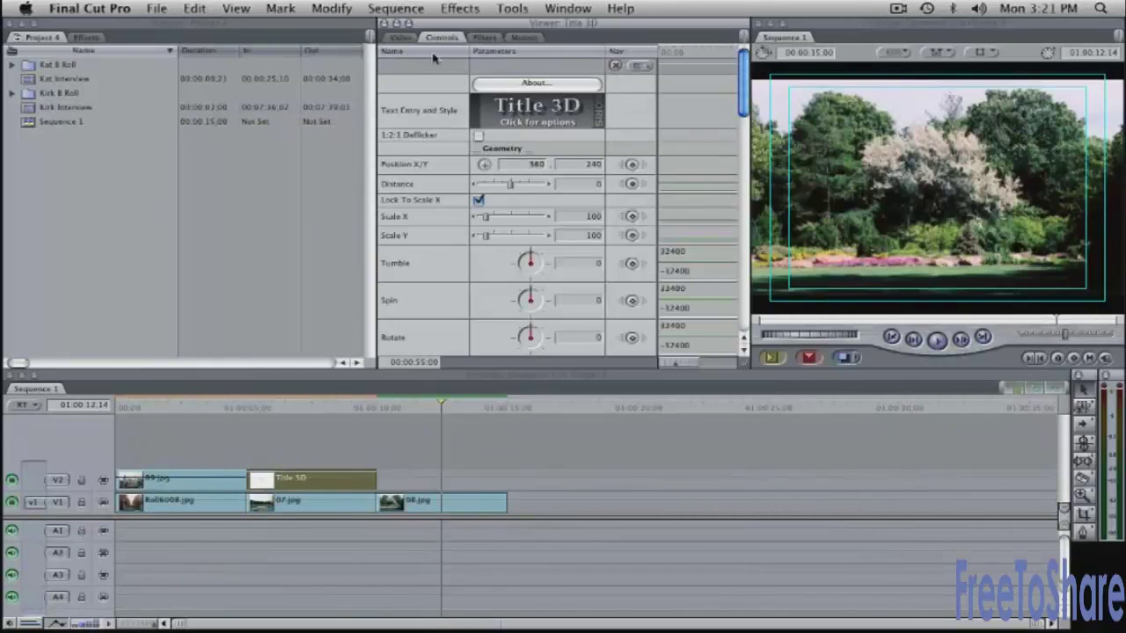
pyautogui.click(401, 38)
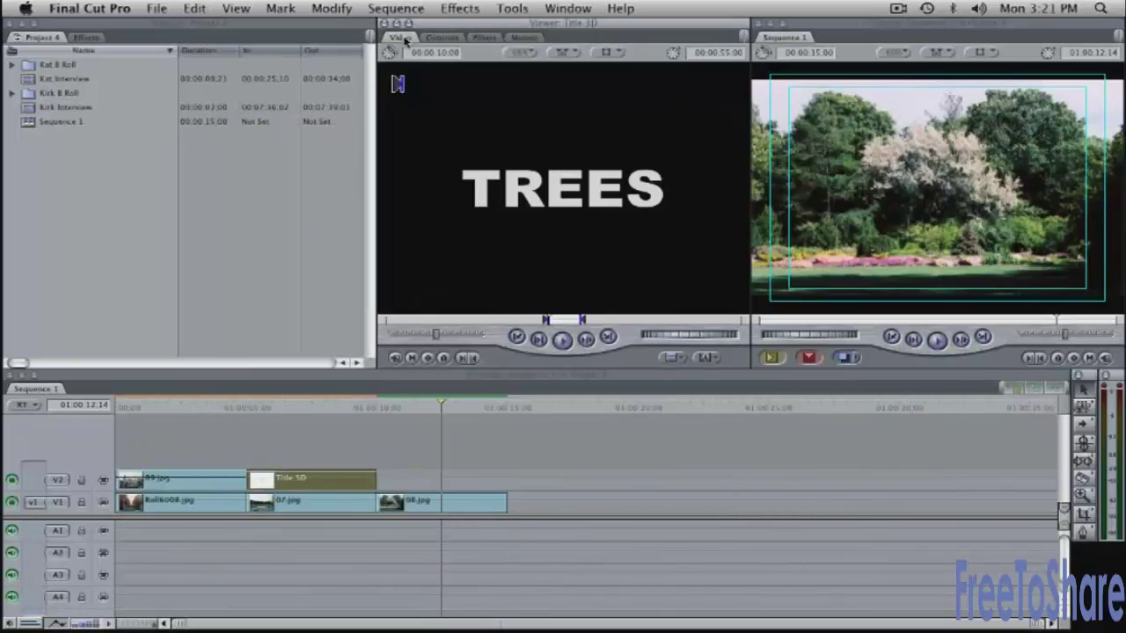
# Step: Overlay the TREES title above 08.jpg, set Scale X to 166 and unlink Scale Y
pyautogui.moveTo(614, 141); pyautogui.dragTo(983, 303)
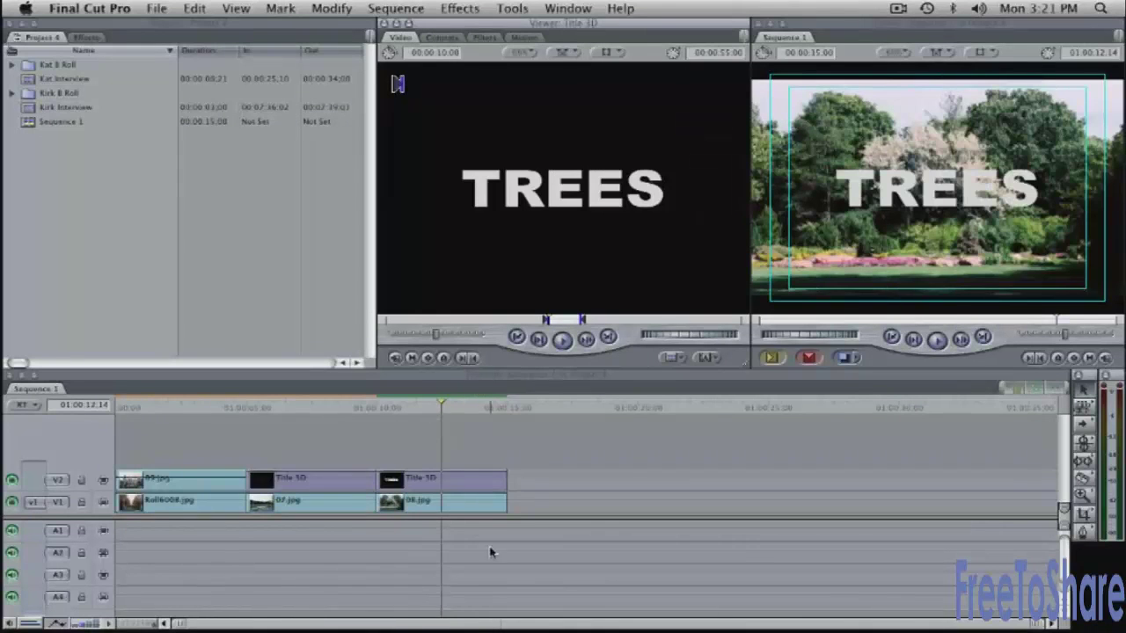
pyautogui.doubleClick(479, 482)
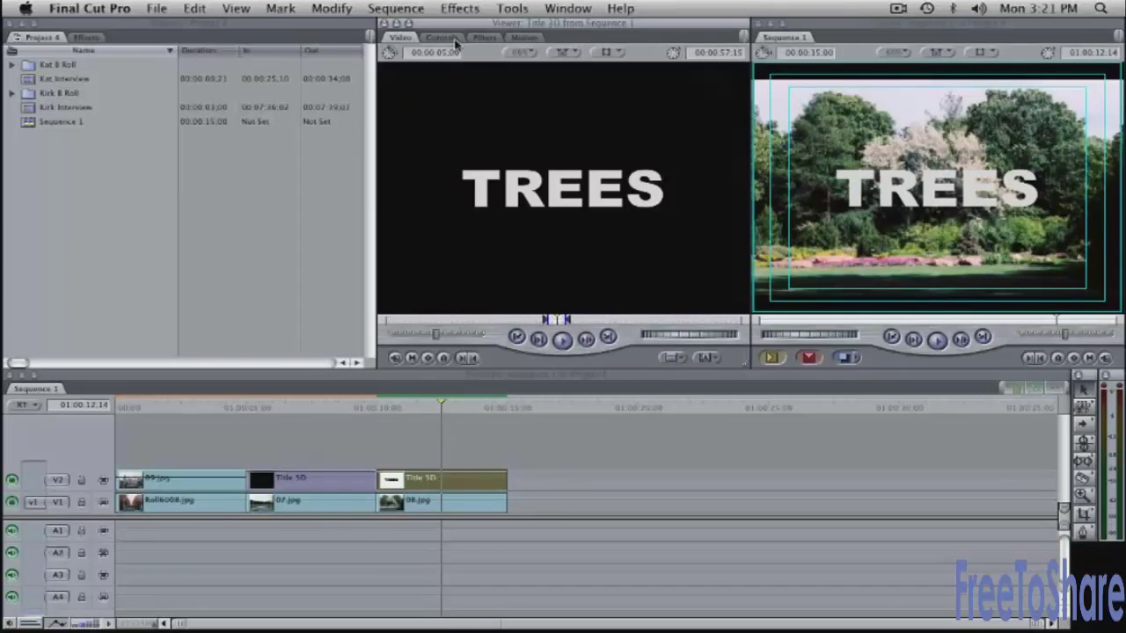
pyautogui.click(441, 38)
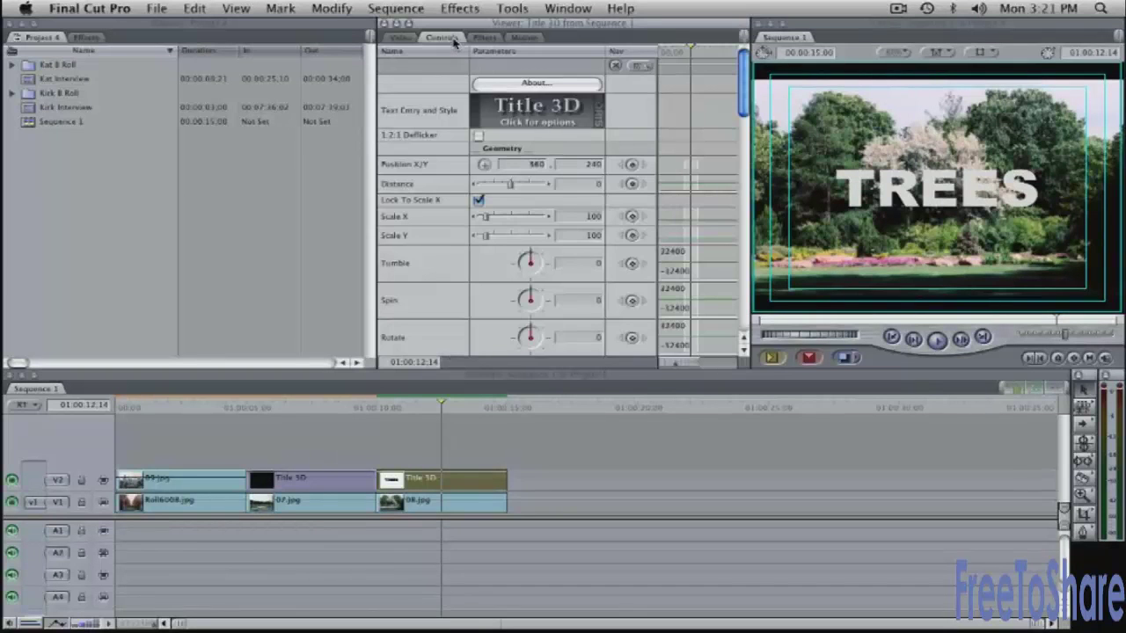
pyautogui.moveTo(484, 218); pyautogui.dragTo(514, 236)
pyautogui.click(478, 200)
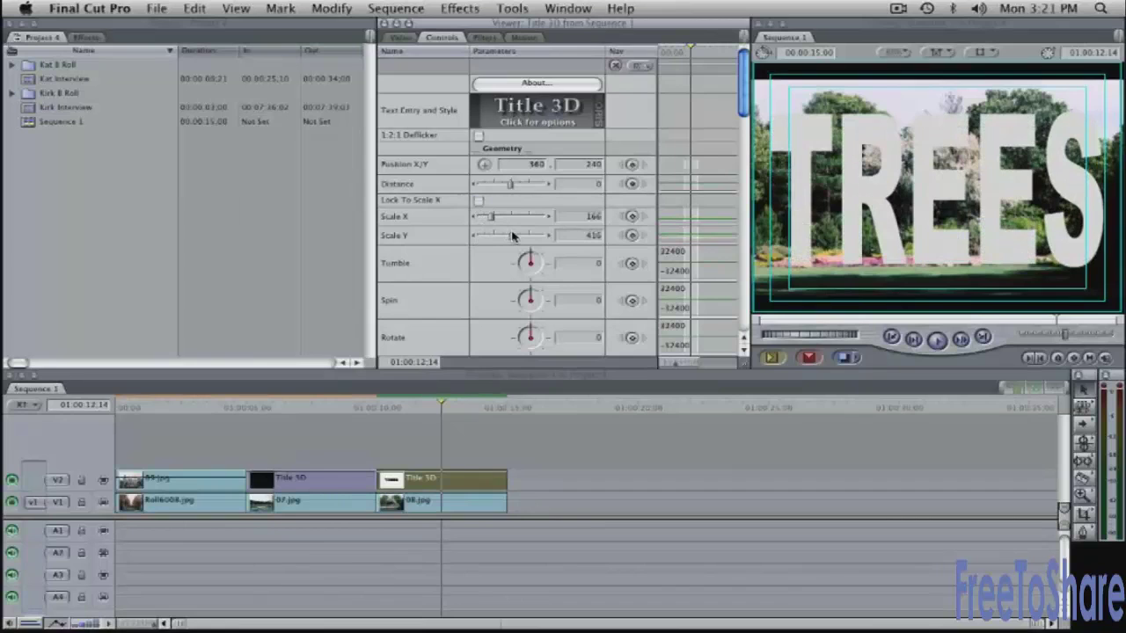
# Step: Scale the TREES title to 416, then put 08.jpg above it as a Travel Matte – Alpha
pyautogui.click(456, 426)
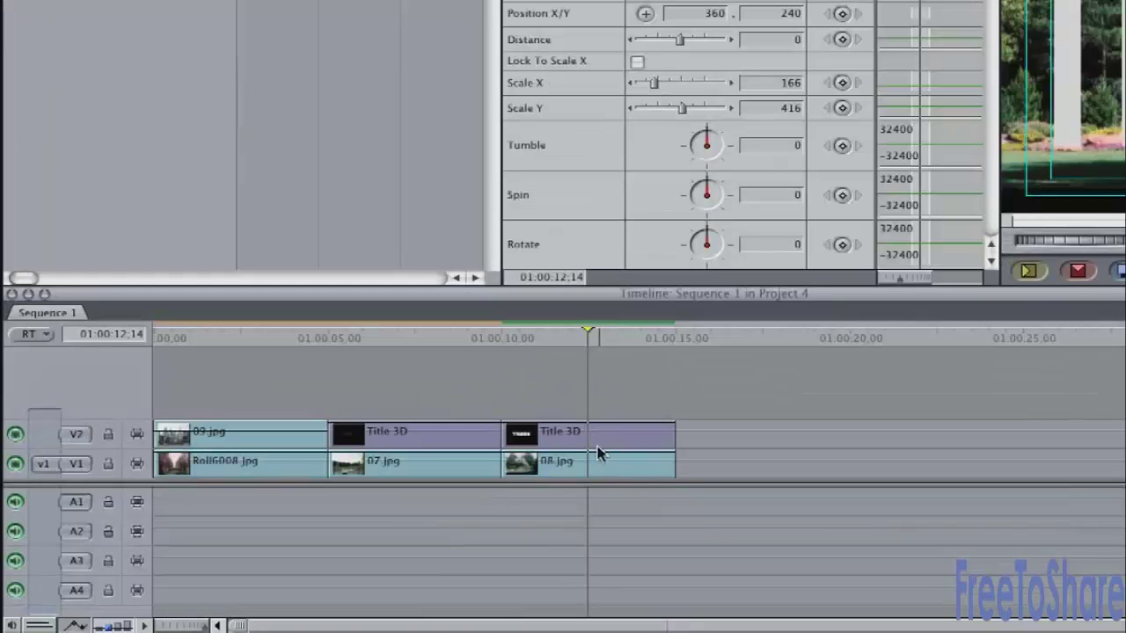
pyautogui.moveTo(598, 469); pyautogui.dragTo(606, 410)
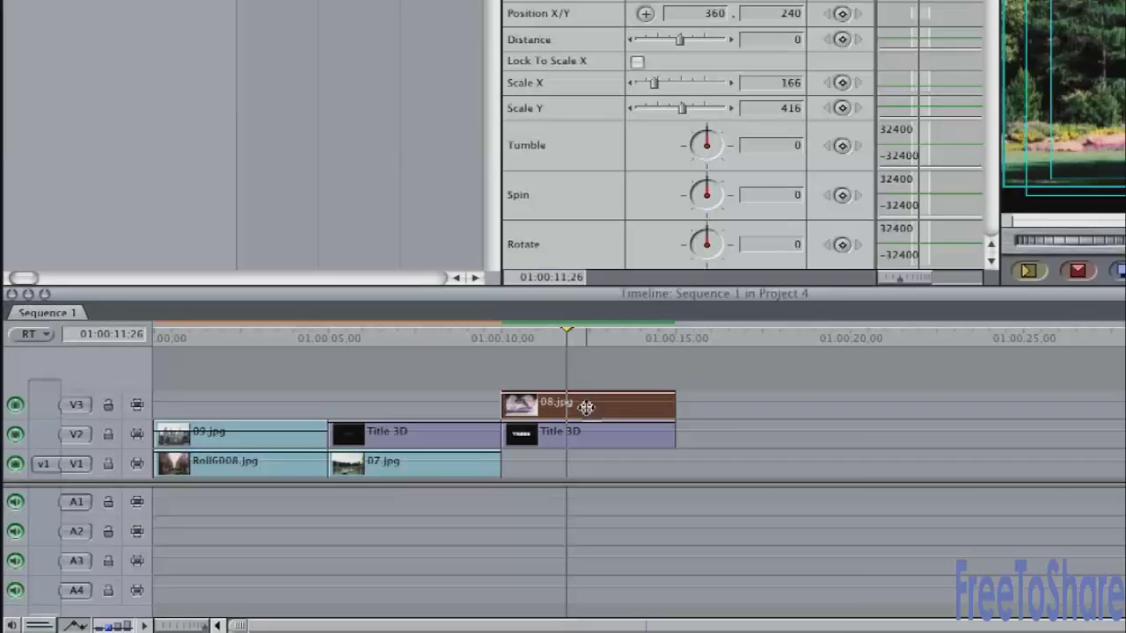
pyautogui.rightClick(585, 410)
pyautogui.moveTo(716, 522)
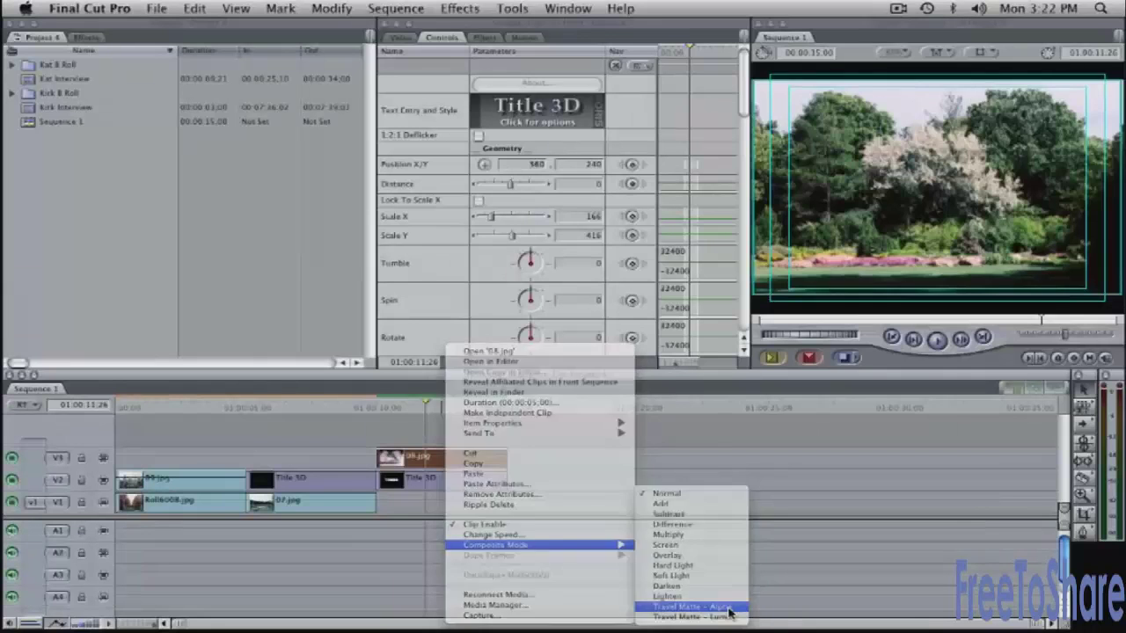
pyautogui.click(919, 603)
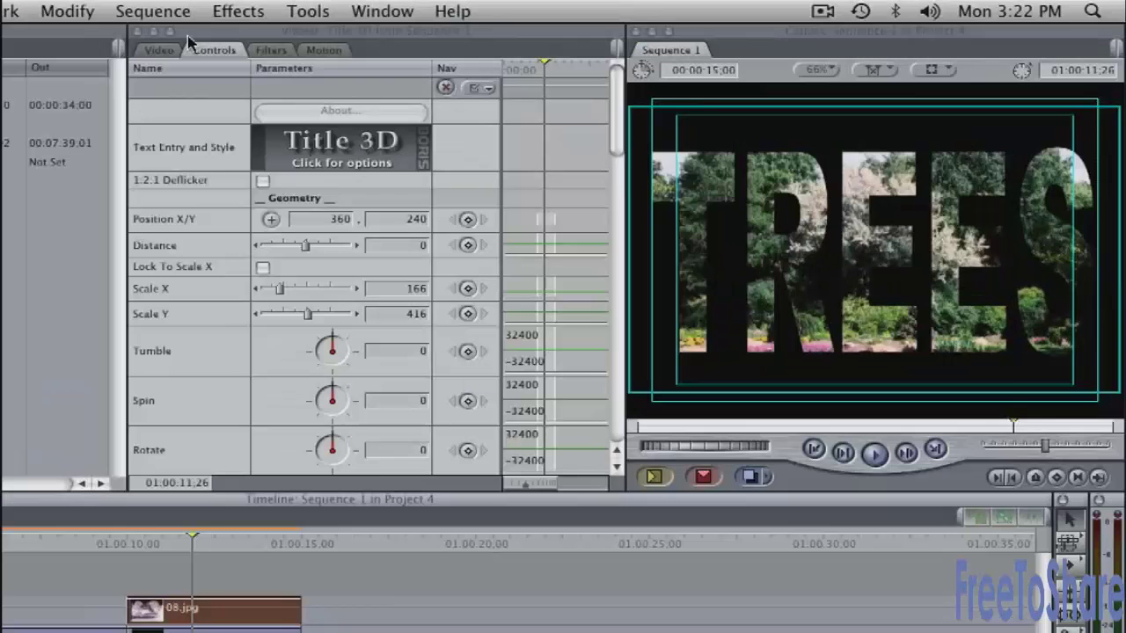
# Step: Create a Custom Gradient generator and place it on V1 beneath the TREES title
pyautogui.click(158, 50)
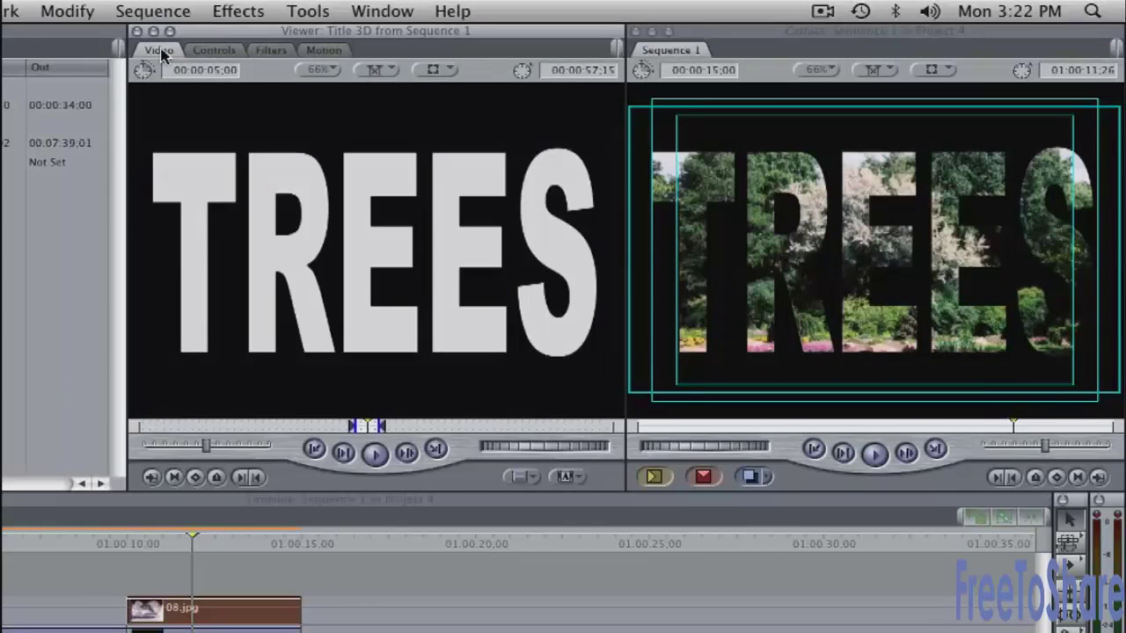
pyautogui.click(568, 477)
pyautogui.moveTo(643, 559)
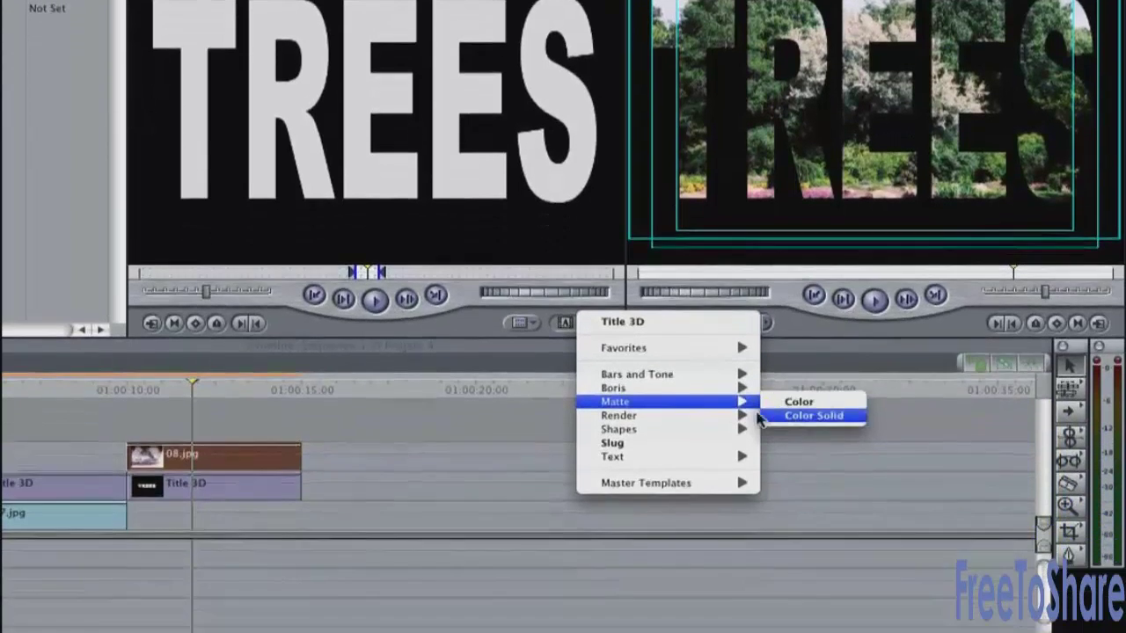
pyautogui.moveTo(730, 572)
pyautogui.moveTo(728, 378)
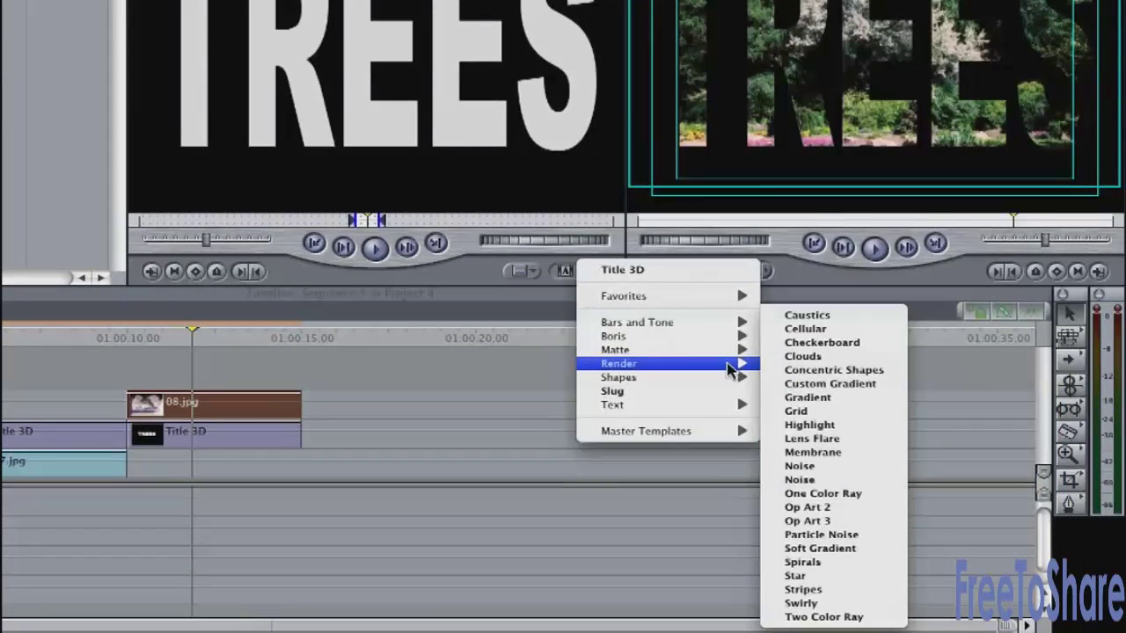
pyautogui.click(830, 384)
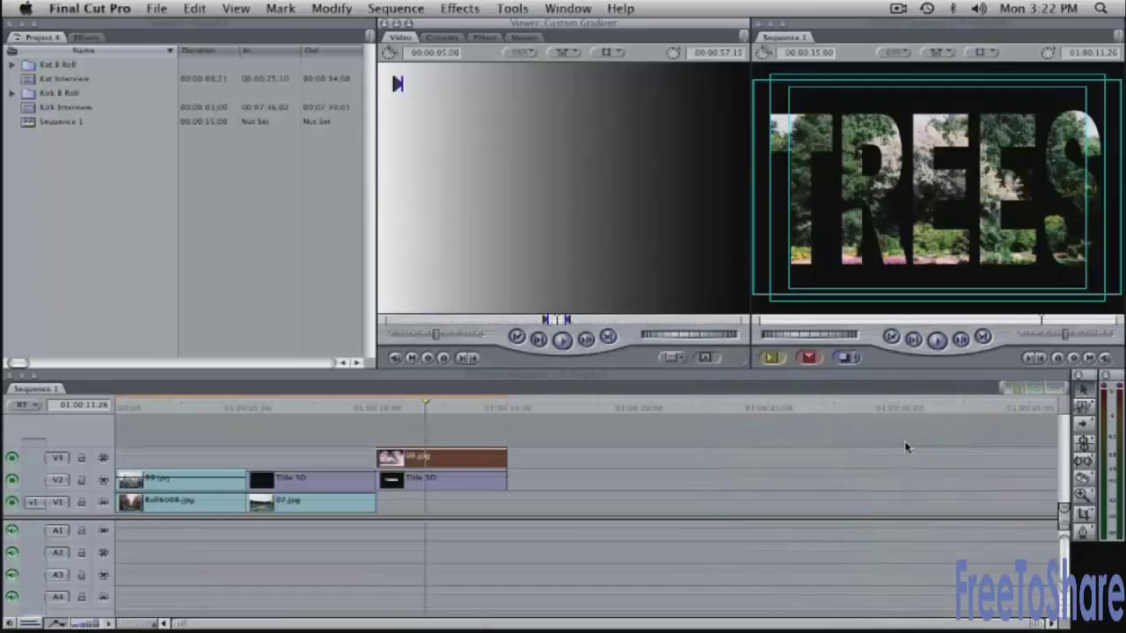
pyautogui.moveTo(573, 269); pyautogui.dragTo(387, 507)
# Step: Trim the gradient to end with the title and scrub from 01:00:11:02 to preview the composite
pyautogui.moveTo(635, 507); pyautogui.dragTo(507, 507)
pyautogui.moveTo(445, 411); pyautogui.dragTo(433, 410)
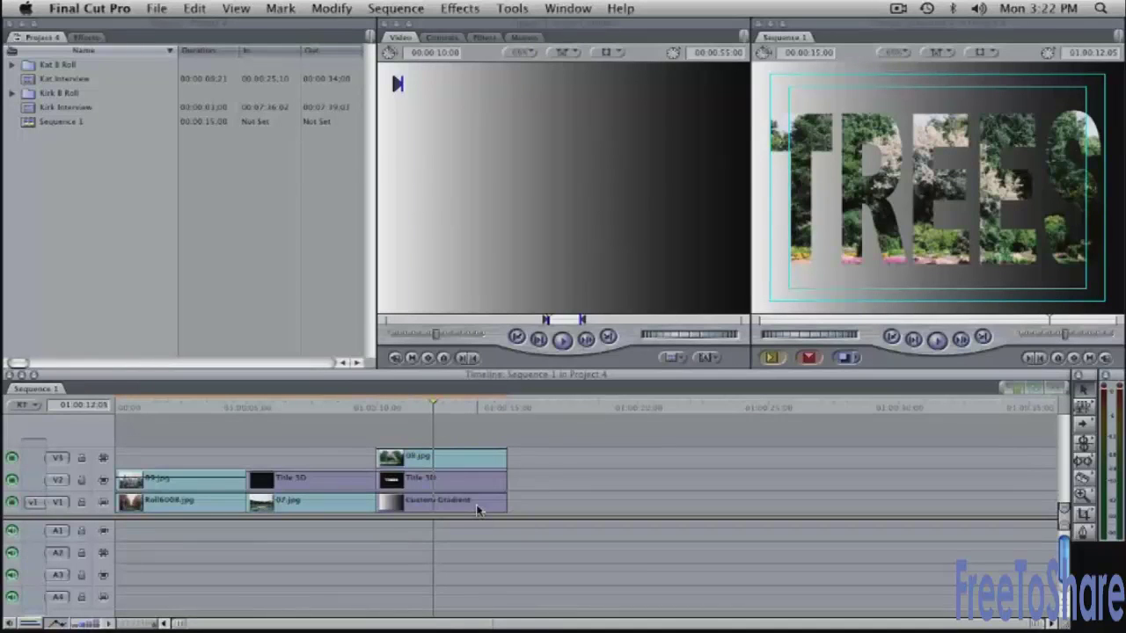
pyautogui.click(405, 407)
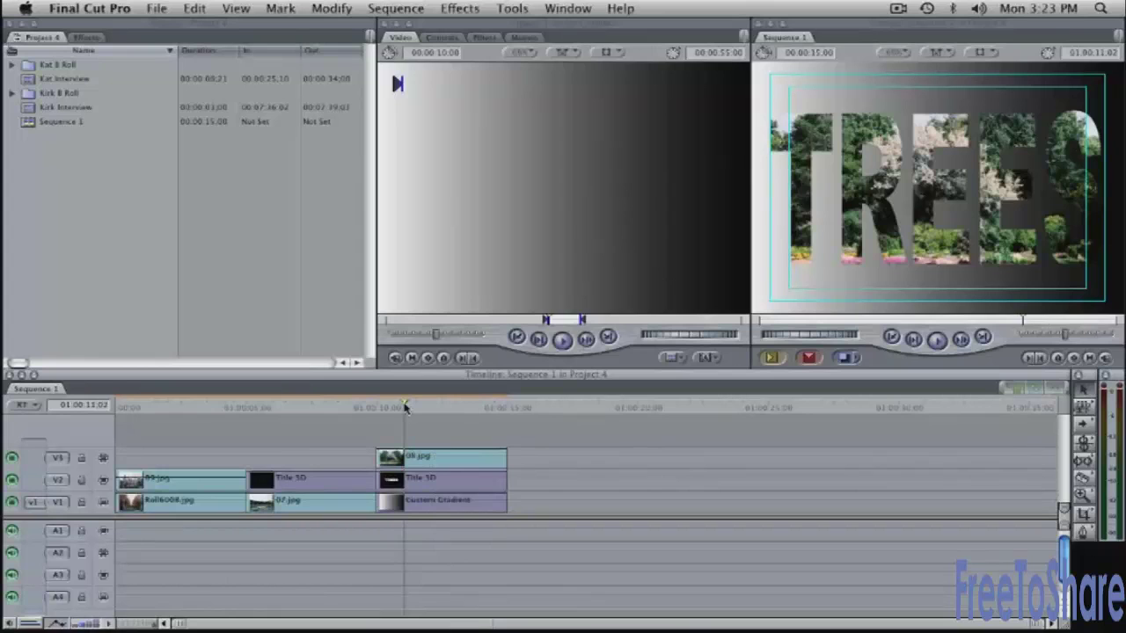
pyautogui.moveTo(405, 407); pyautogui.dragTo(446, 410)
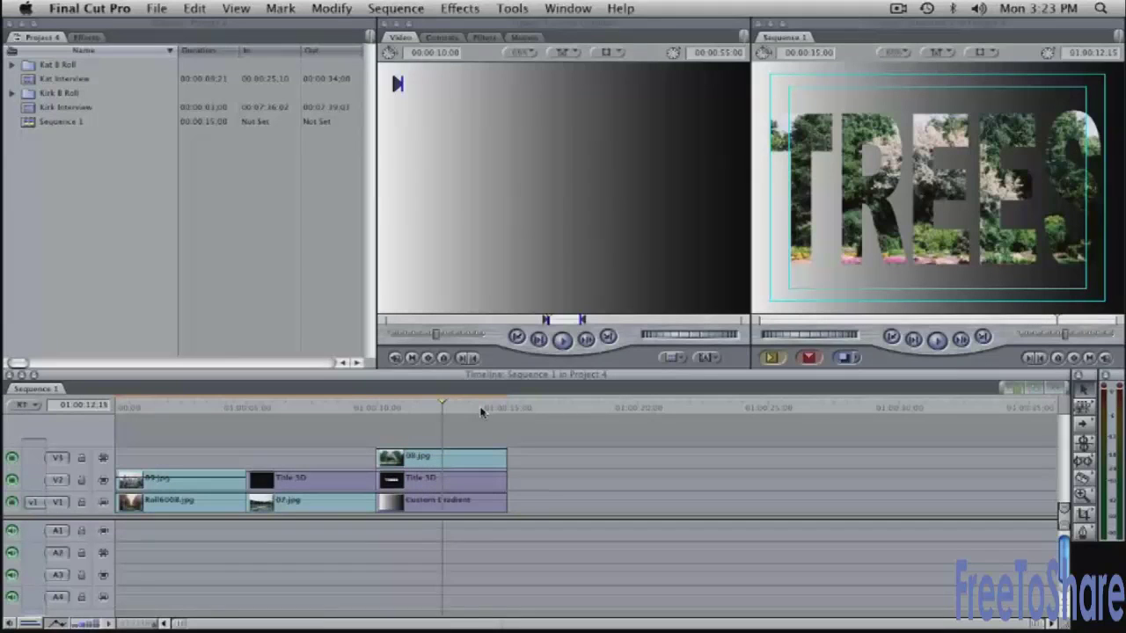